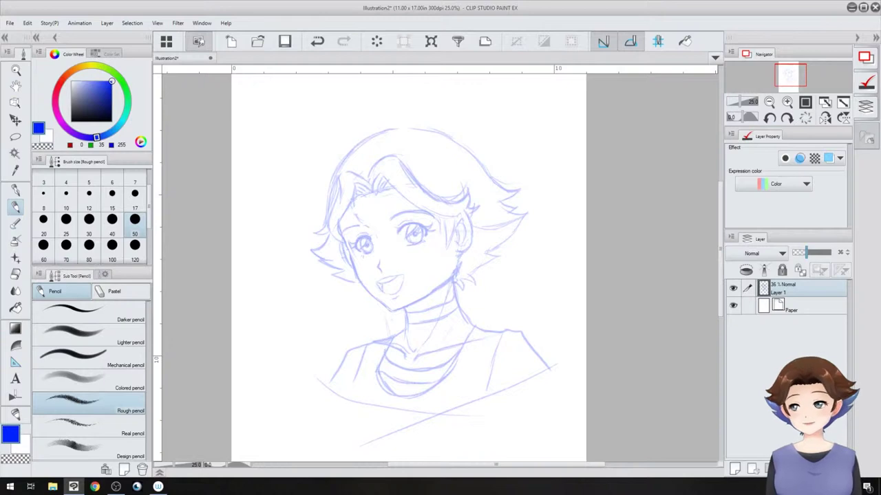
Add a layer above the sketch and set up a black G-pen at size 30 for inking.
left_click(735, 469)
left_click(72, 121)
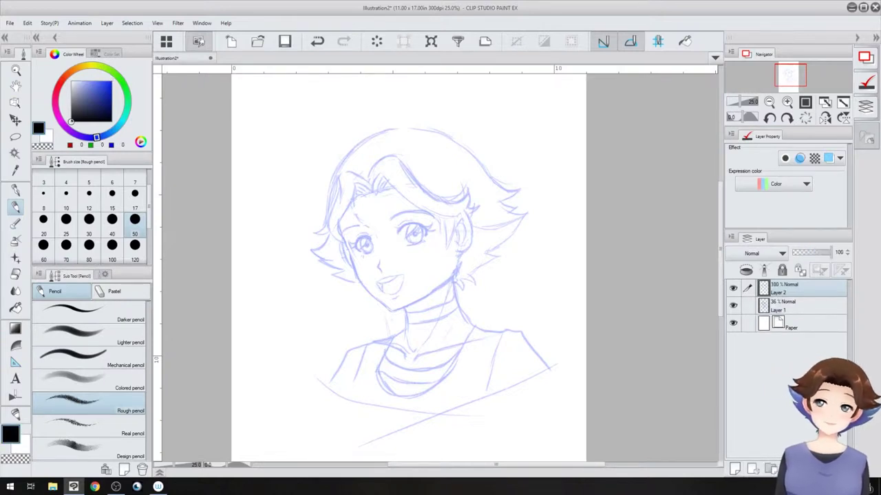
left_click(15, 191)
scroll(425, 266, "up", 5)
left_click_drag(425, 265, 456, 300)
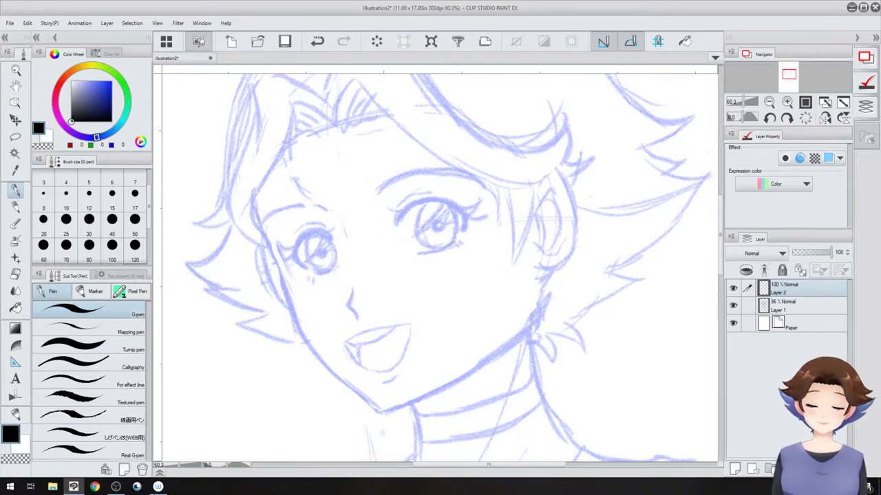
left_click(89, 223)
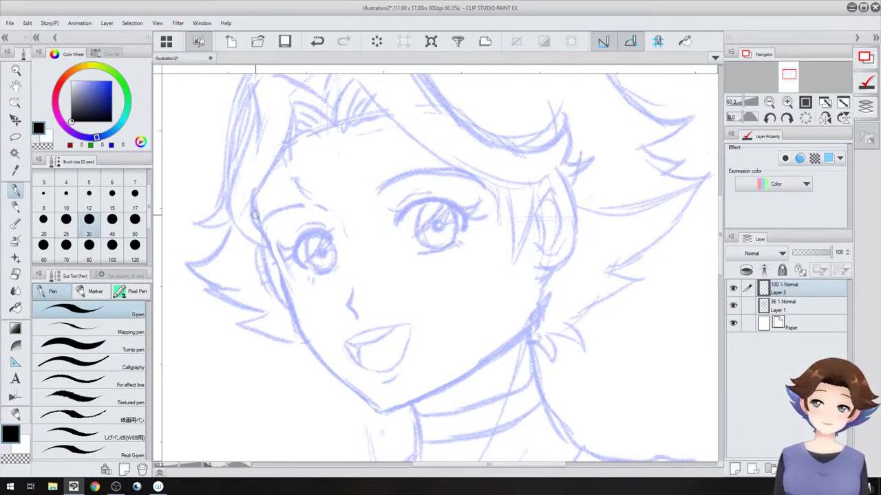
Ink the face outline from the temple down to the chin and along the jaw towards the ear.
mouse_move(258, 225)
left_mouse_down()
mouse_move(294, 321)
mouse_move(381, 417)
mouse_move(305, 248)
mouse_move(282, 246)
mouse_move(289, 246)
mouse_move(306, 306)
mouse_move(380, 404)
left_mouse_up()
left_click_drag(437, 311, 516, 317)
left_click_drag(434, 206, 441, 217)
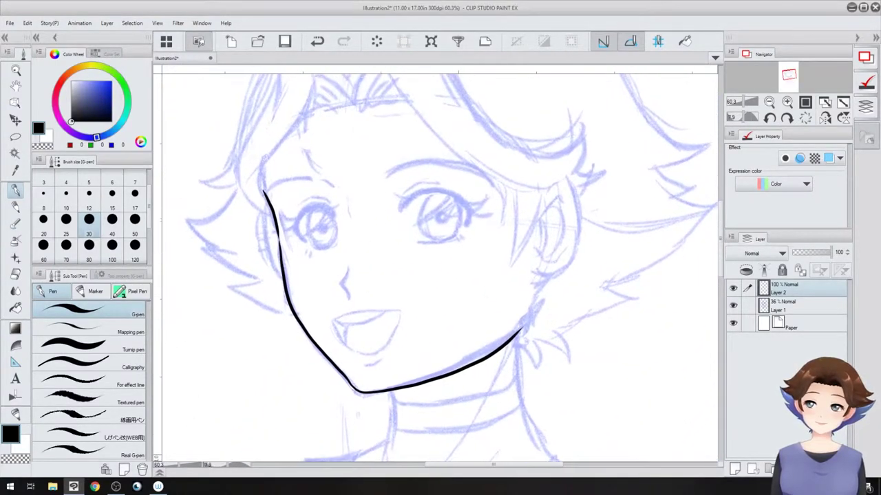
Ink the nose and the open smiling mouth with its teeth line and the short lip shadow below.
left_click_drag(413, 318, 446, 299)
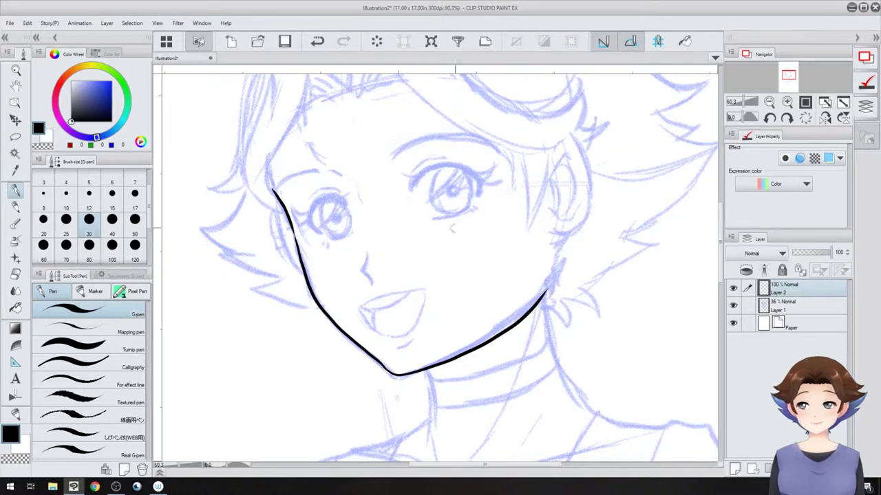
mouse_move(365, 247)
left_mouse_down()
mouse_move(362, 273)
mouse_move(372, 282)
left_mouse_up()
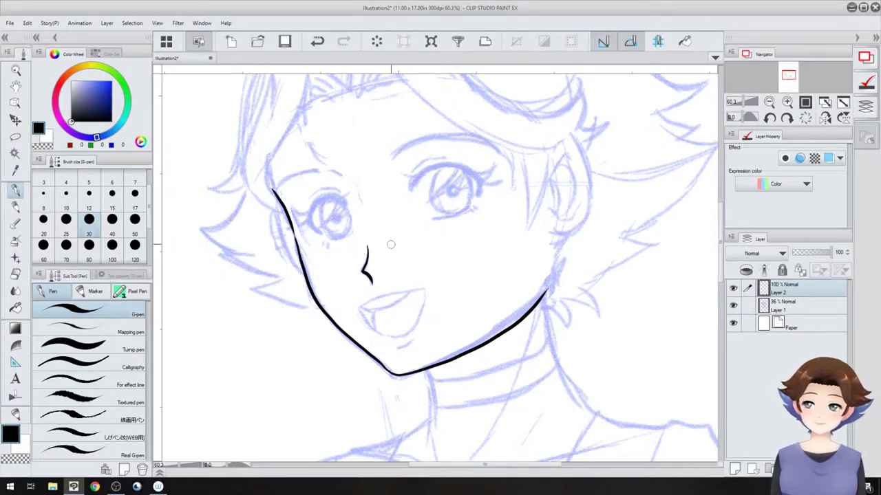
left_click_drag(391, 244, 341, 241)
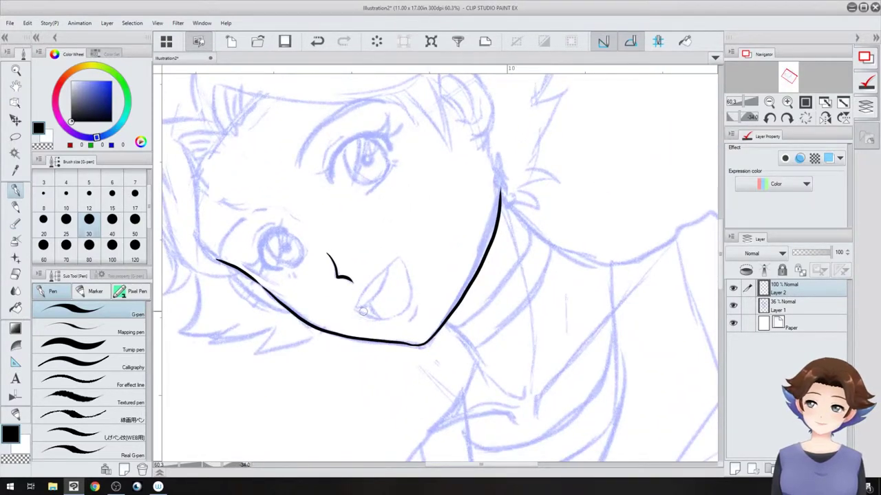
mouse_move(355, 309)
left_mouse_down()
mouse_move(397, 313)
mouse_move(386, 270)
mouse_move(399, 255)
mouse_move(410, 305)
mouse_move(385, 317)
mouse_move(370, 302)
mouse_move(388, 272)
mouse_move(357, 309)
mouse_move(380, 316)
left_mouse_up()
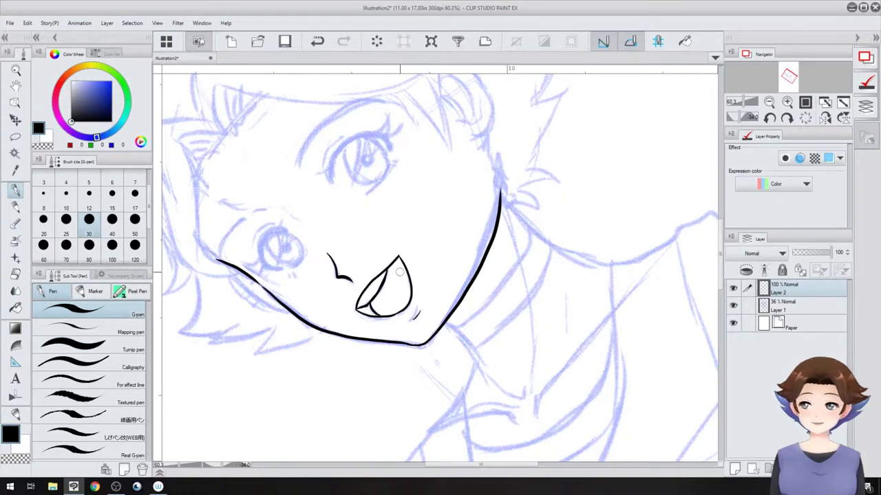
Ink both eyebrows and the character's far eye with its thick upper lash, iris, pupil and lower lid.
mouse_move(399, 272)
left_mouse_down()
mouse_move(436, 252)
mouse_move(443, 330)
left_mouse_up()
mouse_move(329, 229)
left_mouse_down()
mouse_move(360, 252)
mouse_move(389, 210)
mouse_move(423, 209)
mouse_move(396, 227)
mouse_move(344, 224)
mouse_move(332, 253)
mouse_move(345, 218)
mouse_move(359, 215)
left_mouse_up()
left_click_drag(481, 100, 414, 157)
left_click_drag(414, 156, 473, 102)
left_click_drag(505, 204, 522, 230)
left_click_drag(509, 227, 475, 224)
mouse_move(378, 209)
left_mouse_down()
mouse_move(345, 236)
mouse_move(358, 245)
mouse_move(376, 199)
left_mouse_up()
left_click_drag(394, 236, 368, 255)
left_click_drag(366, 199, 347, 209)
left_click_drag(367, 252, 368, 259)
left_click_drag(363, 211, 354, 230)
mouse_move(366, 242)
left_mouse_down()
mouse_move(374, 247)
mouse_move(390, 232)
left_mouse_up()
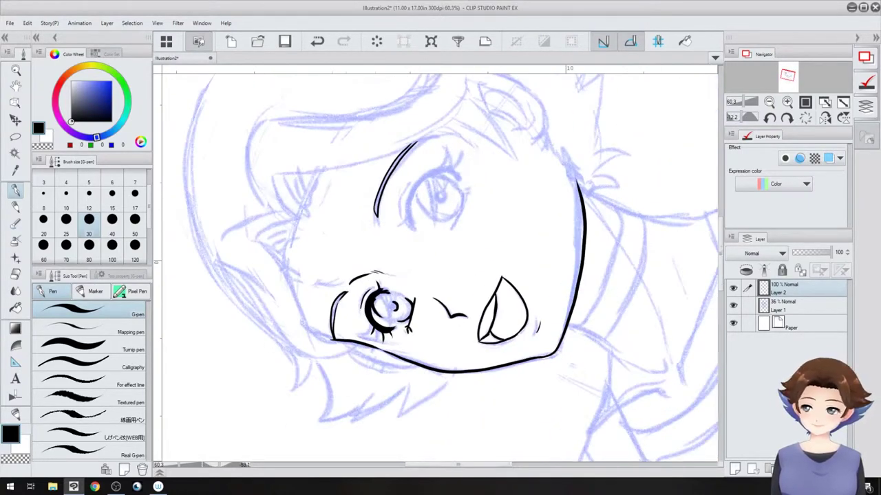
Ink the near eye with a thick upper lash line, lashes, lower lid, iris and pupil.
left_click_drag(426, 185, 422, 218)
mouse_move(374, 231)
left_mouse_down()
mouse_move(405, 171)
mouse_move(419, 172)
mouse_move(420, 201)
left_mouse_up()
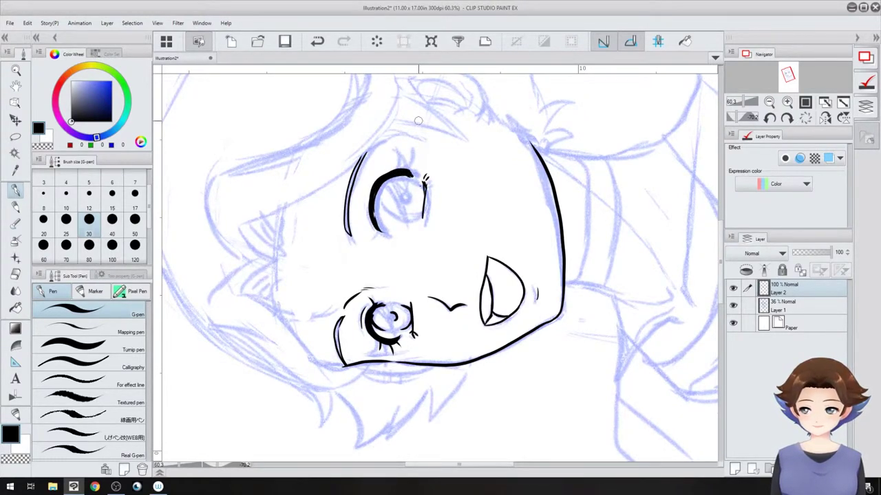
mouse_move(406, 172)
left_mouse_down()
mouse_move(383, 175)
mouse_move(370, 194)
mouse_move(362, 231)
mouse_move(385, 230)
left_mouse_up()
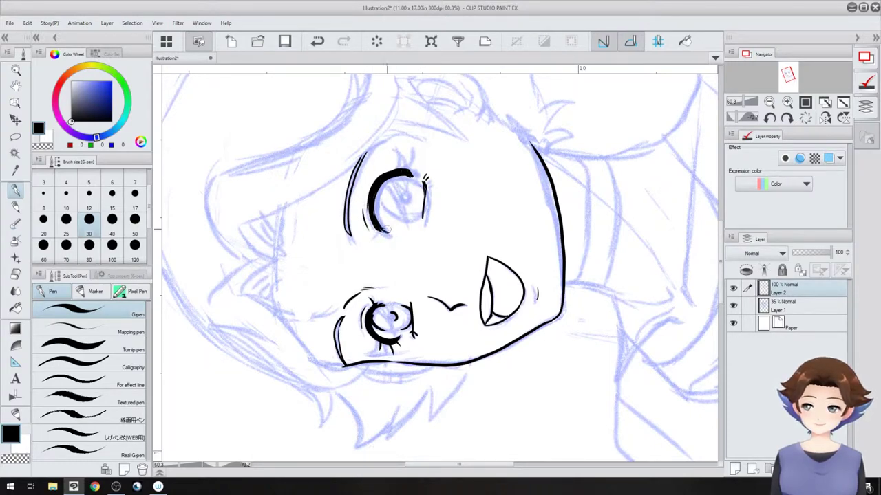
mouse_move(381, 176)
left_mouse_down()
mouse_move(385, 148)
mouse_move(405, 151)
left_mouse_up()
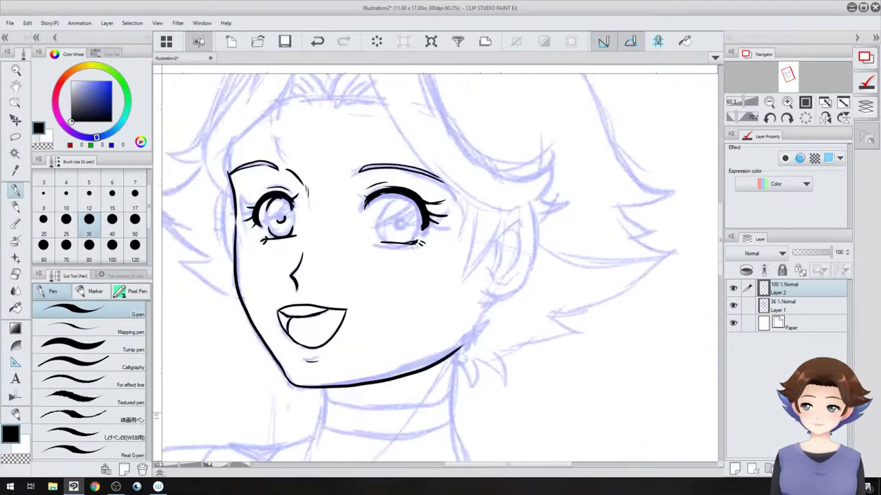
mouse_move(390, 197)
left_mouse_down()
mouse_move(384, 246)
mouse_move(398, 246)
left_mouse_up()
left_click_drag(387, 227, 398, 227)
Select the far eye with the lasso and adjust its placement with a free transform.
left_click_drag(344, 206, 358, 208)
key("m")
left_click_drag(302, 182, 321, 193)
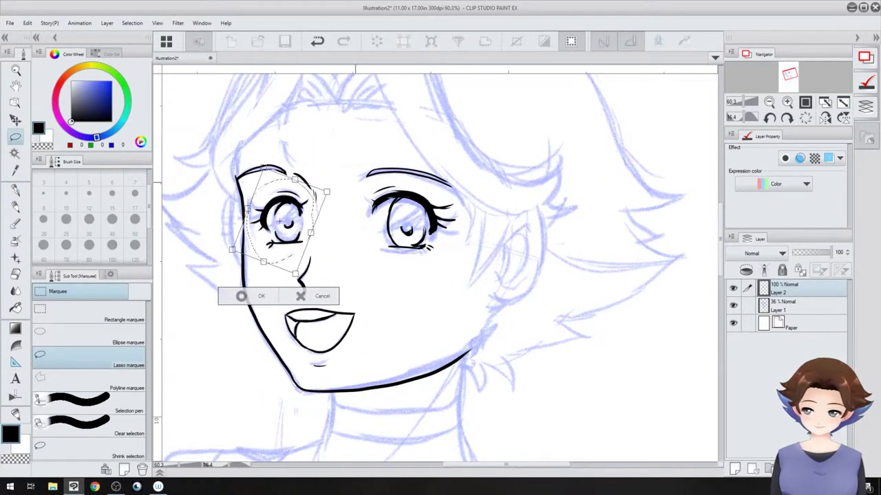
key("ctrl+d")
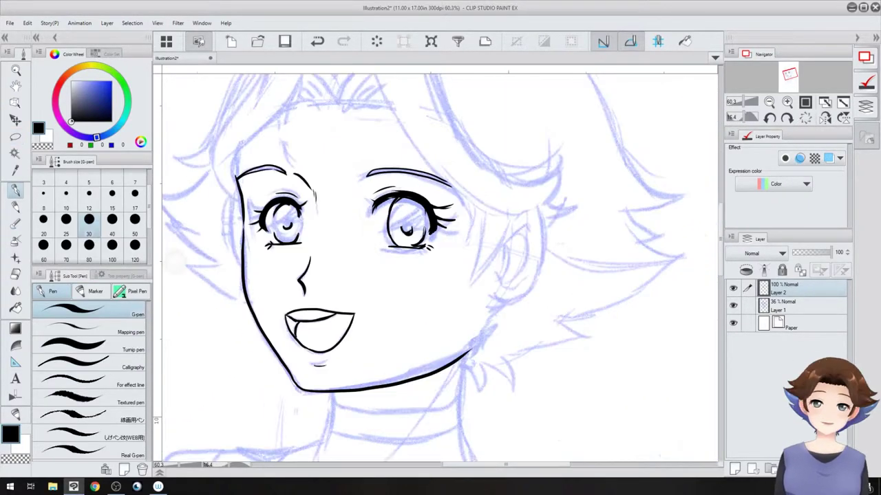
key("m")
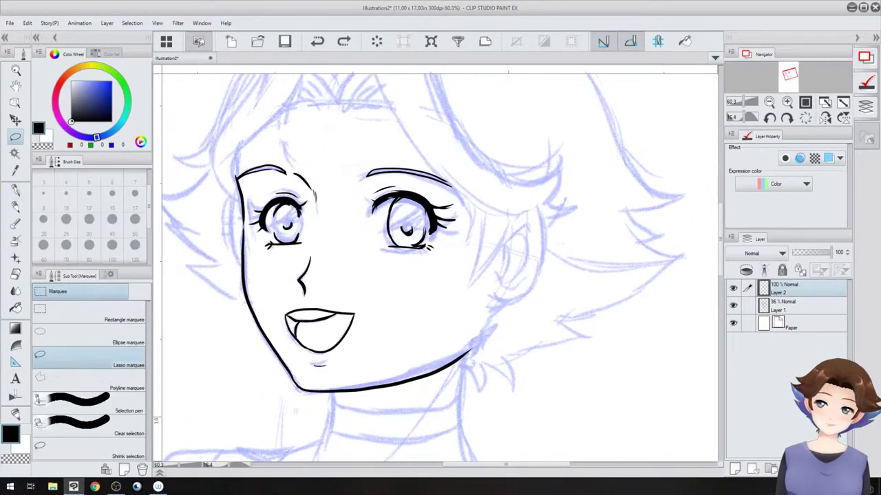
left_click_drag(358, 145, 354, 176)
key("ctrl+t")
Ink the front hairline sweeping down to the near ear, the ear with its inner folds, and the sidelock.
mouse_move(412, 109)
left_mouse_down()
mouse_move(561, 258)
mouse_move(540, 348)
left_mouse_up()
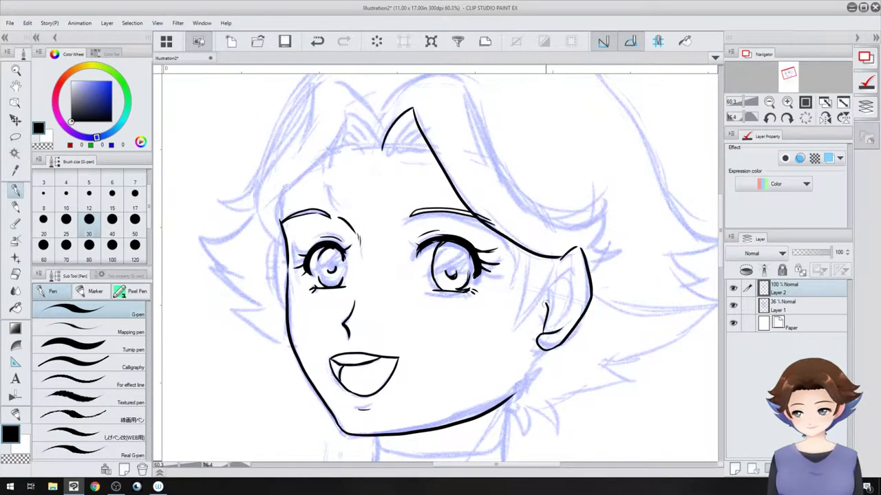
left_click_drag(561, 271, 551, 331)
left_click_drag(531, 254, 510, 329)
Ink the parted fringe with its stray strand, small parting lines and the hairline on the far side.
mouse_move(351, 108)
left_mouse_down()
mouse_move(382, 148)
mouse_move(350, 212)
left_mouse_up()
left_click_drag(330, 147, 281, 220)
left_click_drag(410, 130, 398, 144)
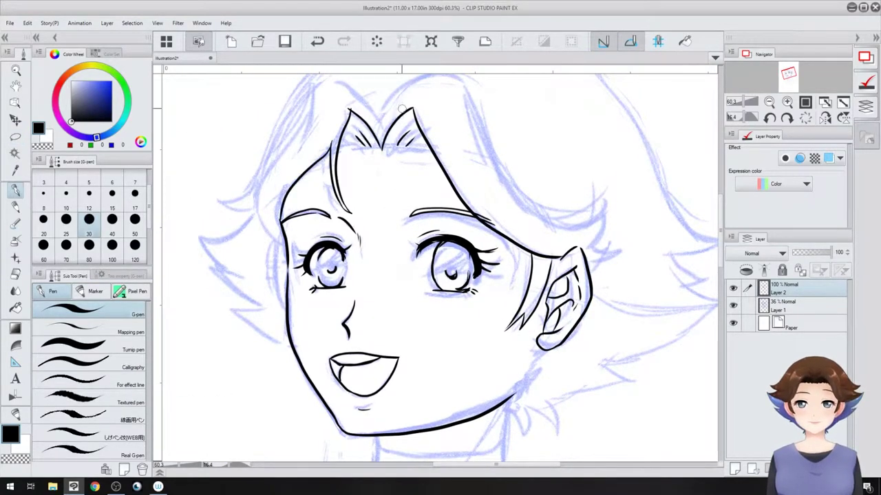
Ink the far side of the hair with its flicked spikes, the upper hair lock and the far ear.
left_click_drag(385, 207, 396, 284)
left_click_drag(324, 157, 292, 320)
left_click_drag(324, 154, 386, 188)
left_click_drag(296, 321, 280, 375)
left_click_drag(280, 366, 297, 388)
left_click_drag(265, 261, 229, 278)
left_click_drag(212, 313, 247, 358)
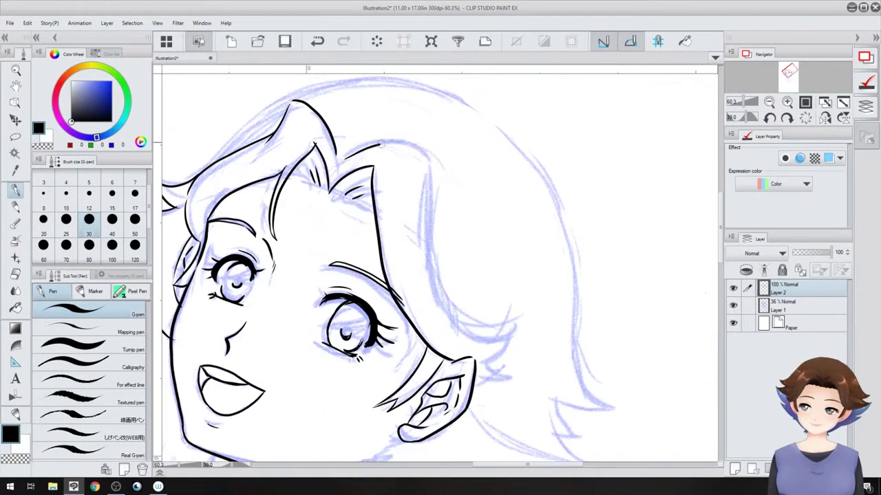
Ink the large swept fringe lock curving down from the parting to the flicked tips above the near ear.
left_click_drag(376, 151, 431, 141)
left_click_drag(433, 154, 520, 319)
left_click_drag(519, 319, 494, 361)
Ink the outer hair silhouette over the crown and down to the spikes on the near side.
scroll(440, 268, "down", 3)
mouse_move(353, 403)
left_mouse_down()
mouse_move(431, 126)
mouse_move(437, 163)
left_mouse_up()
left_click_drag(436, 163, 454, 134)
left_click_drag(453, 153, 469, 125)
left_click_drag(471, 131, 517, 243)
Ink both sides of the neck and the upper and lower edges of the choker.
scroll(440, 268, "up", 3)
left_click_drag(512, 180, 561, 302)
left_click_drag(383, 261, 362, 336)
left_click_drag(386, 272, 517, 233)
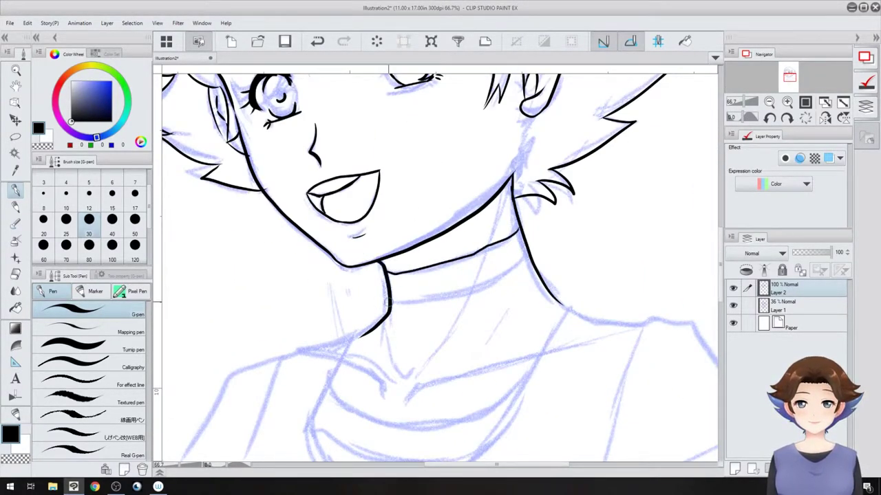
left_click_drag(391, 296, 520, 254)
Ink the shoulders, armholes, curved neckline and collarbones of the upper body.
scroll(440, 268, "down", 3)
mouse_move(416, 249)
left_mouse_down()
mouse_move(389, 301)
mouse_move(529, 234)
left_mouse_up()
left_click_drag(416, 249, 353, 314)
left_click_drag(526, 233, 575, 241)
left_click_drag(576, 240, 639, 297)
left_click_drag(569, 244, 549, 337)
left_click_drag(371, 259, 316, 318)
left_click_drag(397, 280, 491, 299)
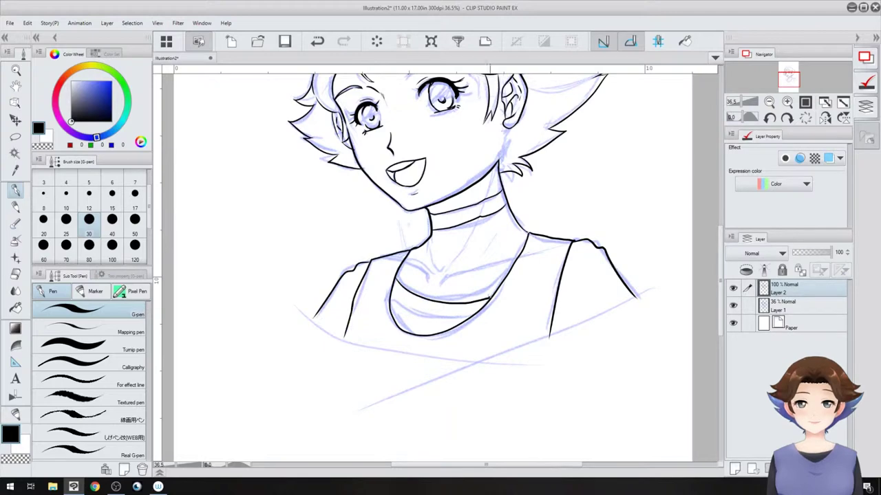
left_click_drag(406, 358, 425, 339)
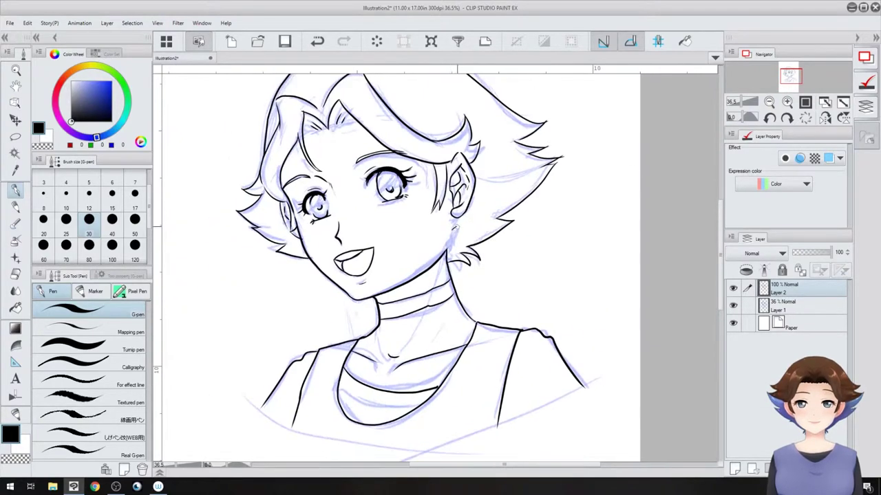
Hide the Layer 1 sketch and add a thin muscle line down the neck across the choker.
left_click(733, 305)
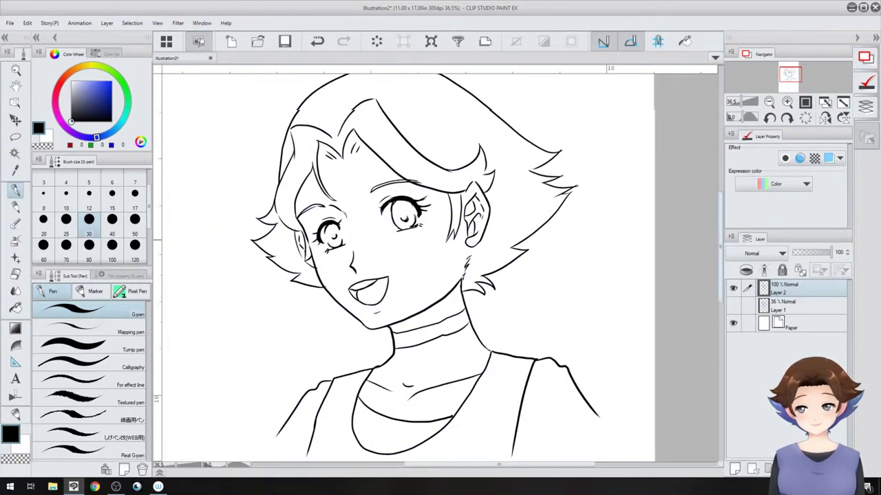
scroll(522, 276, "down", 2)
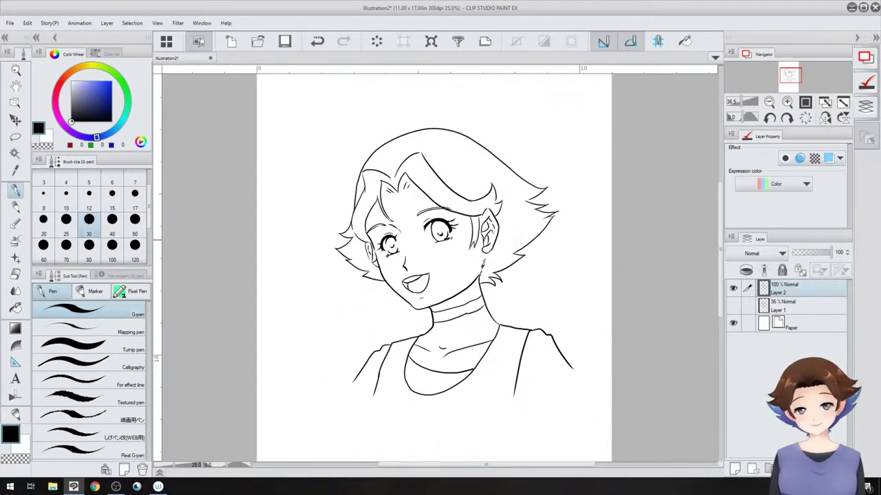
scroll(521, 309, "up", 3)
scroll(520, 310, "down", 1)
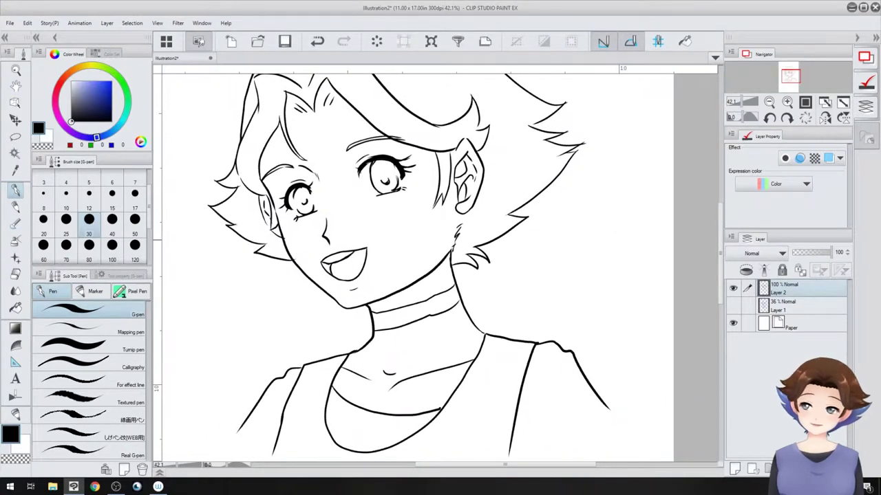
left_click_drag(434, 280, 423, 323)
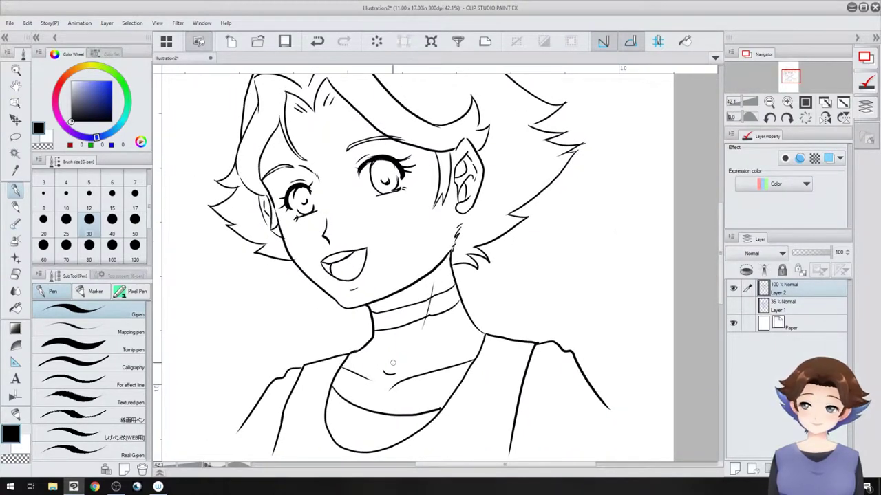
left_click_drag(393, 362, 387, 405)
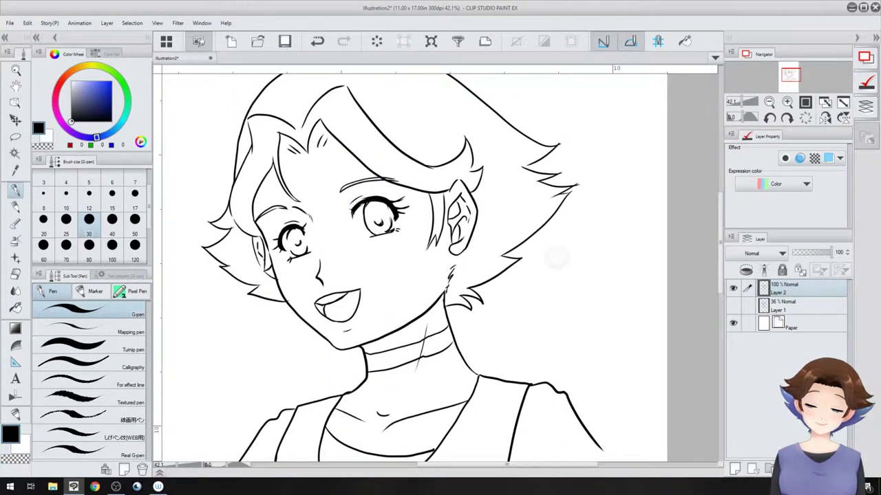
Clean up the overshooting line ends at the near-side hair spikes using the Hard eraser at size 50.
key("e")
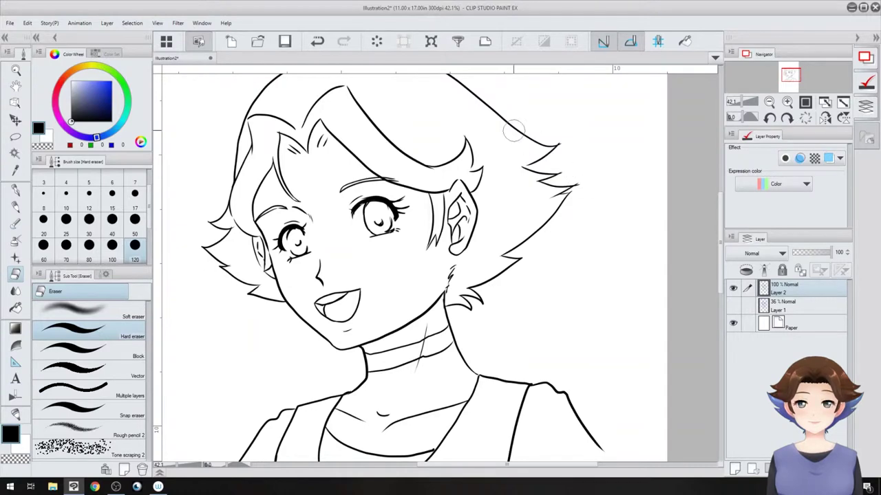
scroll(542, 199, "up", 1)
scroll(599, 165, "up", 4)
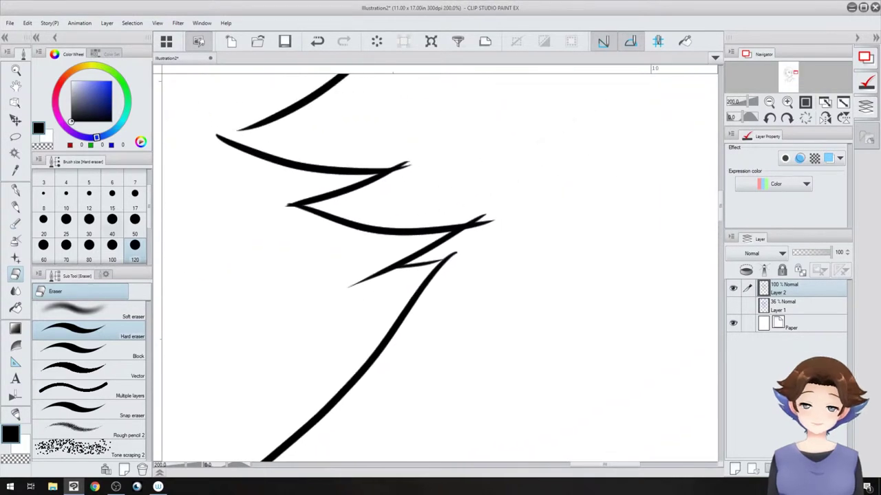
left_click(135, 221)
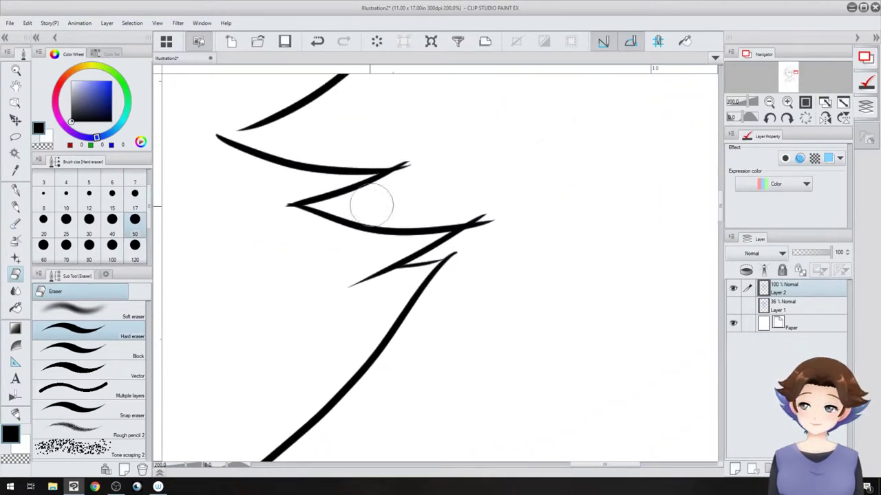
left_click(419, 167)
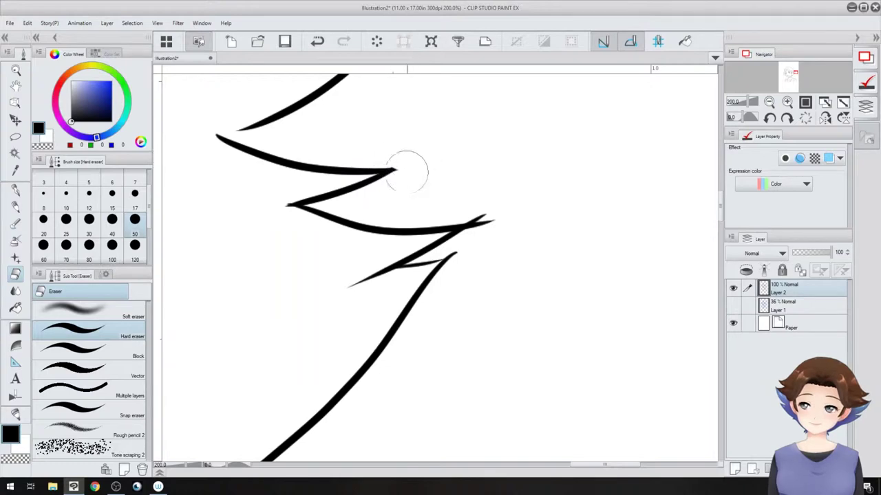
left_click_drag(466, 202, 551, 87)
left_click_drag(309, 412, 516, 102)
mouse_move(310, 275)
left_mouse_down()
mouse_move(561, 208)
mouse_move(637, 328)
left_mouse_up()
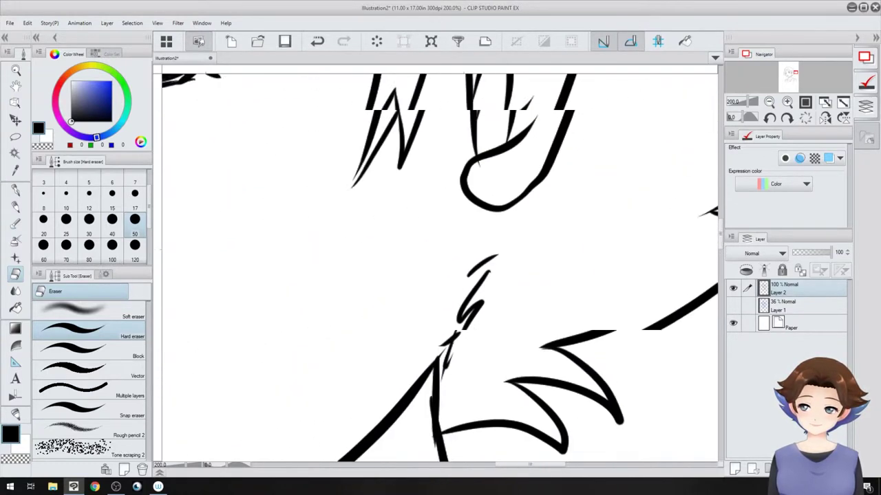
Erase the eyebrow tail overlapping the front hairline and tidy the line ends around the near ear.
left_click_drag(412, 137, 454, 417)
scroll(585, 358, "down", 3)
left_click_drag(441, 247, 446, 276)
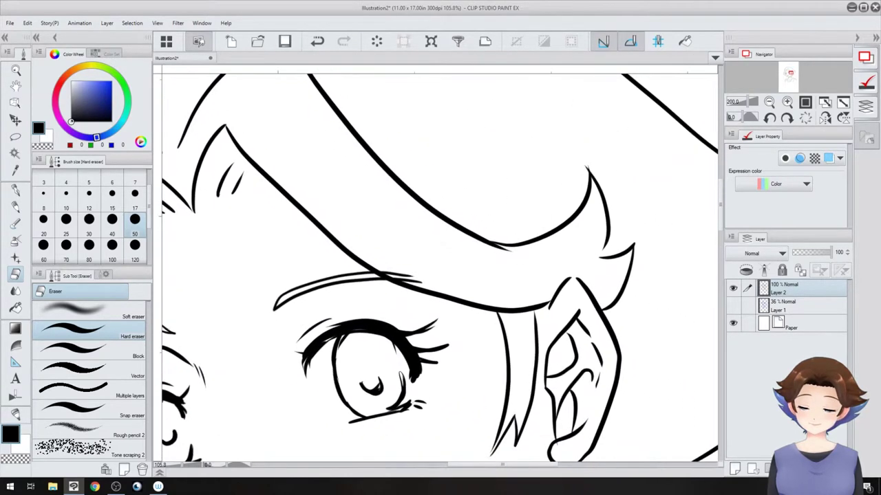
left_click_drag(523, 267, 475, 340)
mouse_move(440, 199)
left_mouse_down()
mouse_move(396, 271)
mouse_move(404, 320)
left_mouse_up()
mouse_move(449, 164)
left_mouse_down()
mouse_move(465, 217)
mouse_move(557, 393)
left_mouse_up()
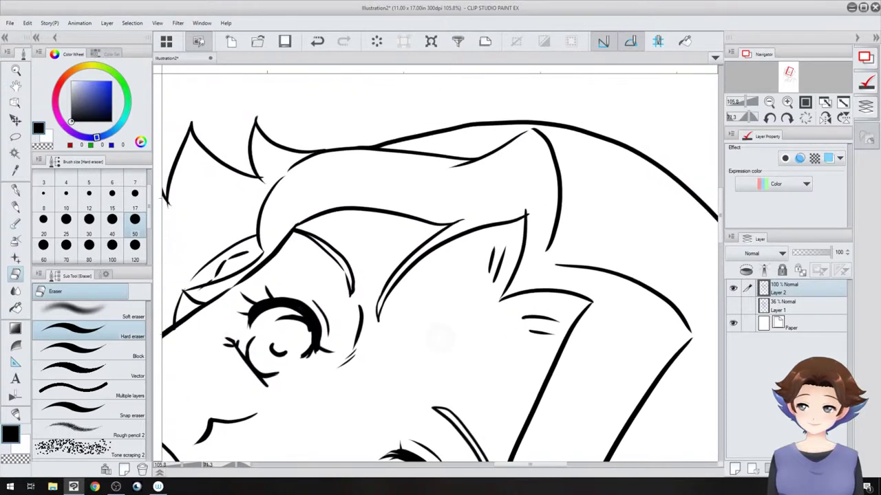
Examine the inked face, hair, neck and shoulders up close, then the whole drawing upright.
left_click_drag(440, 339, 494, 313)
mouse_move(316, 439)
left_mouse_down()
mouse_move(420, 279)
mouse_move(446, 274)
left_mouse_up()
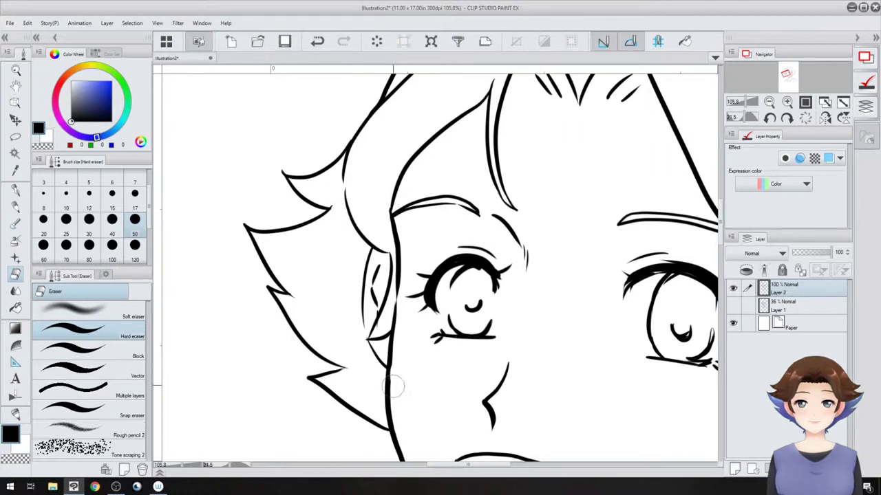
left_click_drag(381, 292, 335, 238)
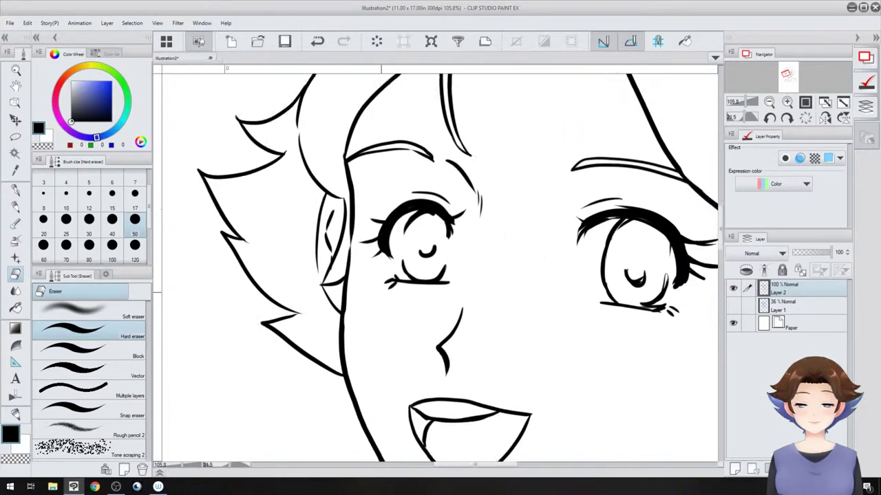
left_click_drag(440, 413, 349, 78)
scroll(481, 268, "down", 5)
left_click_drag(454, 296, 454, 241)
key("ctrl+at")
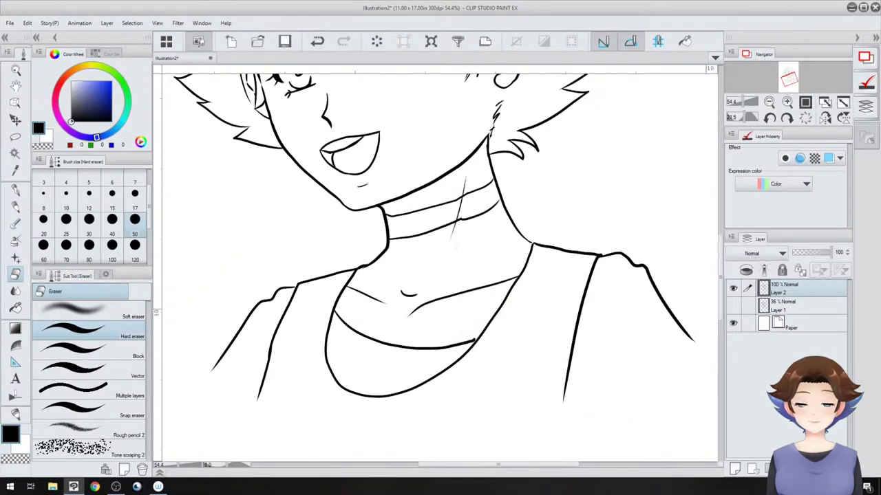
left_click_drag(440, 193, 474, 405)
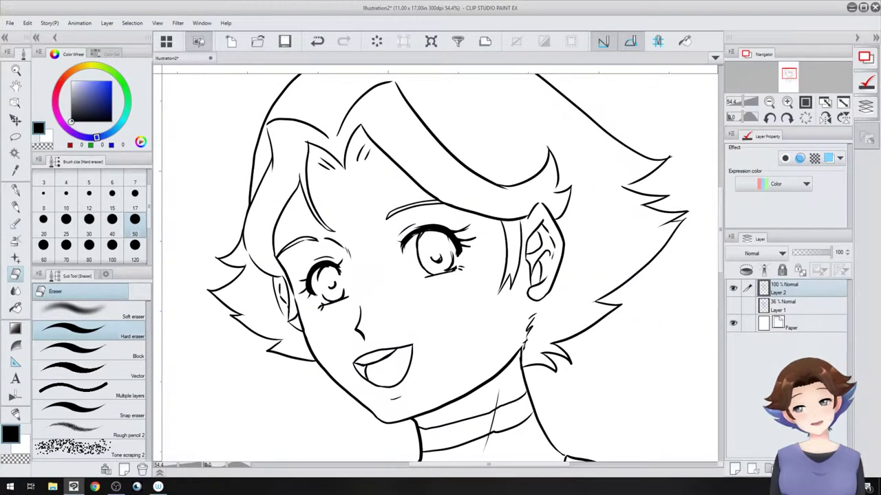
scroll(441, 268, "down", 4)
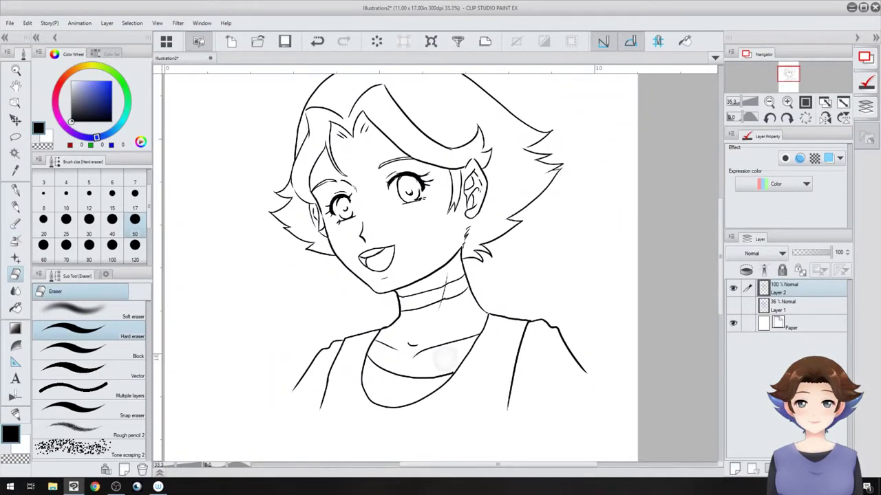
scroll(440, 268, "down", 1)
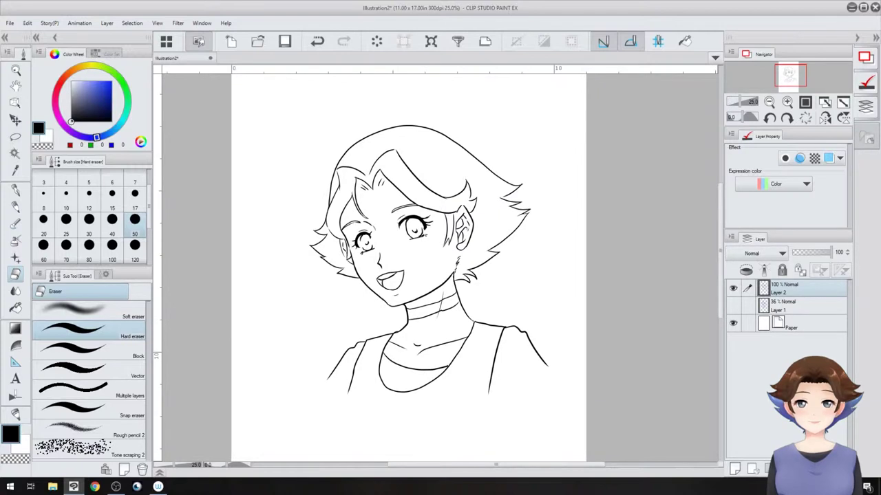
Add a new layer above the line art and mirror the canvas view horizontally.
left_click(734, 468)
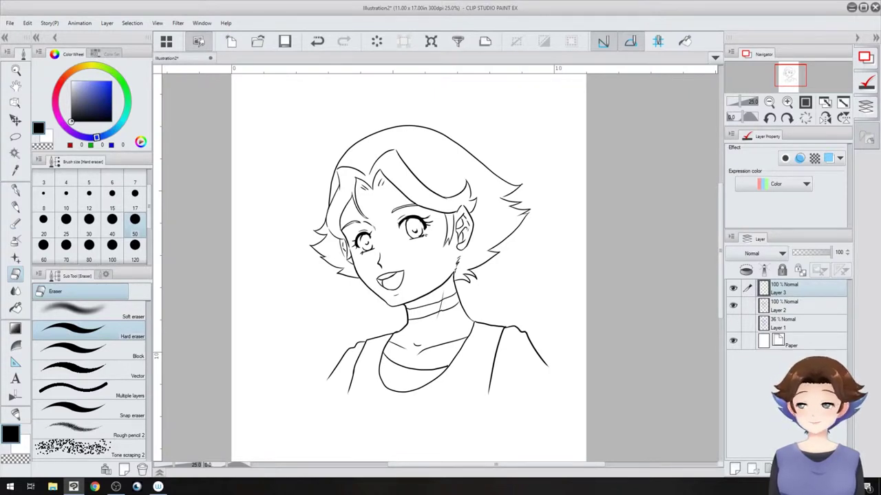
left_click(825, 118)
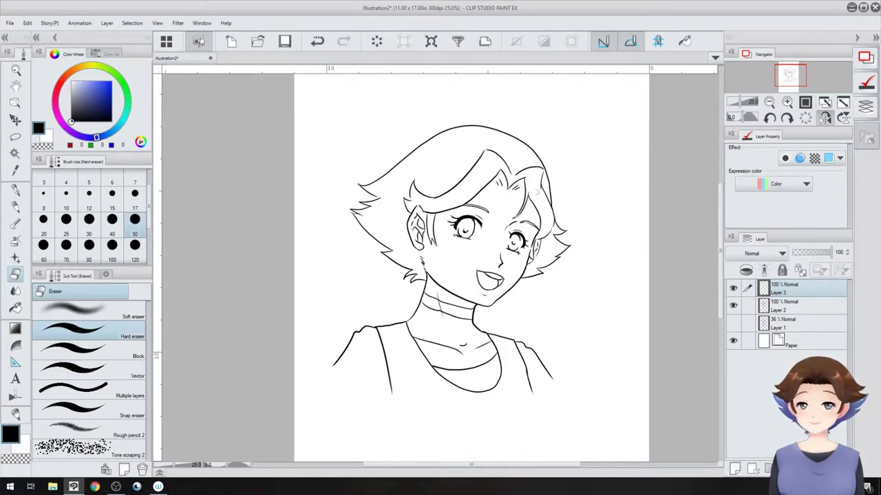
Erase the crown outline of the hair on Layer 2 with the Hard eraser.
scroll(440, 266, "up", 3)
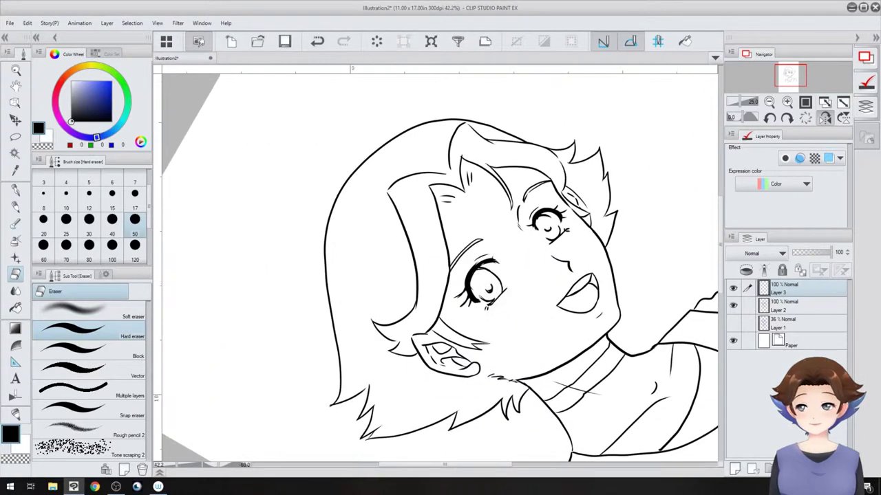
left_click_drag(441, 267, 454, 248)
left_click(791, 306)
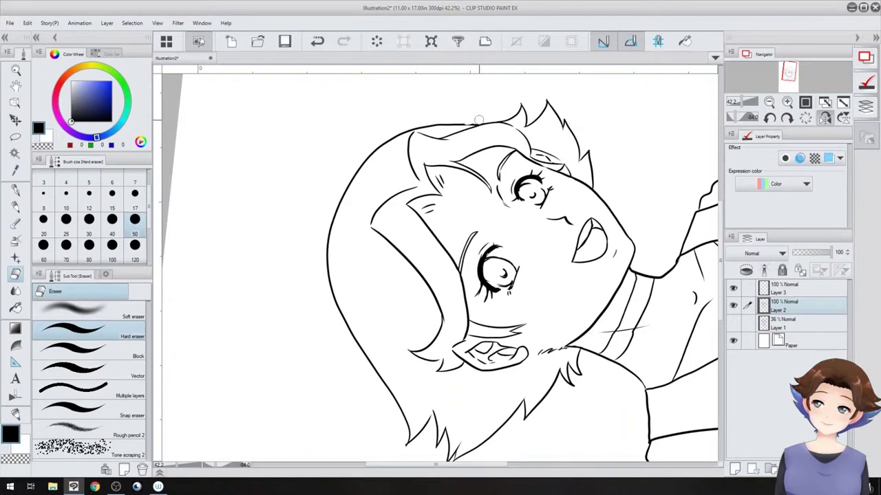
mouse_move(469, 121)
left_mouse_down()
mouse_move(414, 126)
mouse_move(353, 169)
mouse_move(326, 252)
mouse_move(379, 385)
left_mouse_up()
Show the Layer 1 sketch and draw a red guide curve on it for a flatter crown of the head.
key("p")
left_click(734, 323)
left_click(791, 324)
left_click(59, 84)
left_click(111, 81)
mouse_move(408, 139)
left_mouse_down()
mouse_move(344, 253)
mouse_move(376, 371)
left_mouse_up()
Ink the crown outline in black on Layer 2 along the red guide with the G-pen, and hide Layer 1.
left_click(791, 306)
left_click(71, 122)
mouse_move(484, 124)
left_mouse_down()
mouse_move(417, 137)
mouse_move(375, 372)
left_mouse_up()
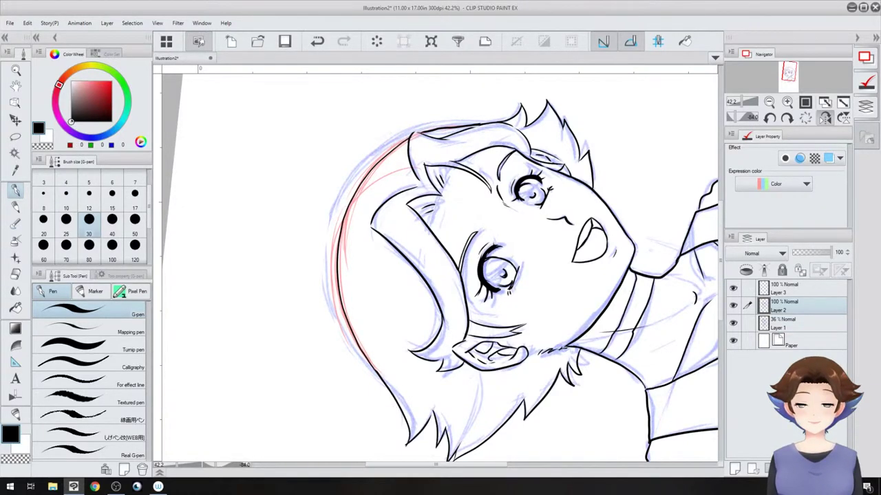
left_click(733, 323)
left_click_drag(508, 166, 538, 342)
scroll(540, 341, "up", 1)
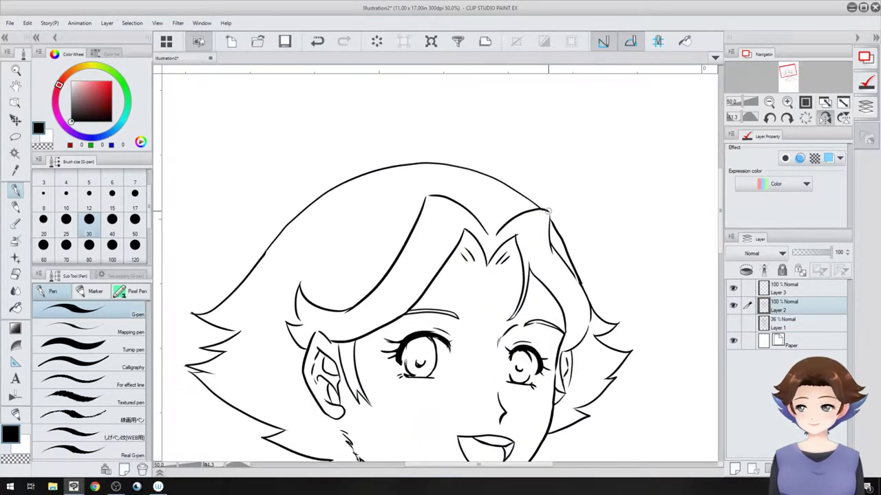
left_click_drag(550, 206, 551, 144)
scroll(530, 135, "down", 2)
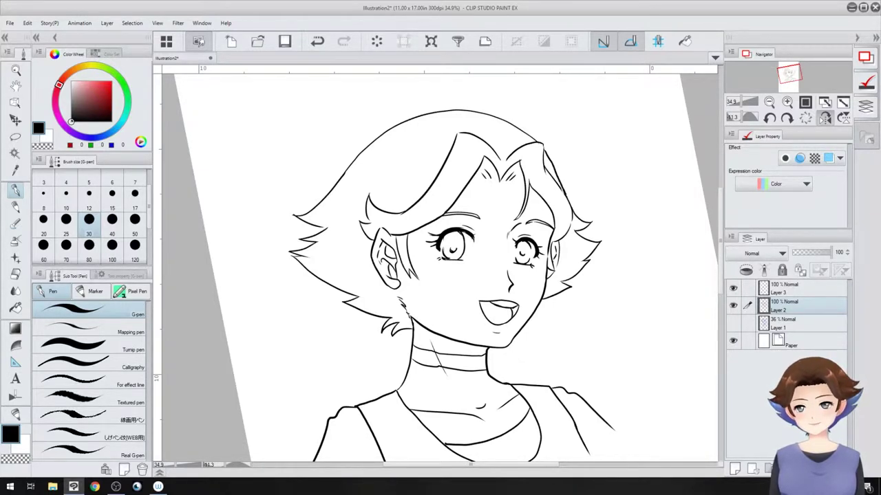
Make Layer 3 active, reset the canvas rotation and return the view to its unmirrored state.
left_click(791, 288)
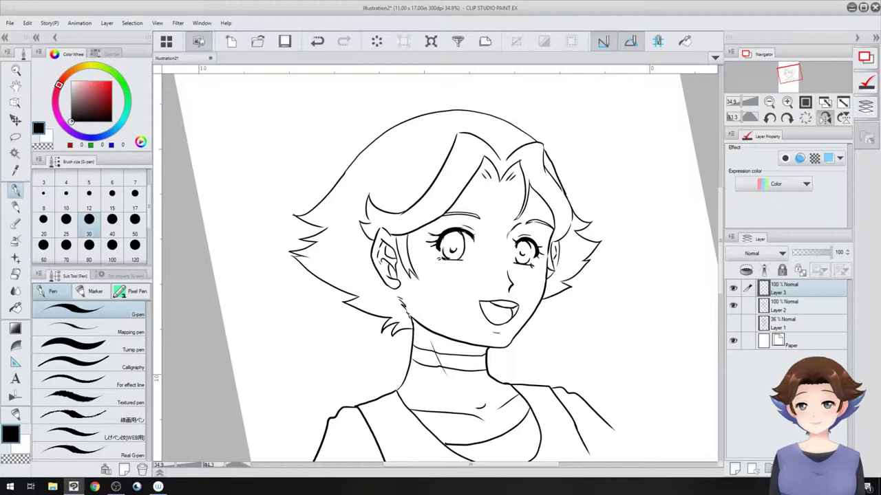
left_click_drag(475, 289, 411, 239)
left_click(806, 118)
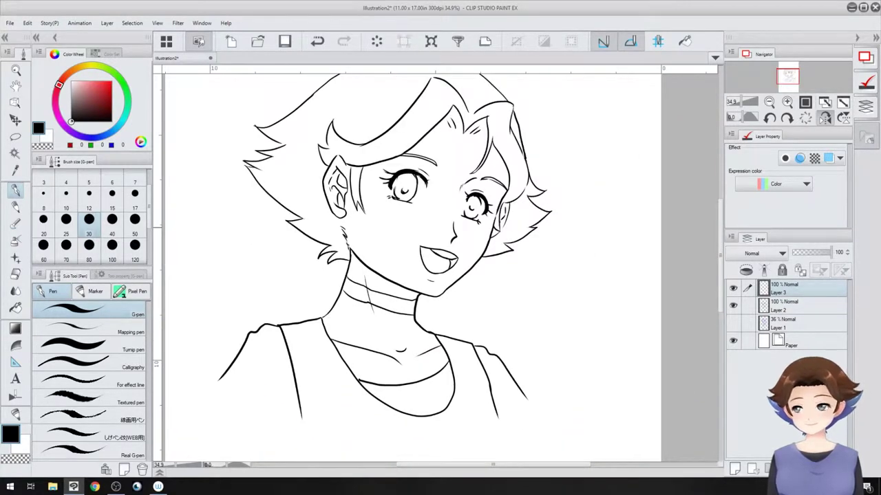
left_click(825, 118)
left_click_drag(475, 262, 412, 297)
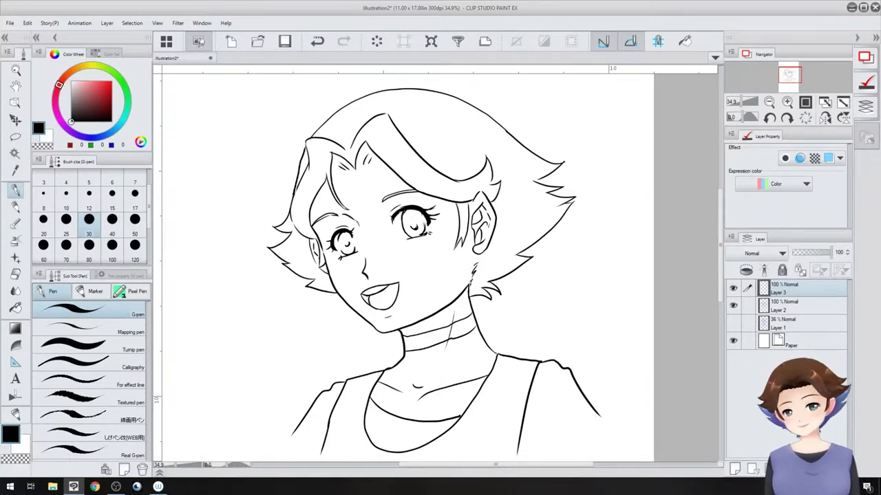
Add a new layer directly above Layer 1, set the drawing colour to red and leave the sketch hidden.
left_click(801, 324)
left_click(735, 469)
left_click(733, 341)
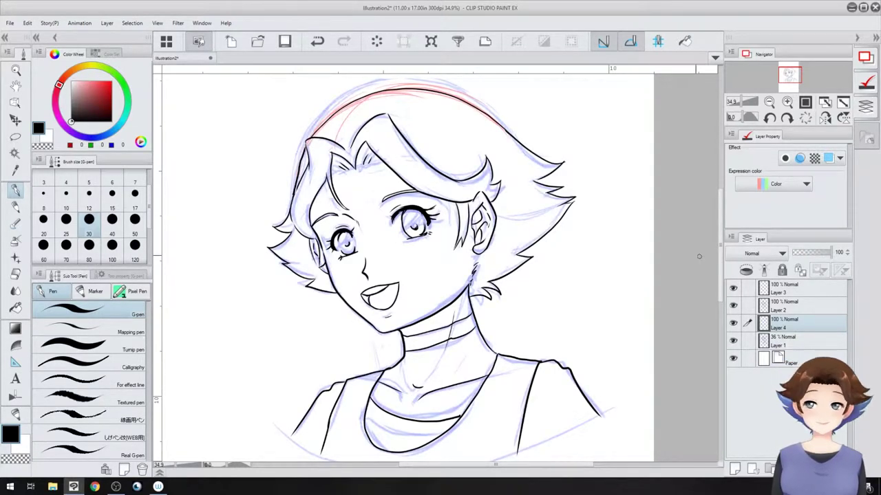
left_click(111, 86)
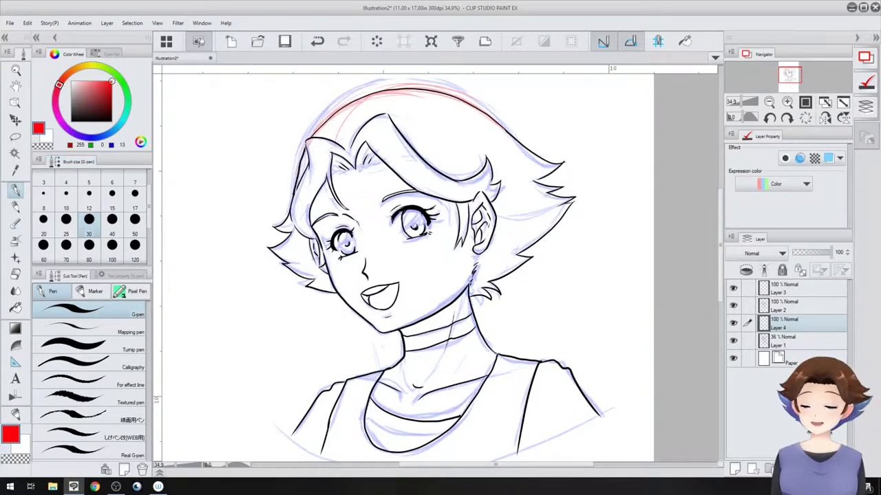
left_click(732, 341)
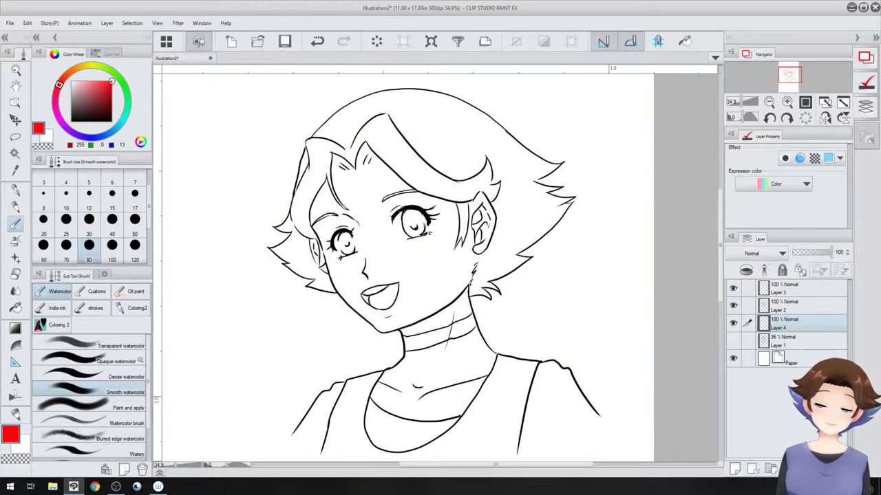
Draw red zigzag guide lines inside the hair spikes on both sides of the head using the Rough pencil at size 50.
left_click_drag(440, 261, 393, 264)
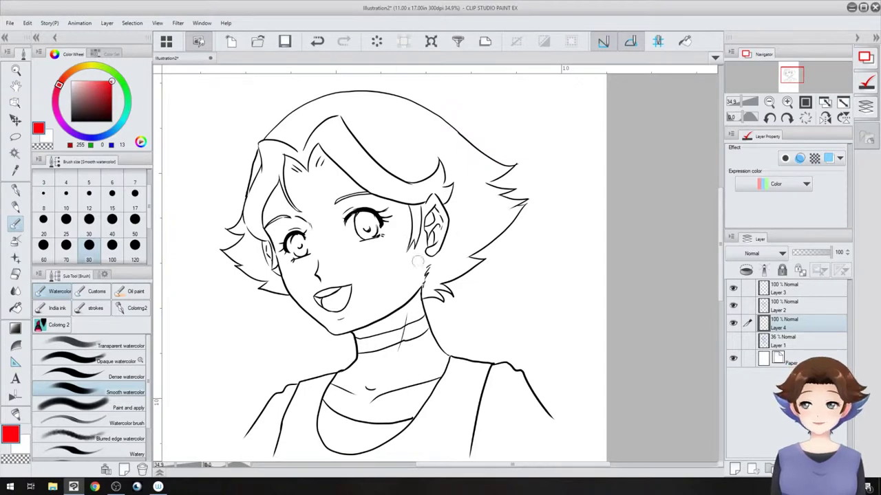
mouse_move(390, 206)
left_mouse_down()
mouse_move(388, 184)
mouse_move(409, 188)
mouse_move(409, 222)
left_mouse_up()
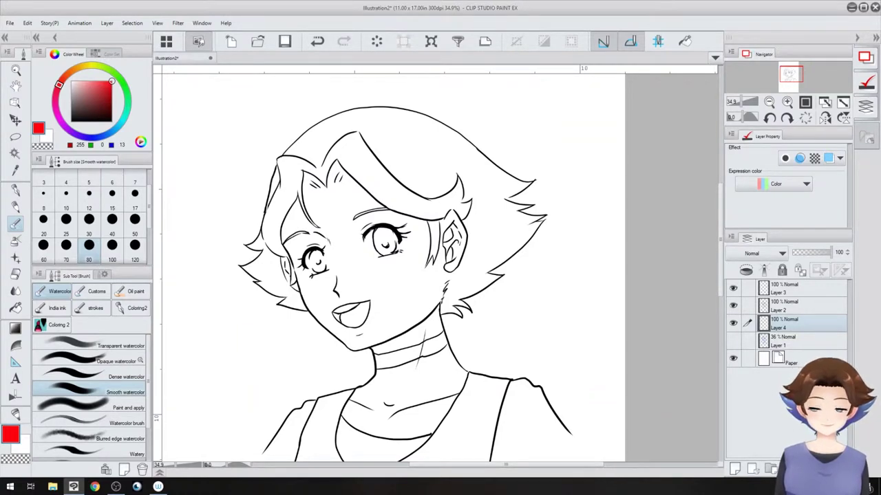
key("p")
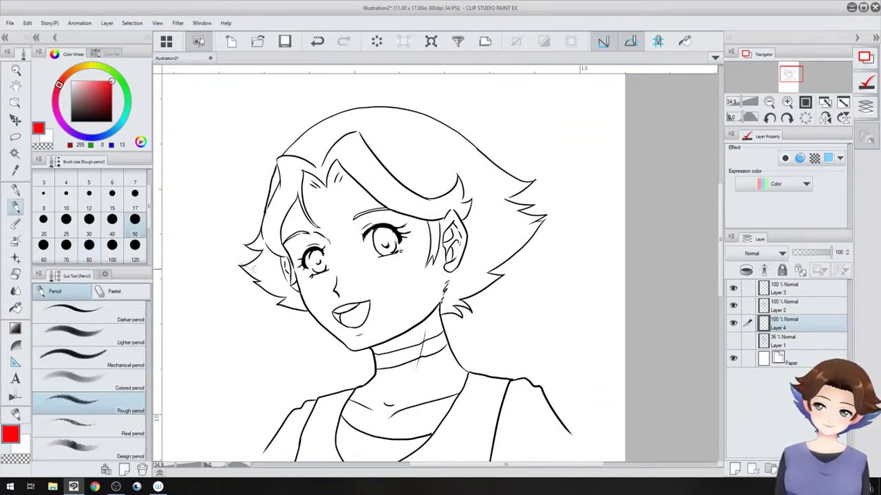
left_click_drag(235, 264, 282, 273)
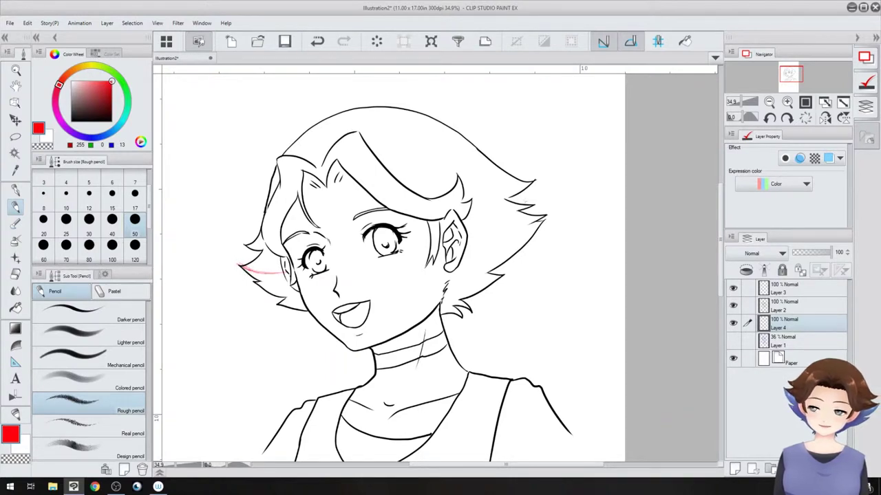
mouse_move(465, 237)
left_mouse_down()
mouse_move(531, 210)
mouse_move(482, 233)
left_mouse_up()
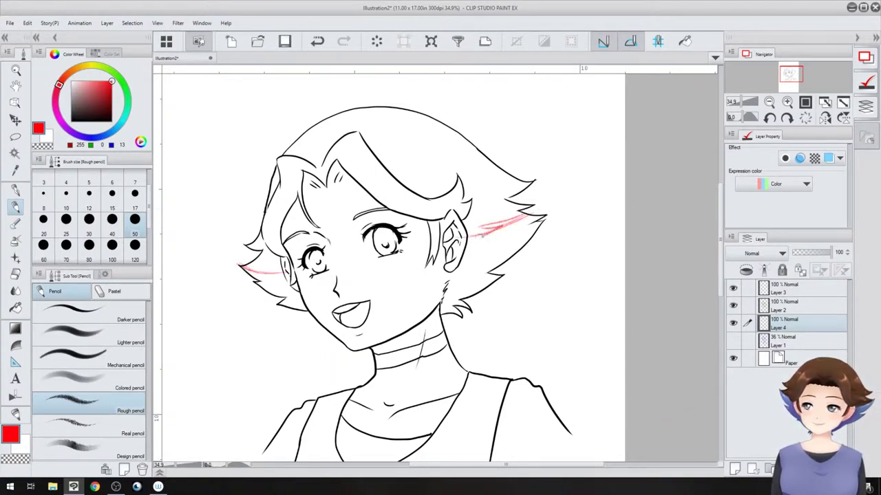
left_click_drag(282, 272, 293, 279)
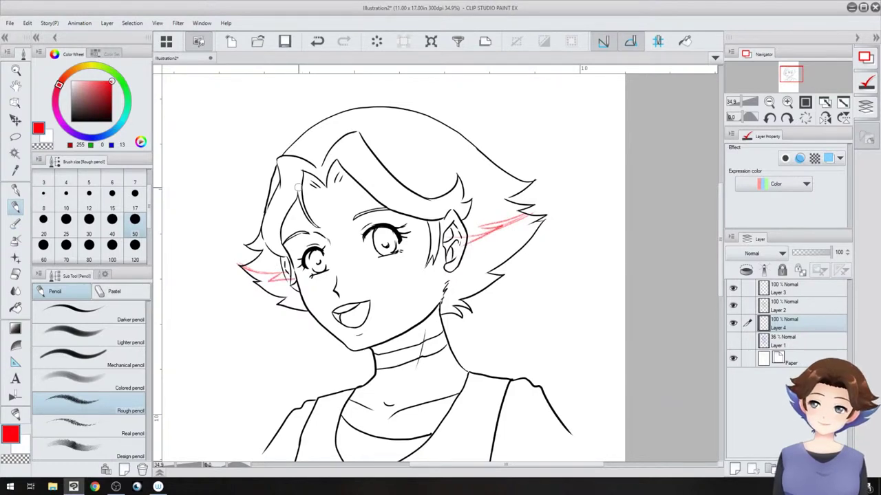
Draw red guide lines down the neck and along the choker, including a narrow shape beside the neck muscle.
left_click_drag(299, 187, 282, 104)
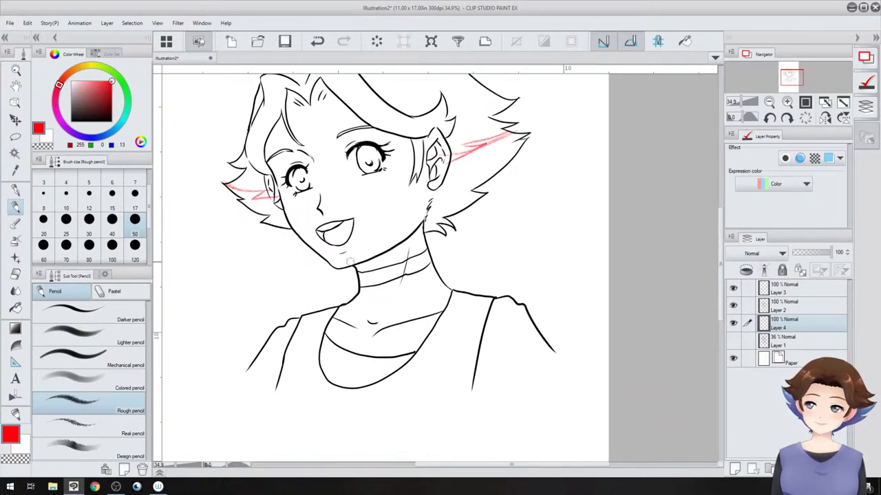
mouse_move(409, 250)
left_mouse_down()
mouse_move(405, 280)
mouse_move(364, 307)
left_mouse_up()
left_click_drag(365, 276, 429, 250)
left_click_drag(407, 187, 474, 121)
Outline red guide shapes and curved hems on both sleeves, marking the far sleeve with a small cross.
mouse_move(358, 259)
left_mouse_down()
mouse_move(309, 322)
mouse_move(308, 308)
mouse_move(321, 329)
left_mouse_up()
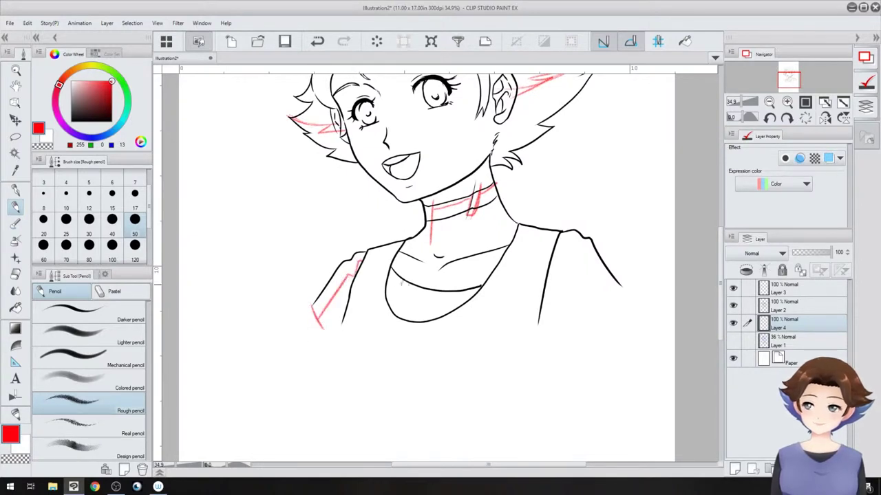
mouse_move(562, 244)
left_mouse_down()
mouse_move(585, 253)
mouse_move(562, 241)
mouse_move(576, 290)
mouse_move(590, 273)
mouse_move(604, 297)
mouse_move(577, 315)
left_mouse_up()
mouse_move(588, 267)
left_mouse_down()
mouse_move(604, 297)
mouse_move(582, 320)
mouse_move(523, 331)
mouse_move(629, 283)
left_mouse_up()
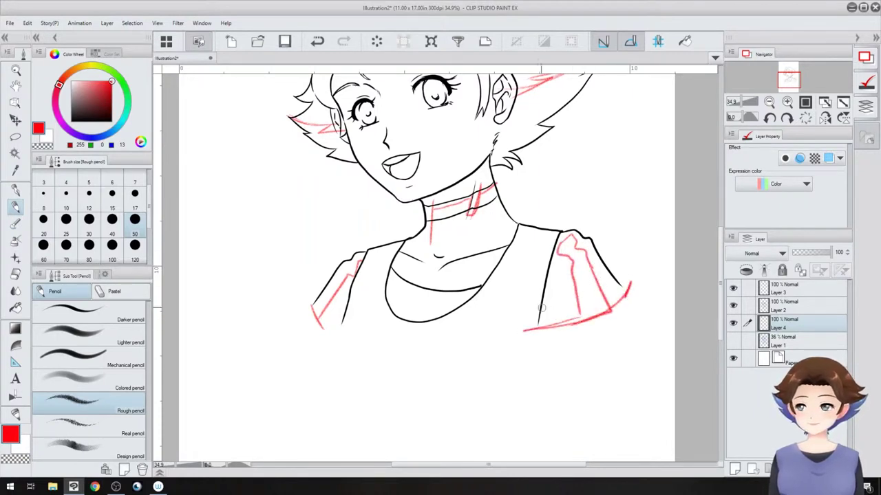
mouse_move(315, 321)
left_mouse_down()
mouse_move(347, 331)
mouse_move(332, 314)
left_mouse_up()
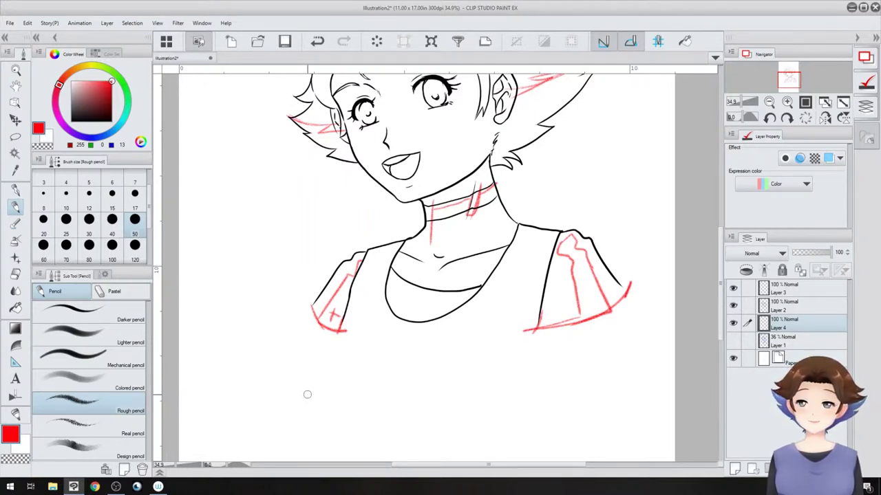
key("ctrl+plus")
left_click_drag(307, 394, 288, 422)
left_click_drag(305, 285, 300, 307)
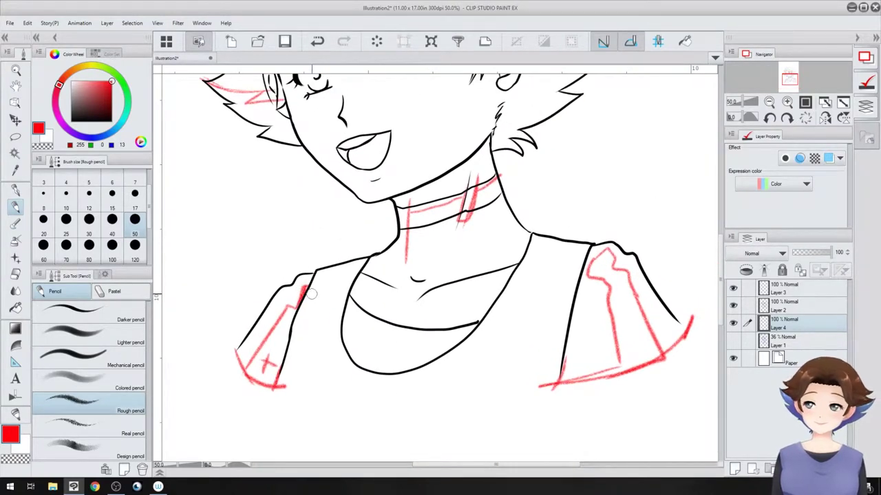
Mark the area inside the neckline and both edge areas of the near sleeve with small red crosses.
left_click_drag(381, 337, 375, 359)
left_click_drag(372, 347, 389, 343)
left_click_drag(583, 337, 574, 360)
left_click_drag(572, 340, 589, 355)
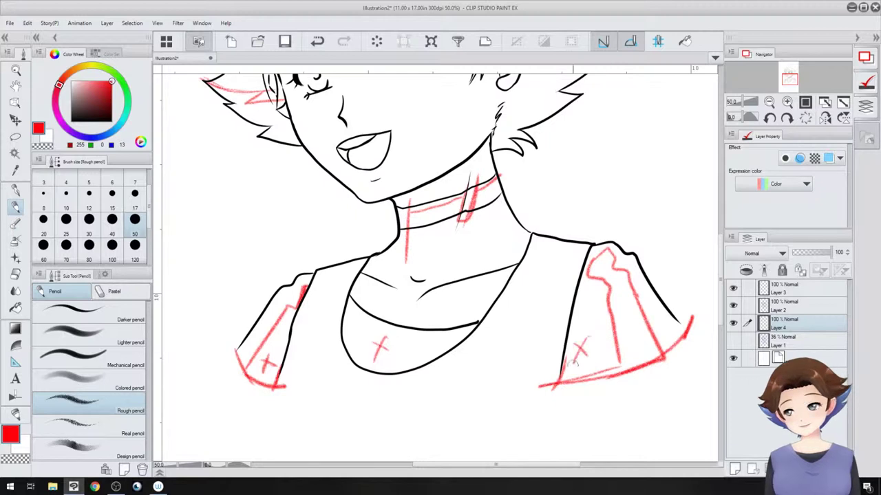
mouse_move(662, 321)
left_mouse_down()
mouse_move(671, 334)
mouse_move(660, 336)
left_mouse_up()
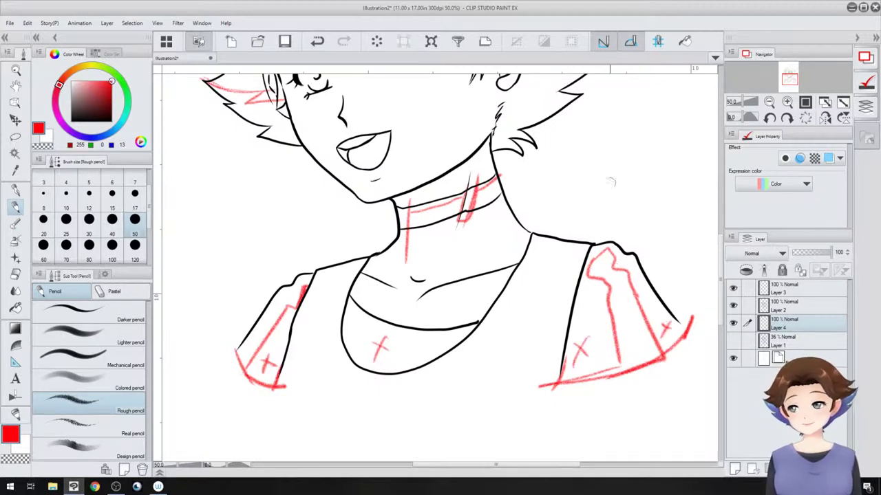
Add short red strokes to the guide shapes at the tops of the near and far sleeves.
left_click_drag(623, 262, 593, 307)
left_click_drag(614, 256, 606, 284)
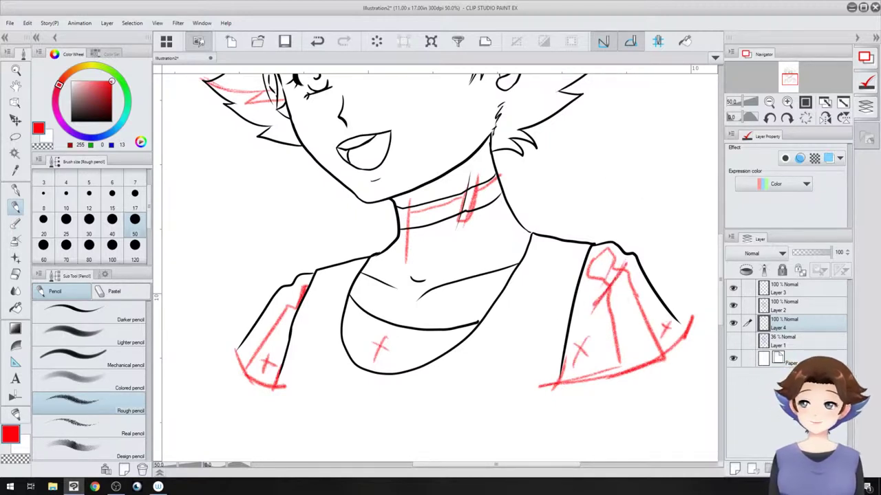
left_click_drag(487, 238, 490, 272)
left_click_drag(301, 315, 303, 336)
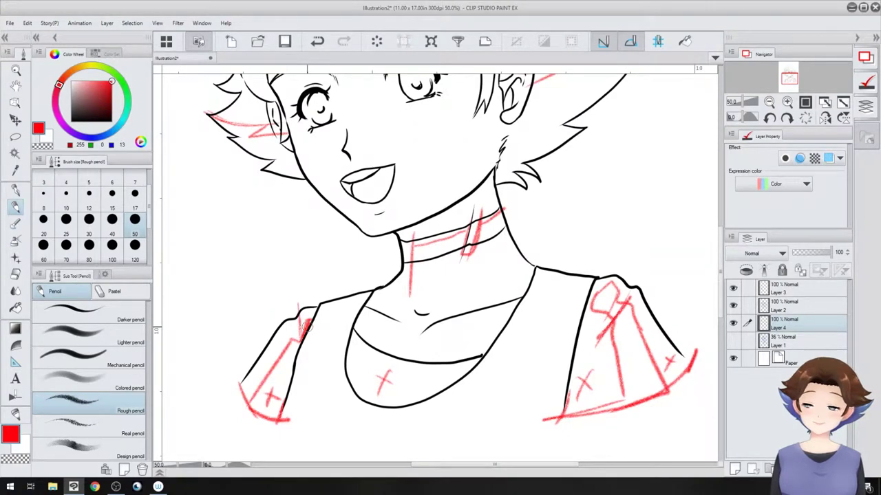
Mark the choker areas on either side of the neck muscle line with small red crosses.
left_click_drag(437, 245, 431, 255)
left_click_drag(429, 248, 438, 252)
left_click_drag(495, 225, 489, 234)
mouse_move(488, 227)
left_mouse_down()
mouse_move(494, 229)
mouse_move(472, 252)
mouse_move(467, 344)
mouse_move(455, 338)
left_mouse_up()
key("ctrl+minus")
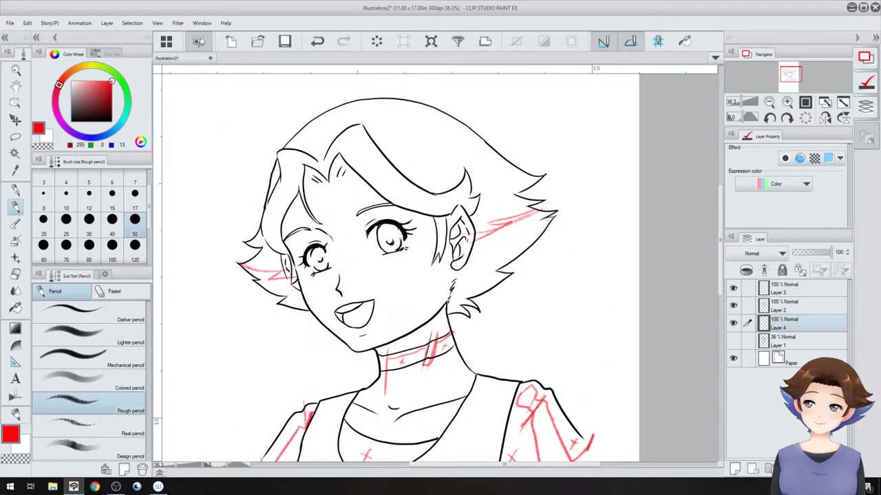
Mark guides in both irises with short red strokes, removing the last stroke made in the near eye.
key("ctrl+plus")
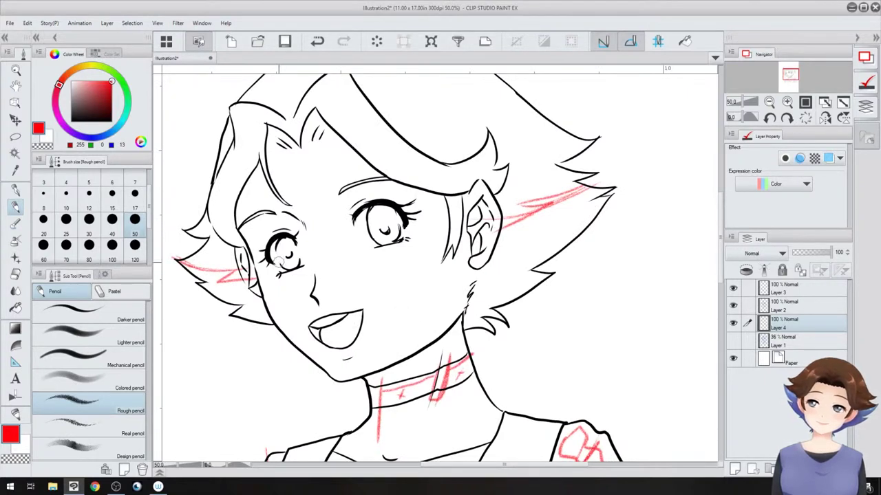
left_click_drag(279, 260, 295, 252)
mouse_move(372, 223)
left_mouse_down()
mouse_move(382, 235)
mouse_move(401, 228)
left_mouse_up()
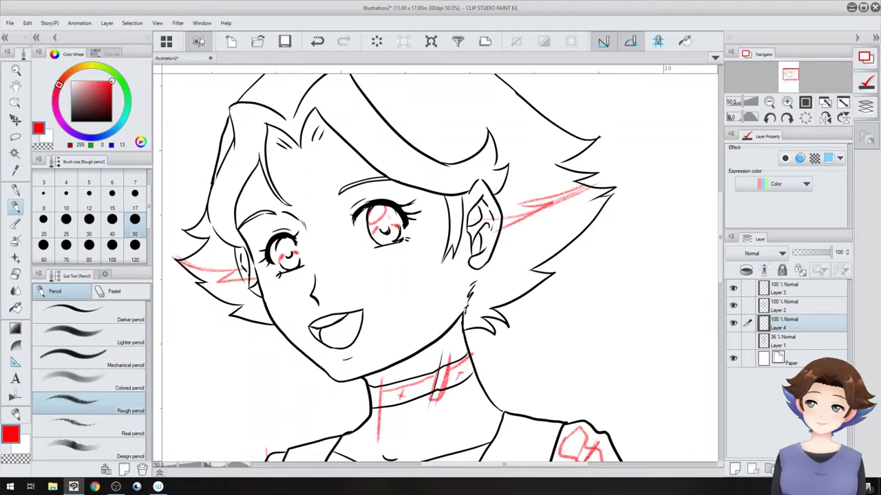
left_click(317, 41)
scroll(385, 129, "down", 2)
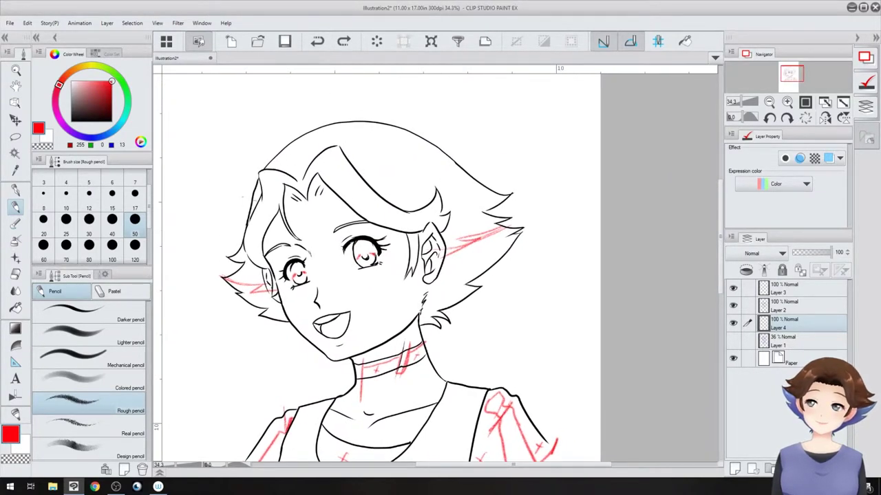
Sketch two long curved red guide lines across the hair, from the far-side outline up to the back of the head.
mouse_move(256, 172)
left_mouse_down()
mouse_move(284, 195)
mouse_move(351, 186)
mouse_move(438, 132)
left_mouse_up()
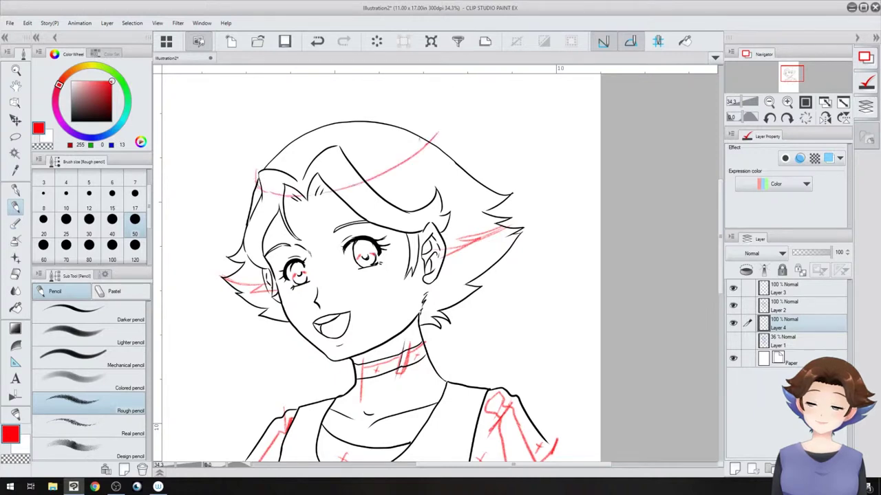
mouse_move(229, 269)
left_mouse_down()
mouse_move(231, 254)
mouse_move(286, 226)
mouse_move(471, 147)
left_mouse_up()
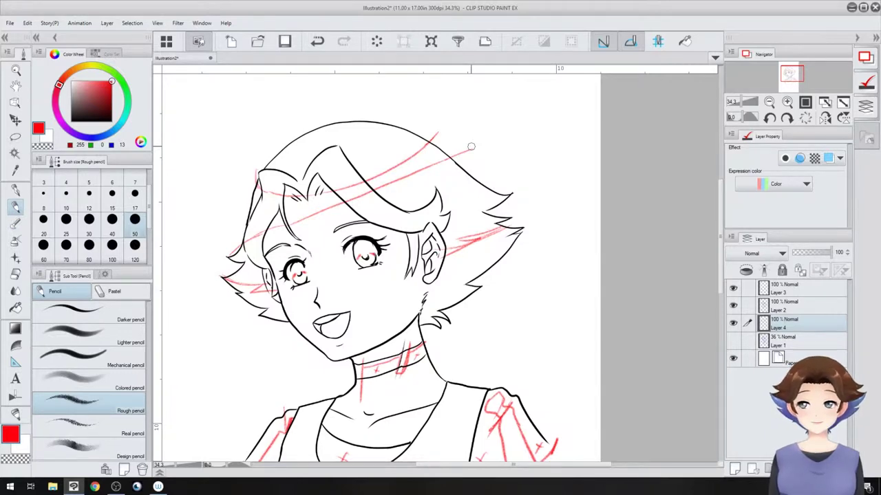
left_click_drag(471, 147, 537, 108)
Lower Layer 4's opacity to 42% and set up a black G-pen at size 50 on Layer 3.
left_click(811, 253)
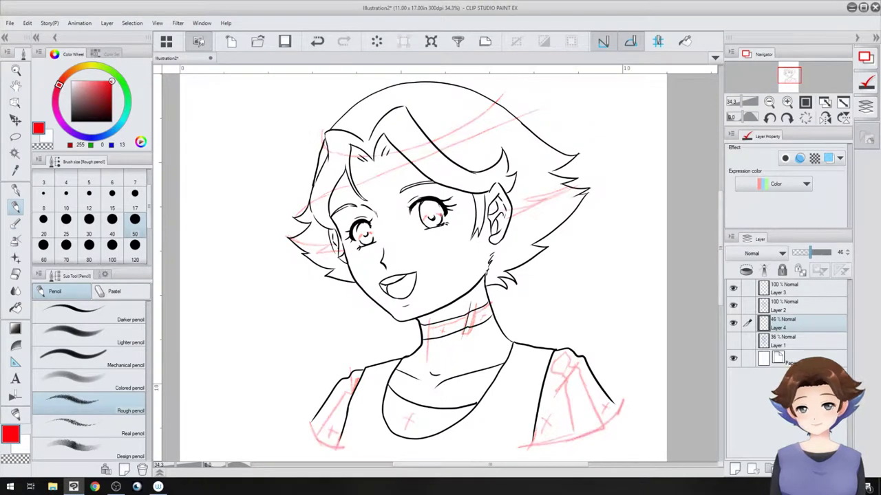
left_click(798, 288)
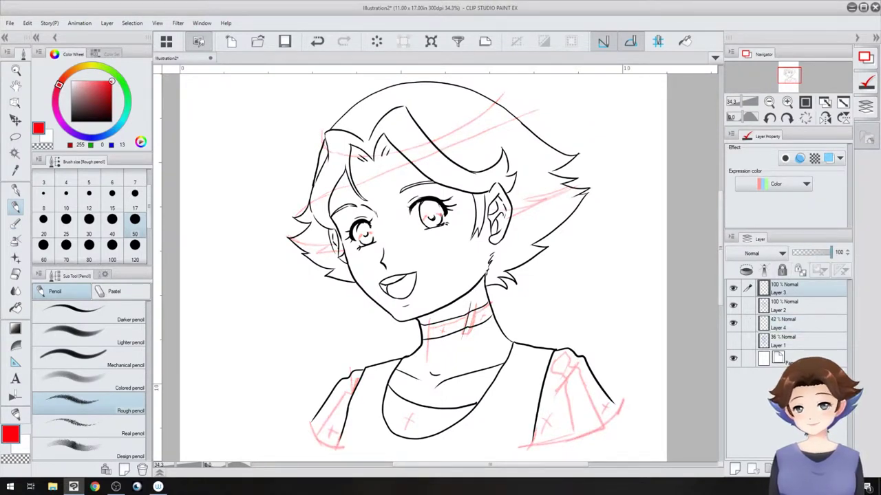
left_click(72, 121)
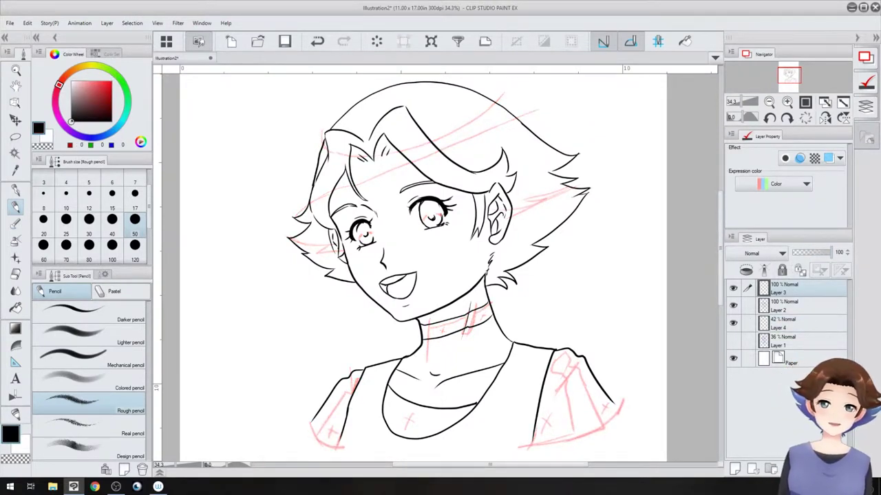
key("p")
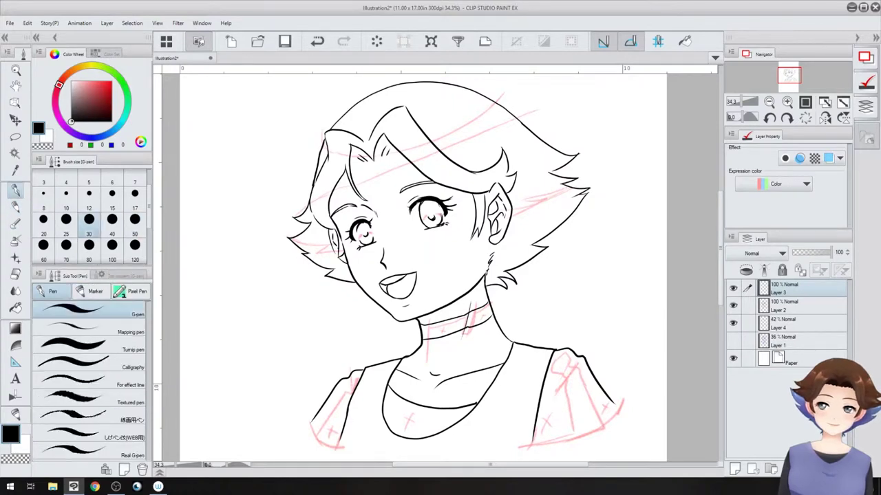
left_click(134, 220)
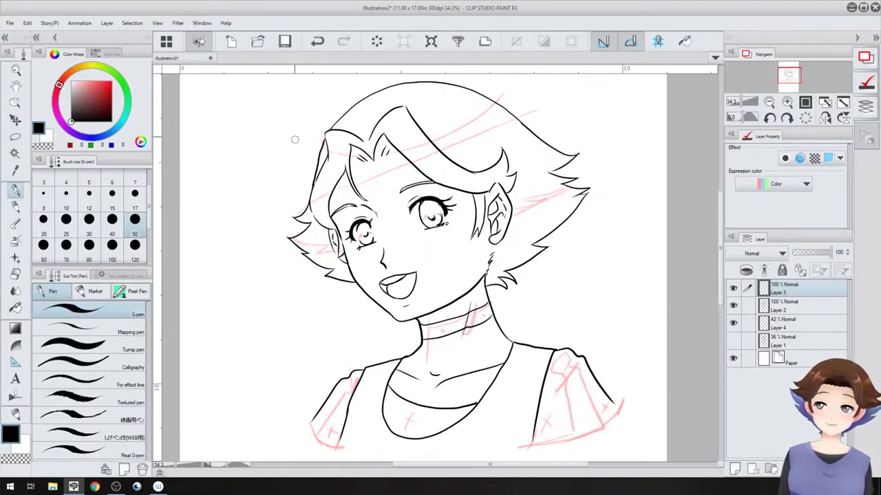
Ink a thick fold line at the top of the far-side lock and fill a jagged black shadow band below it.
scroll(295, 140, "up", 2)
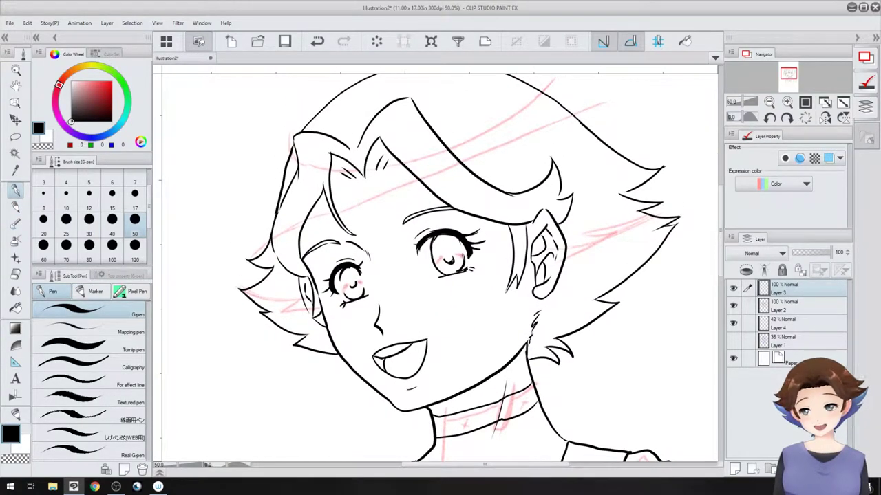
scroll(334, 143, "up", 2)
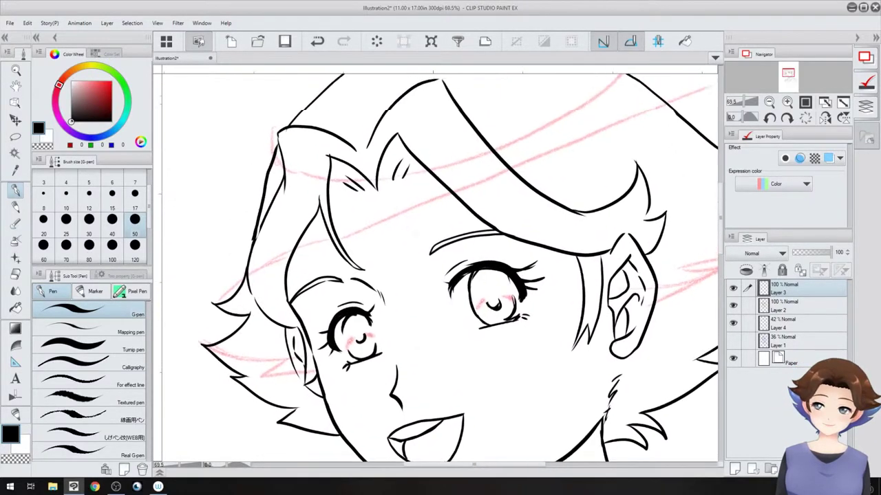
left_click_drag(415, 236, 423, 249)
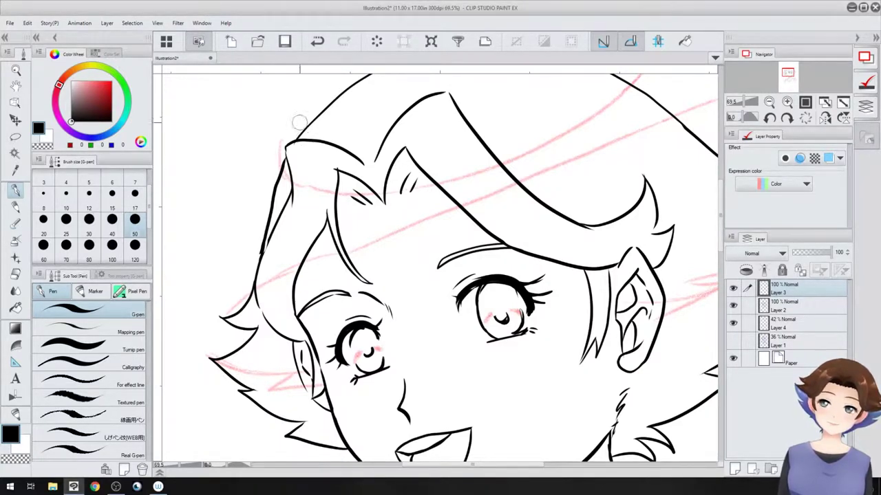
left_click_drag(296, 147, 305, 182)
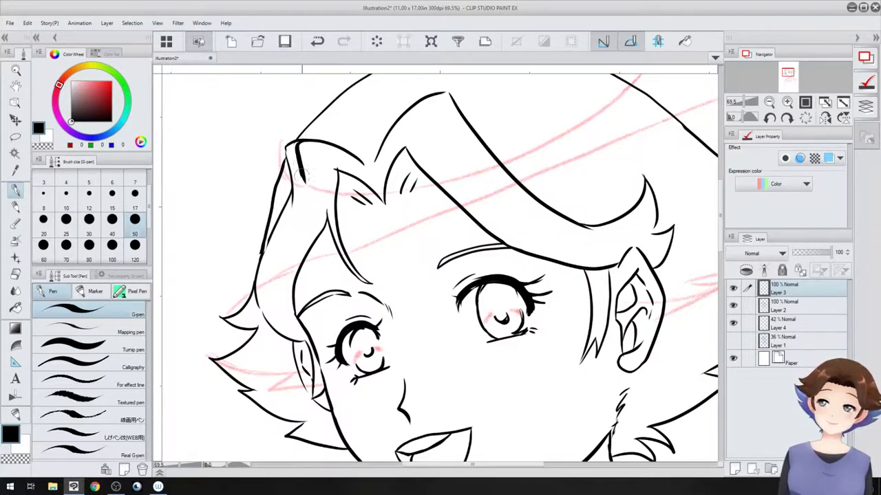
left_click_drag(299, 159, 305, 191)
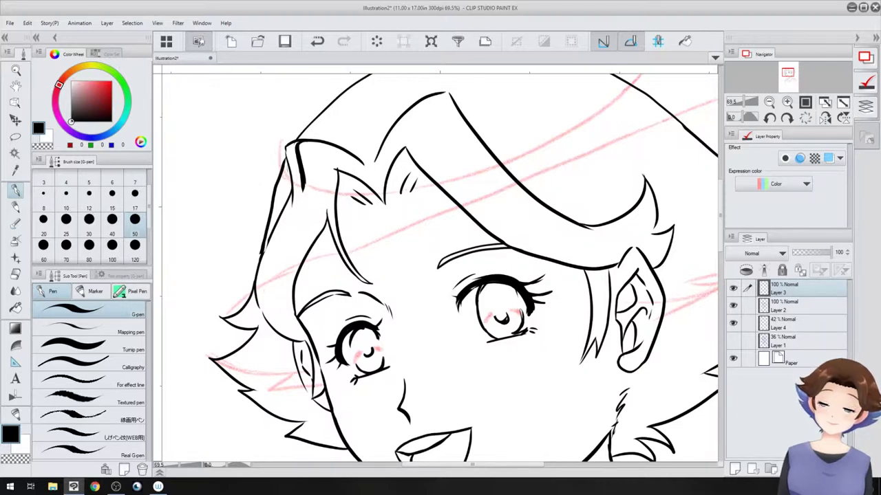
left_click_drag(304, 176, 301, 201)
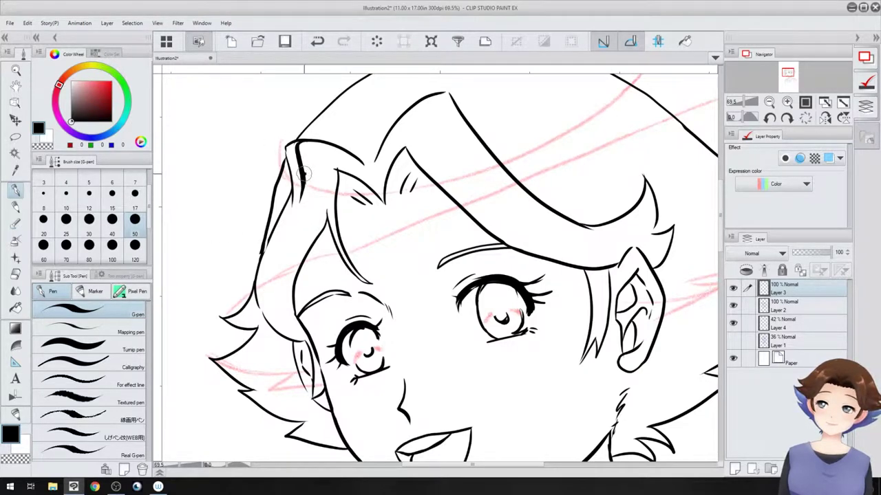
left_click(308, 177)
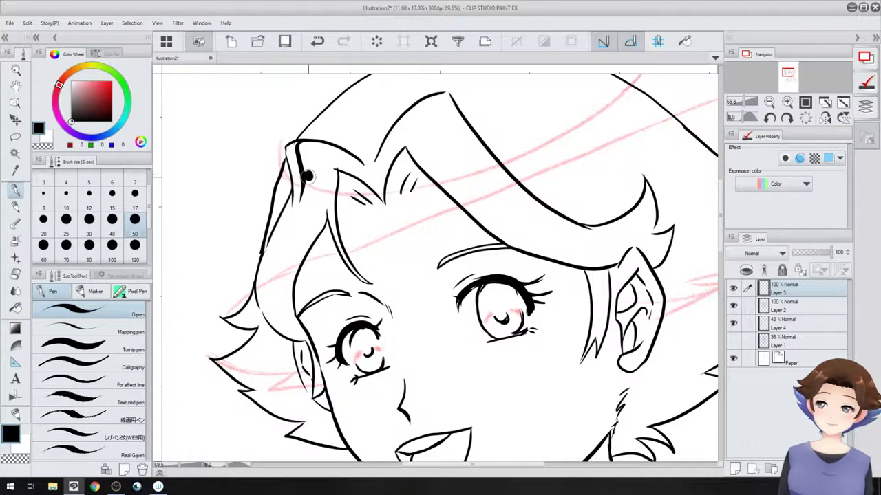
left_click_drag(307, 177, 304, 206)
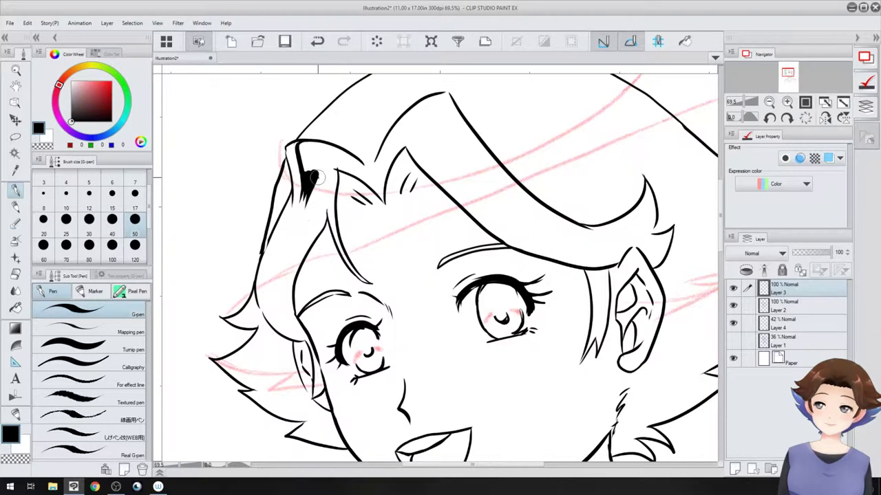
mouse_move(318, 177)
left_mouse_down()
mouse_move(308, 205)
mouse_move(332, 208)
left_mouse_up()
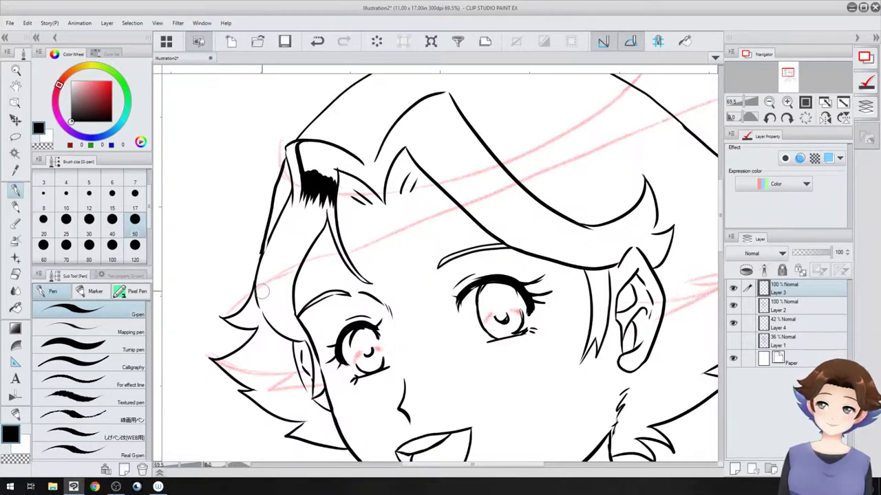
Thicken the far-side lock's lower outer curve and fill a second jagged black band across the lock above the ear.
mouse_move(314, 98)
left_mouse_down()
mouse_move(481, 282)
mouse_move(376, 387)
mouse_move(326, 394)
left_mouse_up()
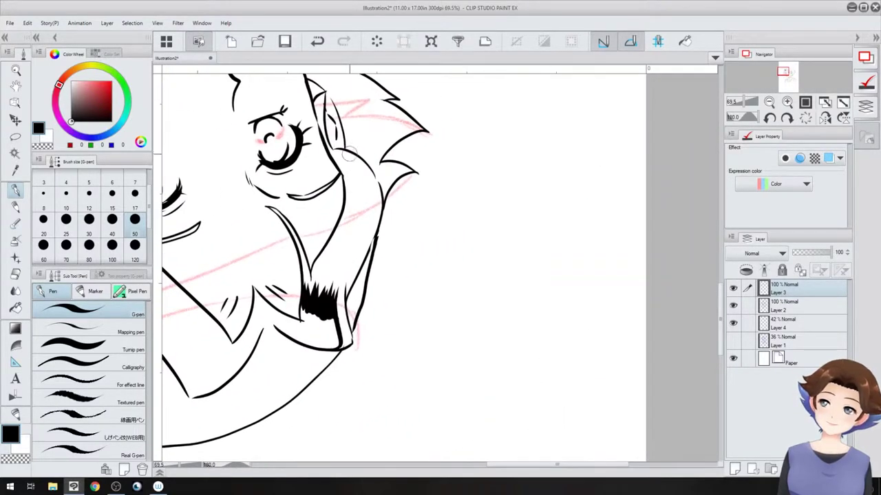
left_click_drag(357, 162, 375, 202)
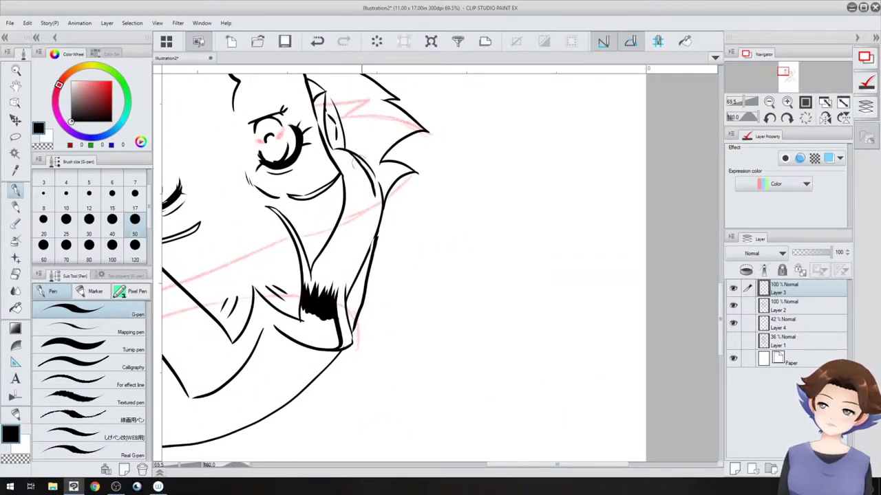
left_click_drag(357, 161, 375, 204)
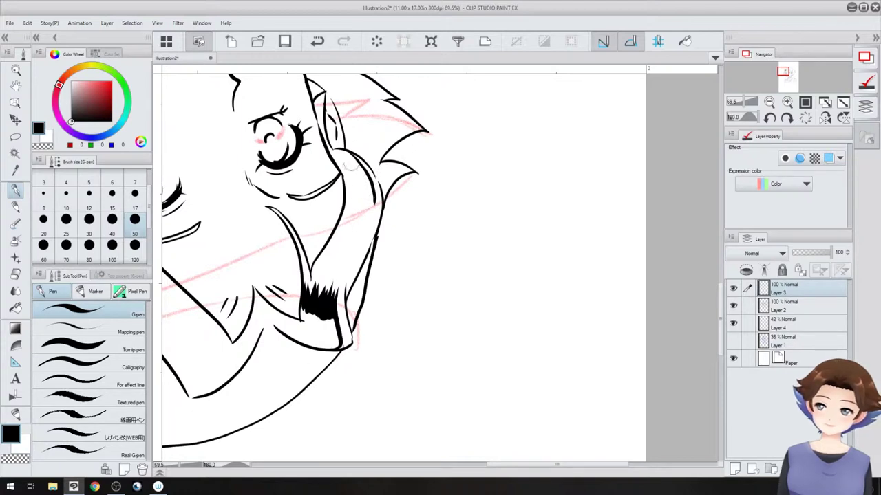
mouse_move(349, 164)
left_mouse_down()
mouse_move(377, 199)
mouse_move(366, 221)
mouse_move(348, 232)
mouse_move(366, 199)
mouse_move(344, 234)
mouse_move(337, 225)
left_mouse_up()
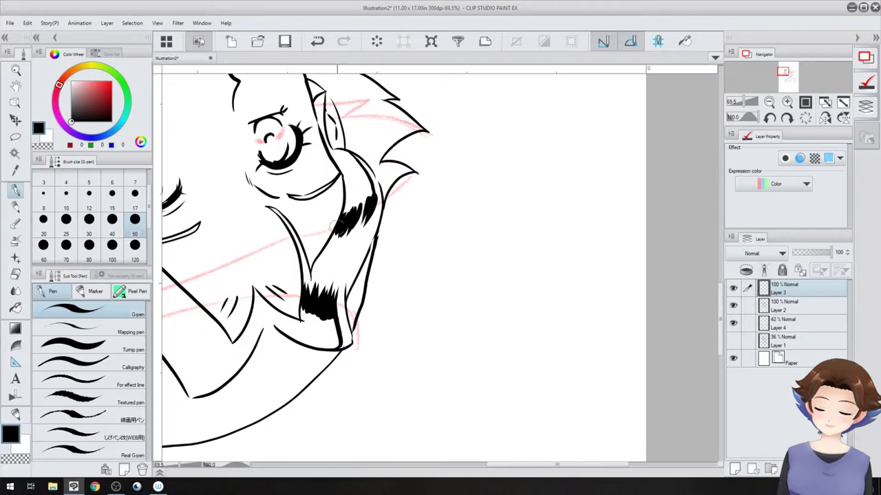
mouse_move(371, 198)
left_mouse_down()
mouse_move(356, 225)
mouse_move(355, 216)
left_mouse_up()
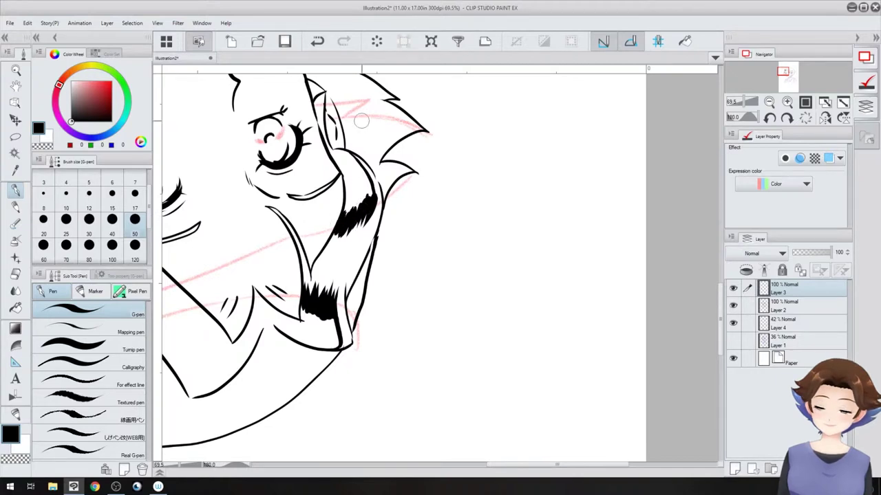
Ink the thin strand hanging over the forehead as a solid tapered black shape, undoing and redrawing the first attempt.
mouse_move(362, 120)
left_mouse_down()
mouse_move(170, 285)
mouse_move(262, 346)
mouse_move(312, 340)
mouse_move(291, 338)
left_mouse_up()
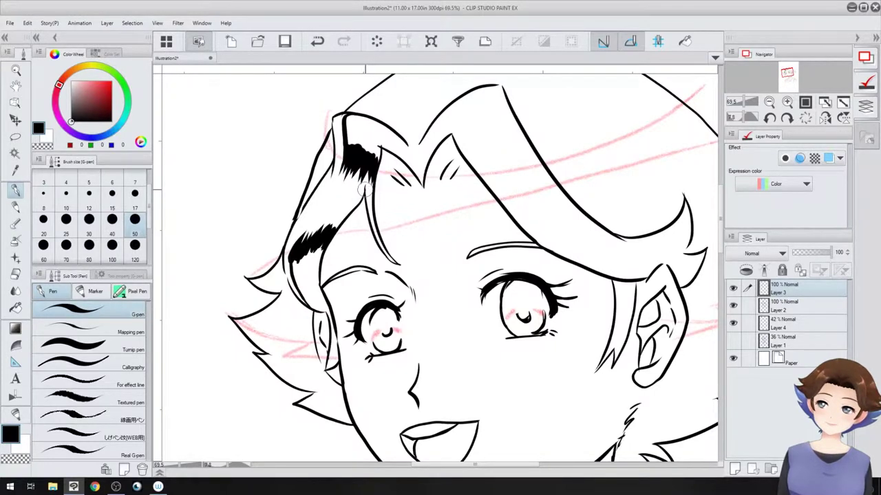
left_click_drag(370, 194, 404, 276)
left_click(317, 41)
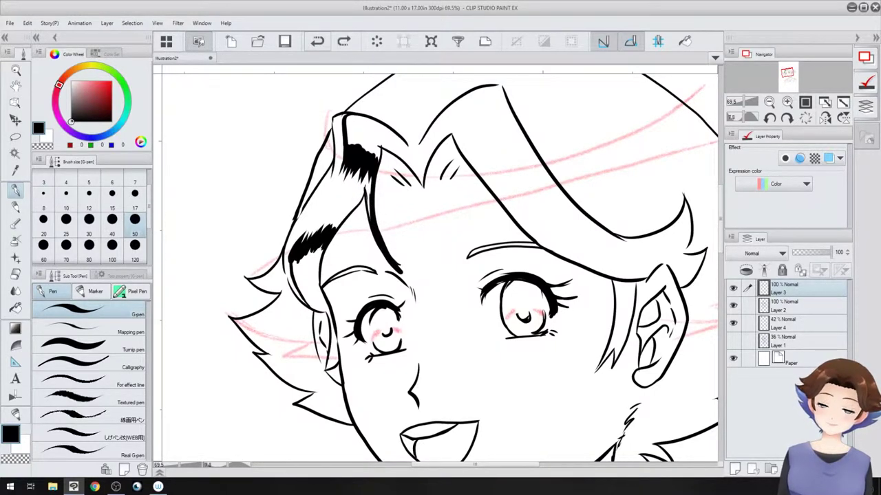
left_click(317, 41)
mouse_move(370, 169)
left_mouse_down()
mouse_move(370, 219)
mouse_move(401, 270)
left_mouse_up()
left_click_drag(370, 212, 404, 269)
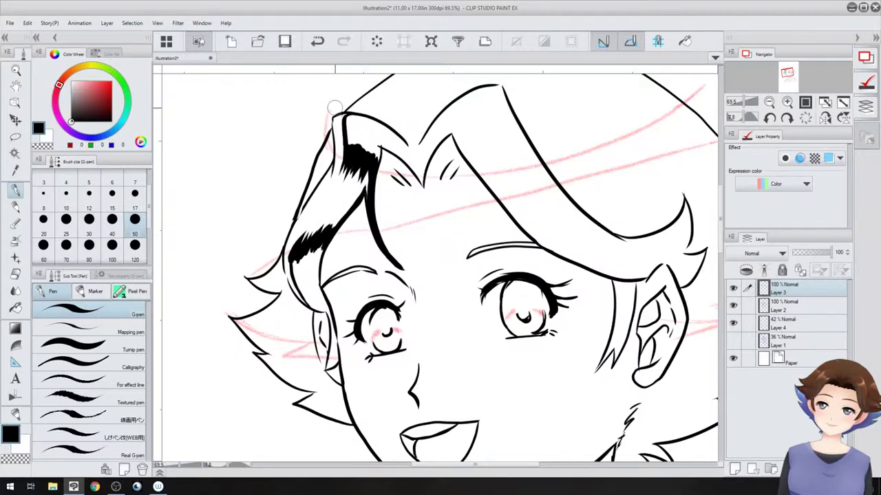
Add a cluster of short tapered black strokes between the two shadow bands on the far-side lock.
mouse_move(334, 108)
left_mouse_down()
mouse_move(241, 180)
mouse_move(269, 175)
left_mouse_up()
mouse_move(316, 231)
left_mouse_down()
mouse_move(316, 254)
mouse_move(318, 246)
left_mouse_up()
left_click_drag(326, 211, 323, 240)
left_click_drag(327, 219, 328, 234)
Mark the lower end of the far-side lock with a small black cross and fill the far ear's face-side edge with black.
double_click(445, 259)
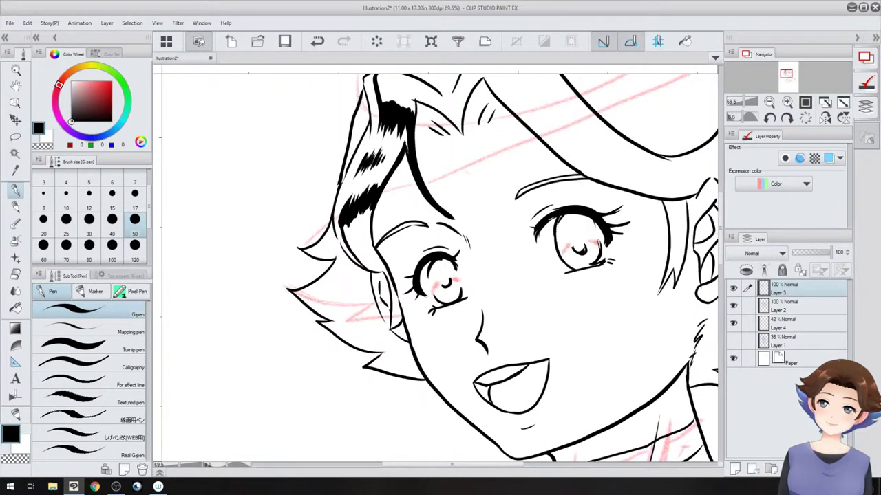
left_click_drag(444, 259, 419, 280)
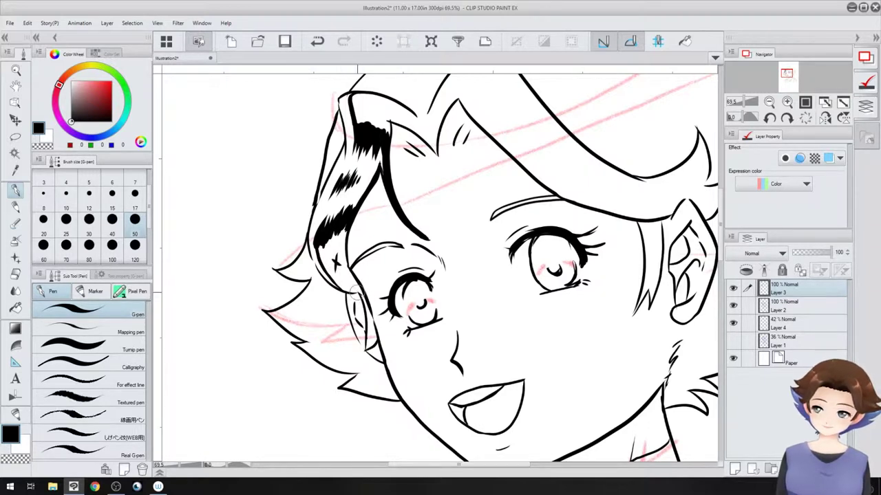
mouse_move(357, 294)
left_mouse_down()
mouse_move(372, 332)
mouse_move(366, 348)
left_mouse_up()
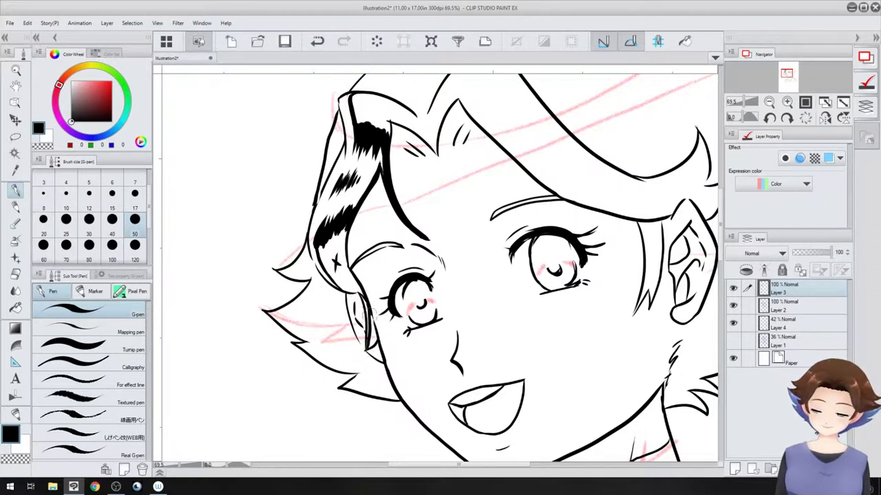
left_click_drag(369, 316, 369, 348)
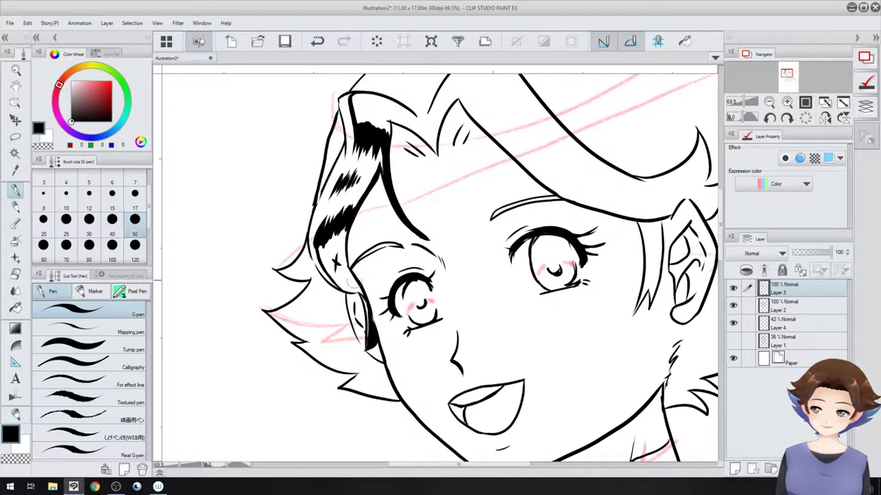
Ink tapered black strokes along the red guides inside the far-side hair spike behind the ear.
left_click_drag(364, 231, 437, 183)
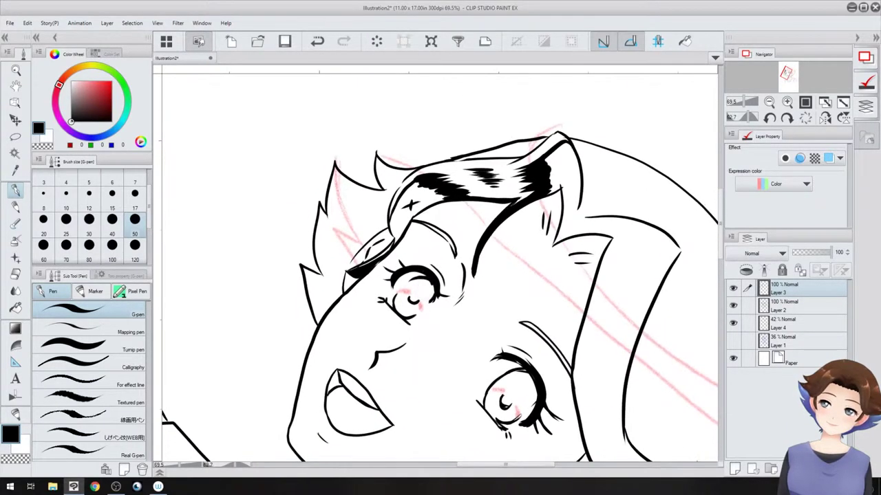
left_click_drag(335, 166, 346, 209)
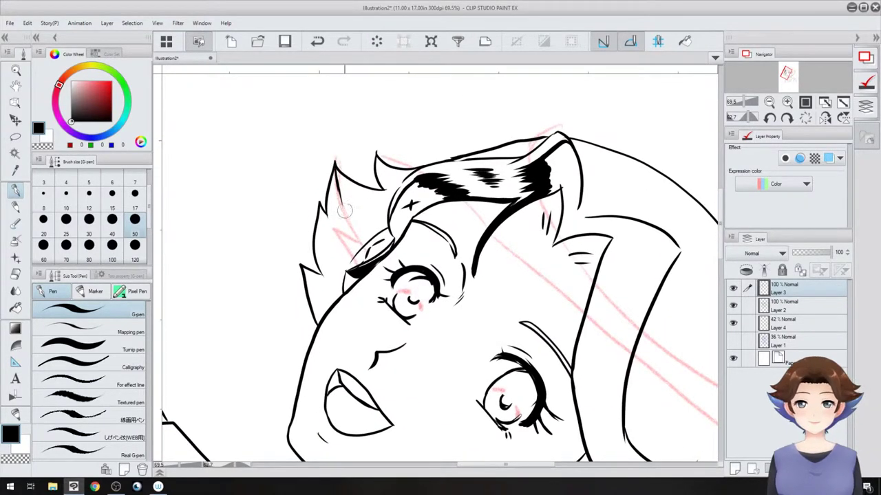
mouse_move(356, 241)
left_mouse_down()
mouse_move(334, 209)
mouse_move(354, 260)
left_mouse_up()
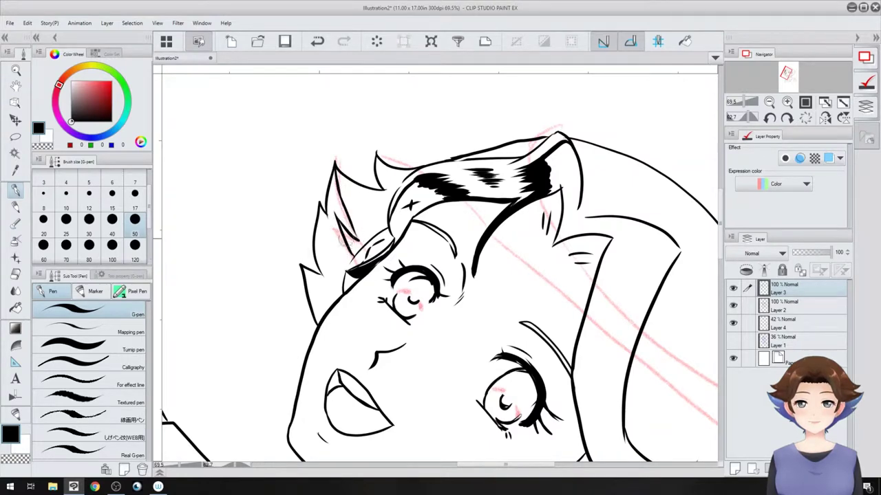
Draw a small spiky sun in the blank area beside the head, with an arrow pointing toward the face.
mouse_move(372, 193)
left_mouse_down()
mouse_move(332, 260)
mouse_move(450, 330)
mouse_move(483, 292)
left_mouse_up()
left_click_drag(202, 161, 233, 200)
mouse_move(226, 162)
left_mouse_down()
mouse_move(227, 193)
mouse_move(240, 190)
mouse_move(205, 220)
left_mouse_up()
mouse_move(184, 104)
left_mouse_down()
mouse_move(195, 142)
mouse_move(181, 94)
mouse_move(215, 91)
mouse_move(234, 125)
mouse_move(198, 159)
mouse_move(164, 140)
left_mouse_up()
left_click_drag(440, 276, 429, 216)
key("ctrl+minus")
key("ctrl+minus")
left_click_drag(482, 261, 420, 287)
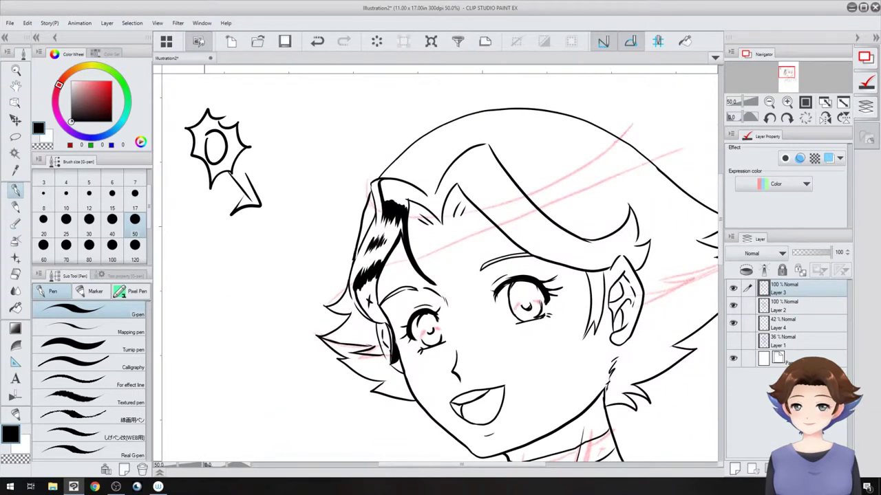
Mark the large hair spike behind the far ear with a small cross and fill the small spike above it with black.
scroll(440, 268, "up", 3)
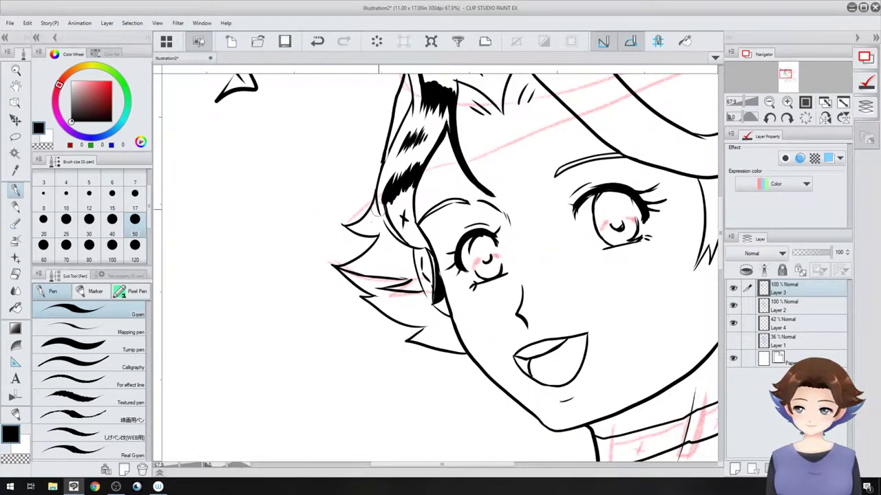
mouse_move(362, 227)
left_mouse_down()
mouse_move(378, 246)
mouse_move(359, 263)
mouse_move(373, 254)
mouse_move(362, 264)
mouse_move(389, 266)
left_mouse_up()
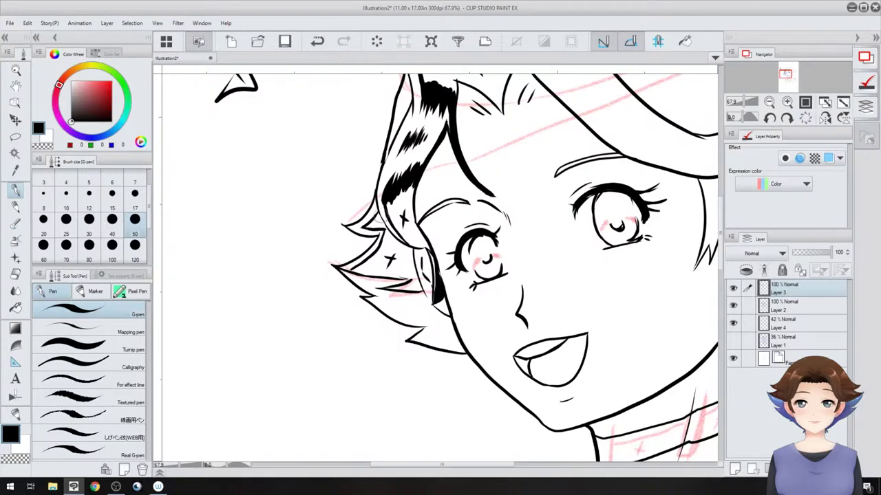
mouse_move(346, 229)
left_mouse_down()
mouse_move(373, 232)
mouse_move(342, 228)
left_mouse_up()
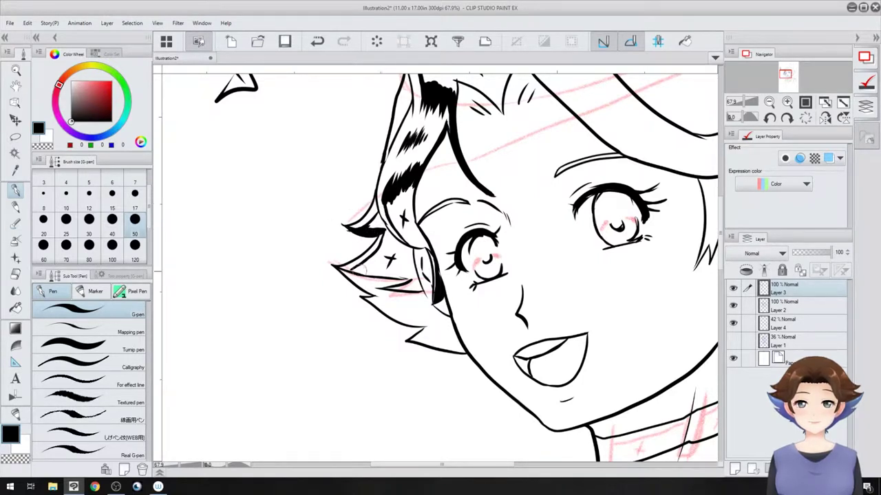
left_click_drag(338, 274, 245, 338)
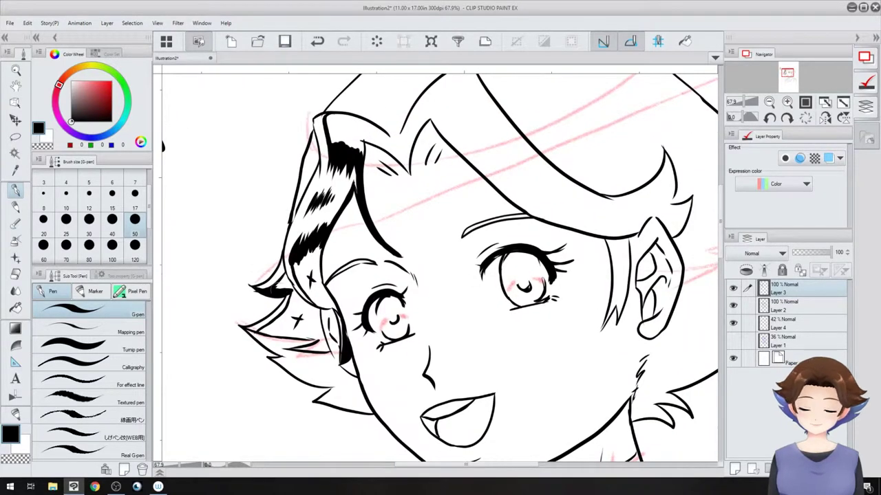
mouse_move(276, 286)
left_mouse_down()
mouse_move(284, 276)
mouse_move(285, 289)
left_mouse_up()
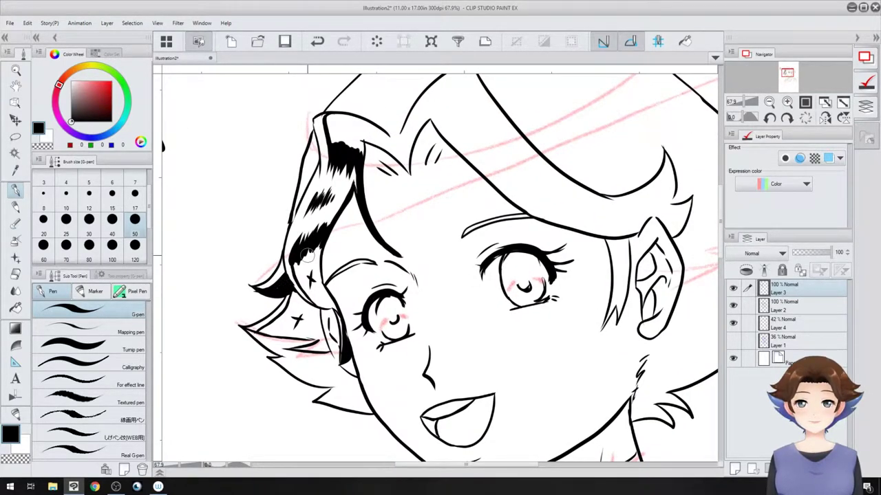
Fill the narrow sliver along the outer edge of the far-side lock with solid black.
left_click_drag(307, 256, 291, 282)
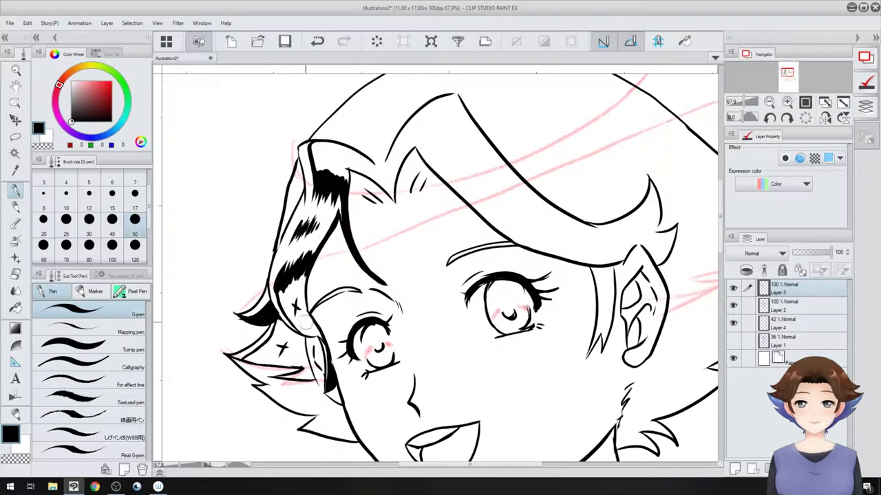
left_click_drag(306, 326, 306, 377)
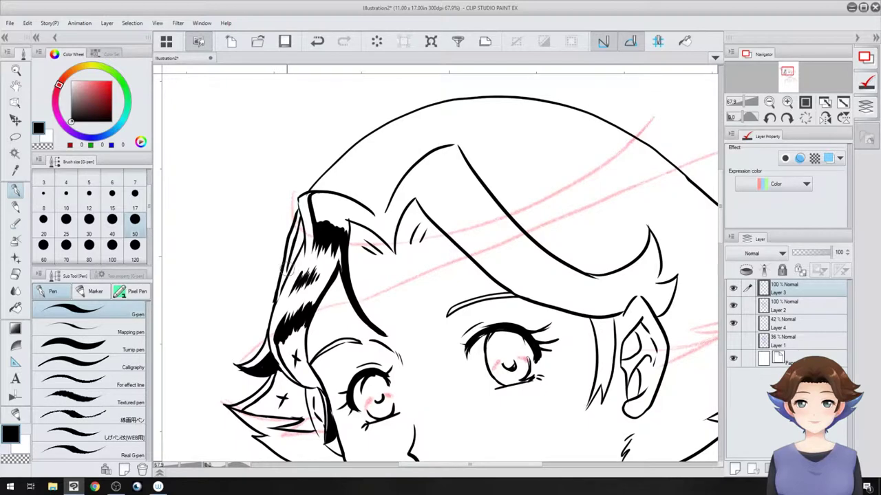
mouse_move(287, 272)
left_mouse_down()
mouse_move(297, 249)
mouse_move(289, 267)
mouse_move(296, 298)
mouse_move(309, 201)
mouse_move(208, 203)
mouse_move(239, 154)
left_mouse_up()
Ink a band of tapered black strokes across the large swept bang along the red guide nearer the crown.
left_click_drag(413, 240, 369, 255)
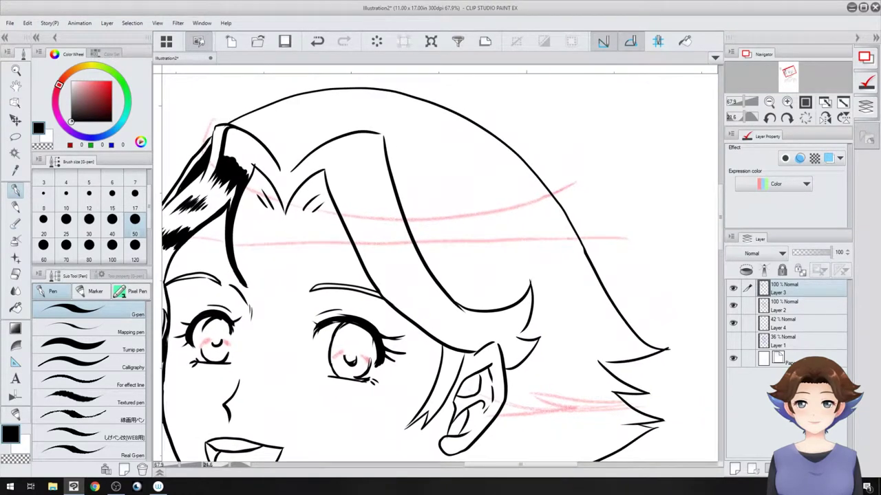
mouse_move(289, 198)
left_mouse_down()
mouse_move(311, 164)
mouse_move(339, 171)
mouse_move(361, 229)
left_mouse_up()
mouse_move(346, 193)
left_mouse_down()
mouse_move(366, 221)
mouse_move(357, 193)
mouse_move(374, 220)
mouse_move(370, 194)
mouse_move(387, 231)
mouse_move(375, 204)
mouse_move(388, 215)
mouse_move(384, 199)
mouse_move(395, 202)
mouse_move(390, 214)
mouse_move(396, 194)
left_mouse_up()
left_click_drag(395, 163, 410, 413)
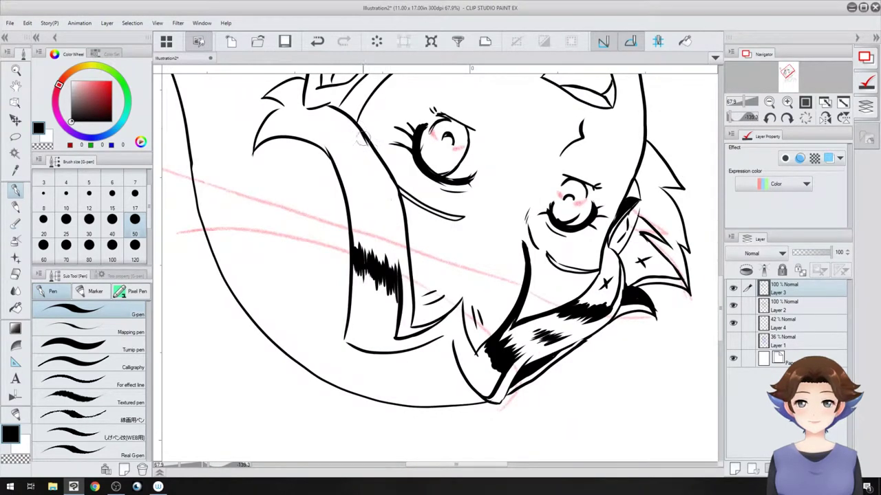
Ink a second tapered black band across the bang along the lower red guide and mark both ends of the bang with small crosses.
mouse_move(361, 132)
left_mouse_down()
mouse_move(390, 207)
mouse_move(396, 252)
left_mouse_up()
left_click_drag(395, 217, 397, 245)
left_click_drag(390, 202, 392, 241)
mouse_move(378, 191)
left_mouse_down()
mouse_move(383, 238)
mouse_move(382, 213)
left_mouse_up()
mouse_move(359, 175)
left_mouse_down()
mouse_move(362, 227)
mouse_move(371, 220)
mouse_move(374, 230)
left_mouse_up()
left_click_drag(372, 196, 376, 238)
left_click_drag(379, 197, 379, 225)
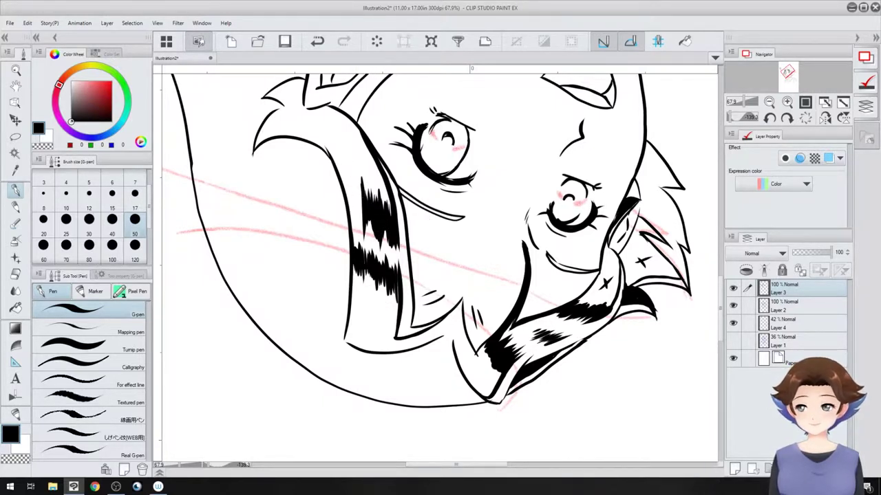
left_click_drag(367, 212, 369, 239)
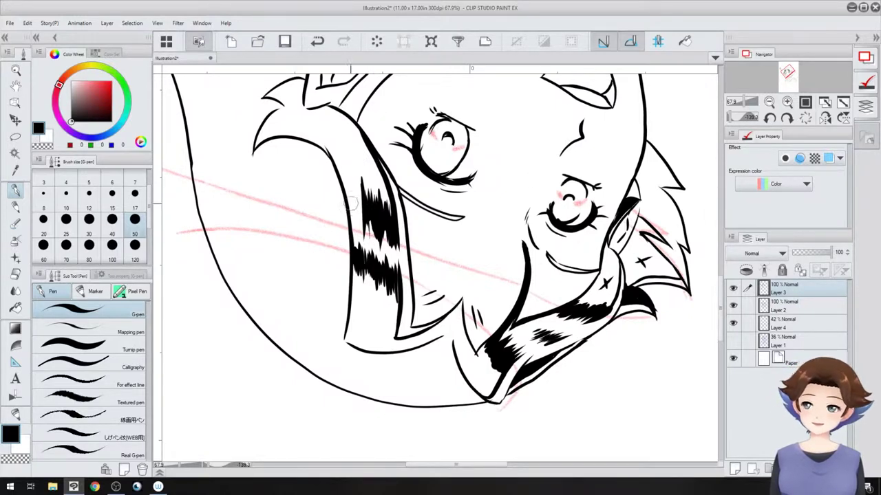
mouse_move(362, 184)
left_mouse_down()
mouse_move(353, 227)
mouse_move(348, 195)
mouse_move(345, 230)
mouse_move(347, 216)
left_mouse_up()
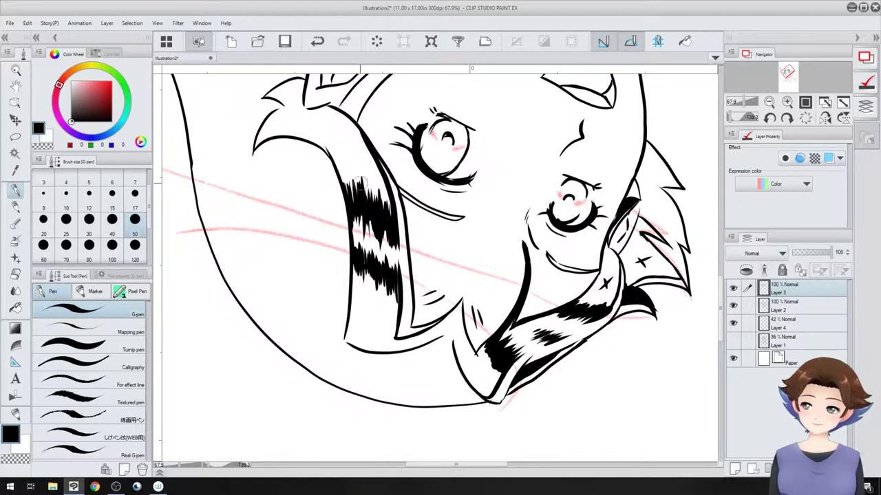
left_click_drag(375, 167, 357, 375)
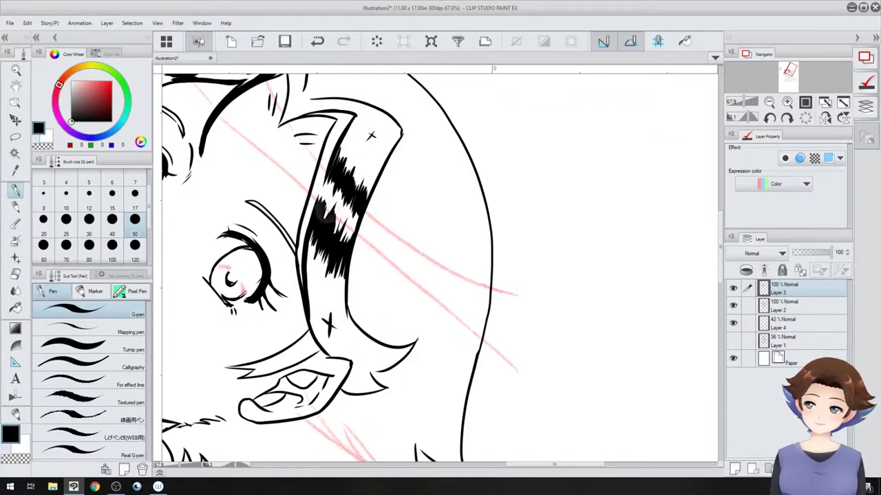
Draw a parallel black shadow line along the back edge of the large bang, from its upper corner to the curled tip.
left_click_drag(324, 212, 346, 293)
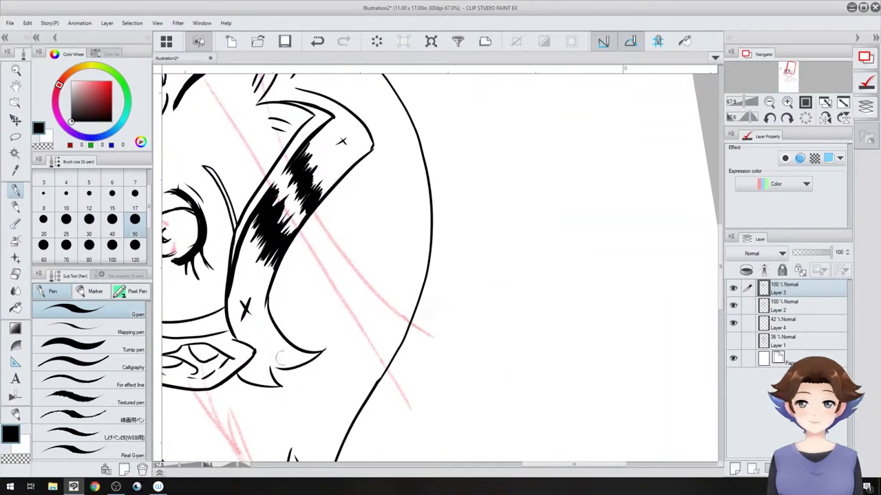
left_click_drag(374, 150, 338, 197)
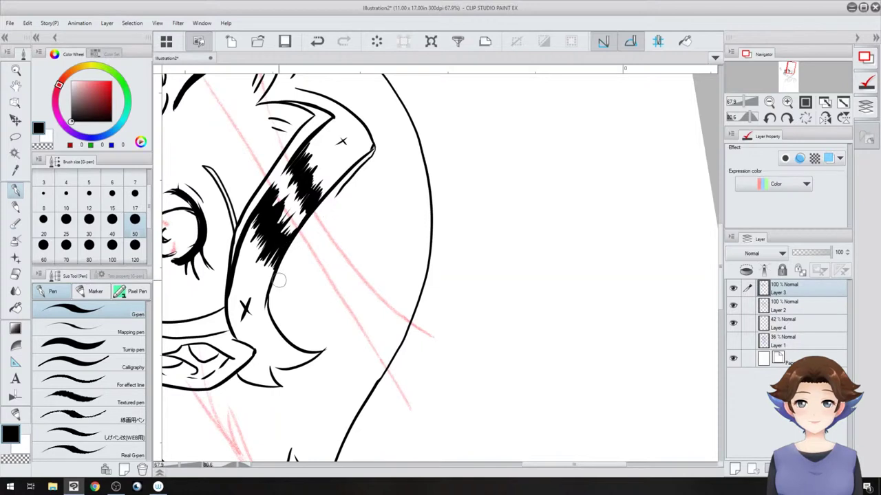
left_click_drag(279, 278, 356, 169)
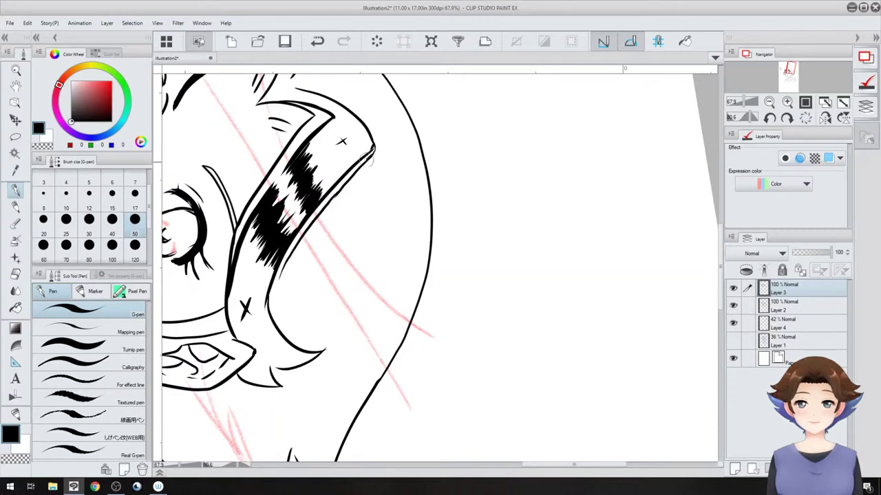
mouse_move(322, 210)
left_mouse_down()
mouse_move(283, 274)
mouse_move(279, 314)
mouse_move(317, 344)
left_mouse_up()
mouse_move(273, 301)
left_mouse_down()
mouse_move(289, 332)
mouse_move(320, 345)
left_mouse_up()
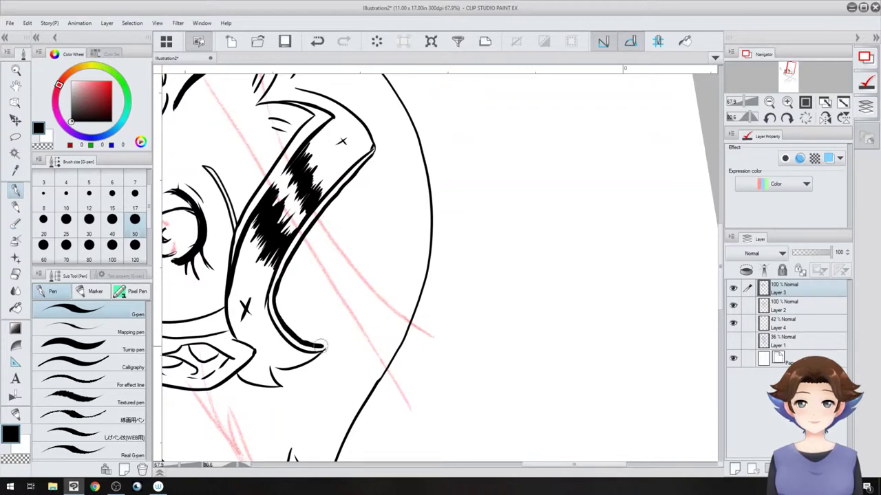
Continue the parallel shadow line around the bang's curled tip and the smaller tip beside the near ear.
left_click_drag(321, 308, 441, 144)
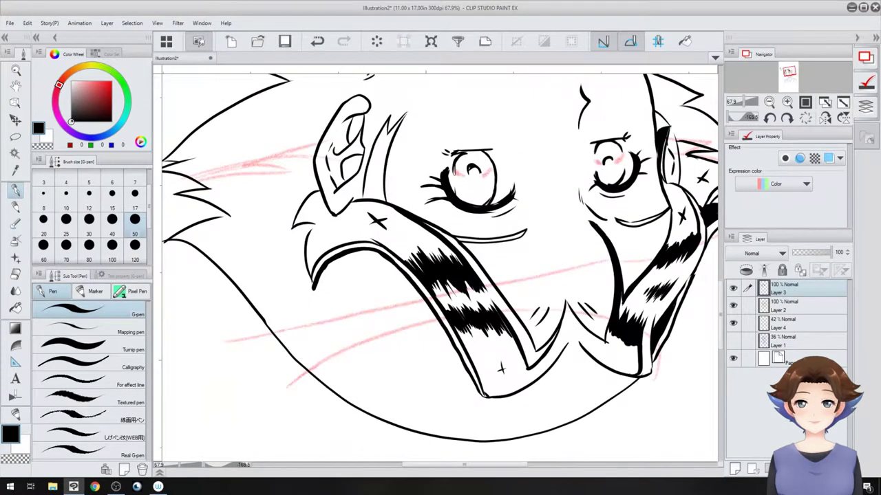
left_click_drag(297, 241, 302, 286)
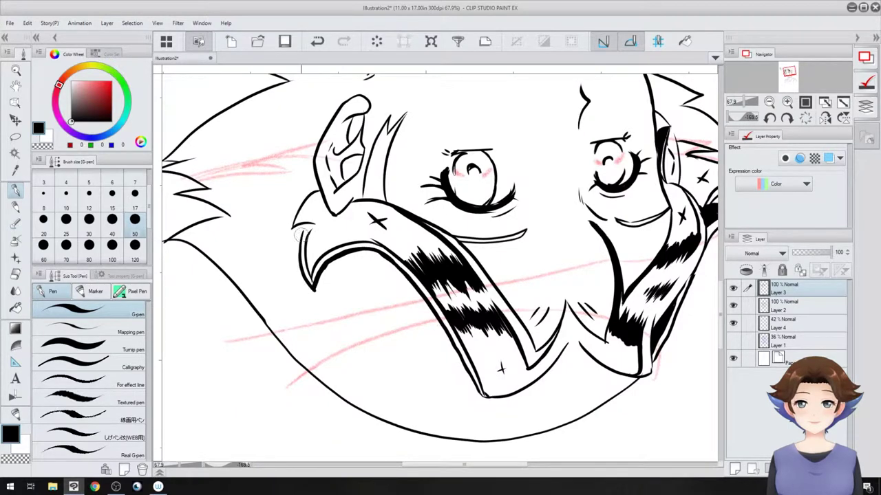
left_click_drag(301, 233, 311, 289)
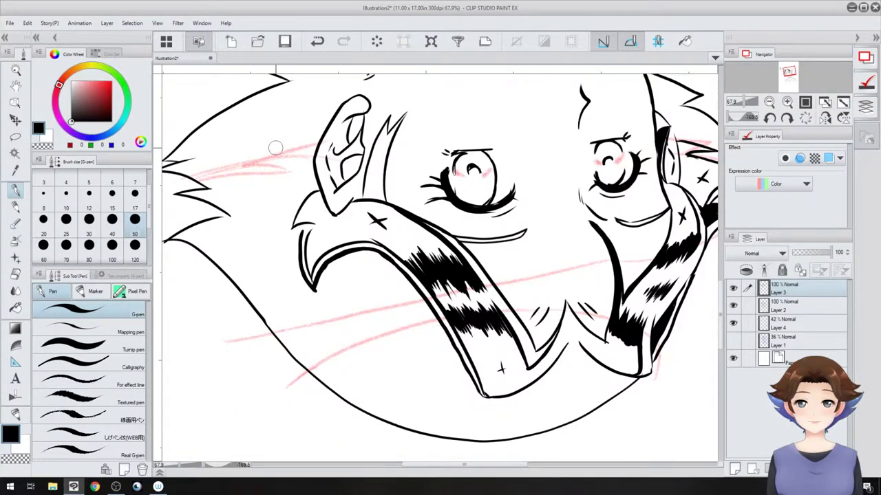
left_click_drag(275, 148, 240, 245)
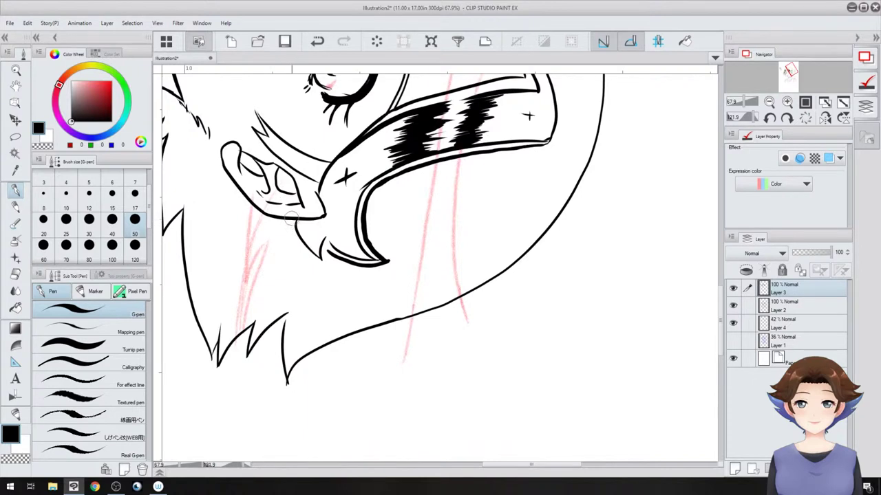
mouse_move(292, 219)
left_mouse_down()
mouse_move(286, 231)
mouse_move(326, 270)
left_mouse_up()
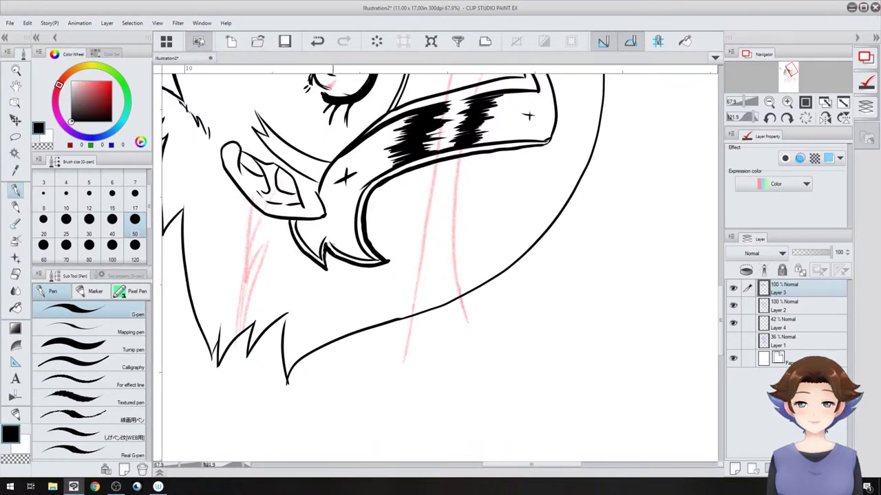
Close the corner between the two curled tips and thicken the shadow line along the bang's back edge.
left_click_drag(368, 228, 356, 295)
scroll(355, 295, "up", 2)
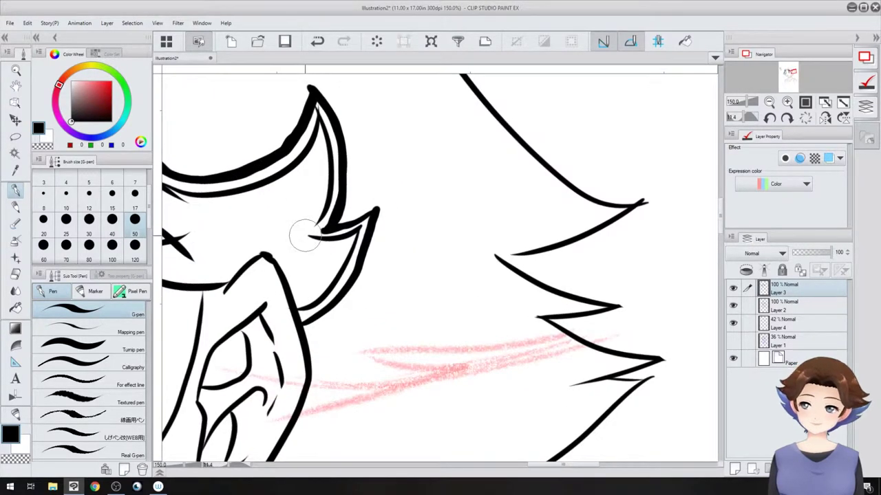
left_click_drag(325, 212, 308, 236)
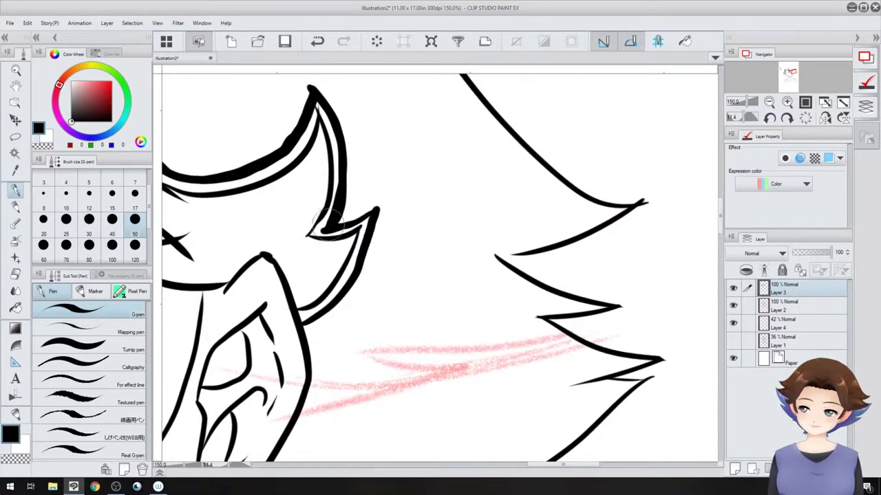
left_click_drag(370, 234, 313, 320)
mouse_move(292, 250)
left_mouse_down()
mouse_move(293, 195)
mouse_move(213, 258)
left_mouse_up()
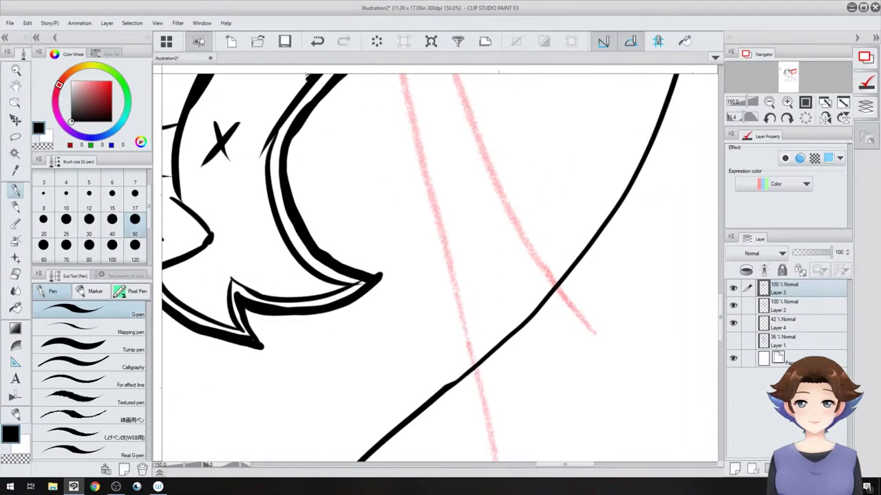
mouse_move(282, 157)
left_mouse_down()
mouse_move(274, 185)
mouse_move(296, 248)
mouse_move(364, 269)
mouse_move(324, 415)
left_mouse_up()
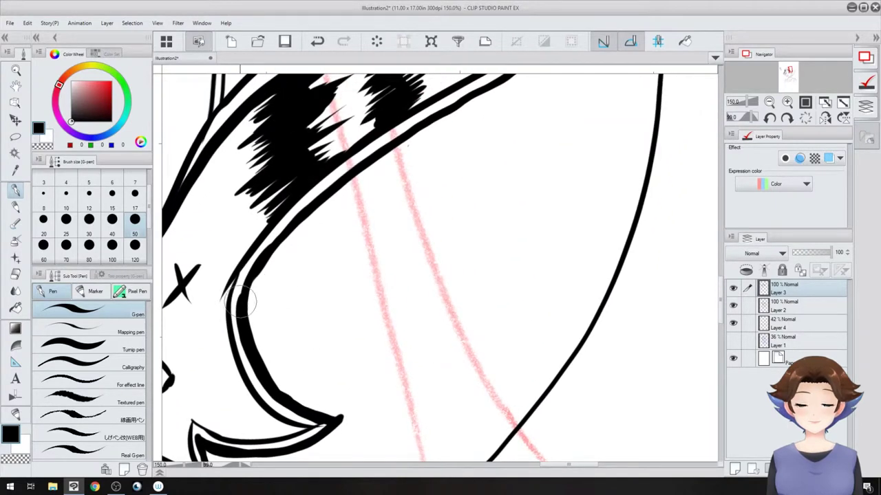
mouse_move(240, 297)
left_mouse_down()
mouse_move(295, 217)
mouse_move(460, 93)
mouse_move(448, 107)
left_mouse_up()
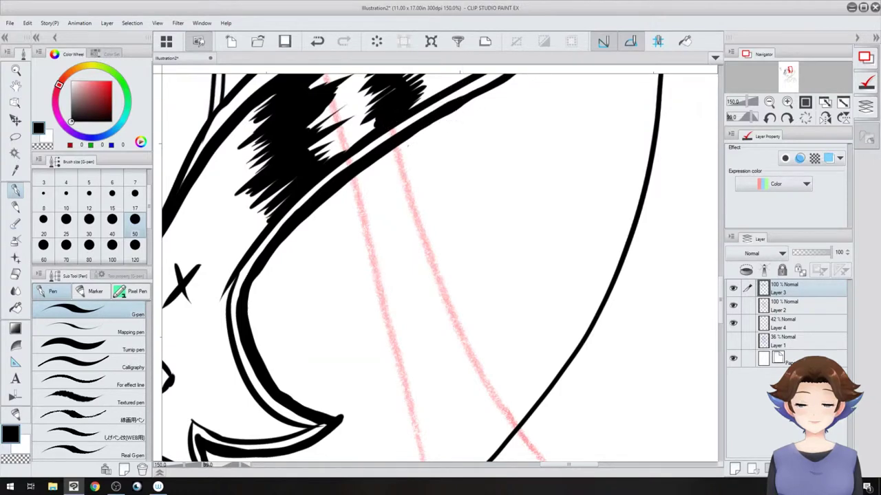
left_click_drag(478, 211, 337, 346)
left_click_drag(304, 241, 435, 165)
Start a band of tapered black strokes on the hair behind the bang, following the upper red guide.
scroll(387, 227, "down", 3)
left_click_drag(335, 309, 433, 337)
scroll(258, 347, "up", 3)
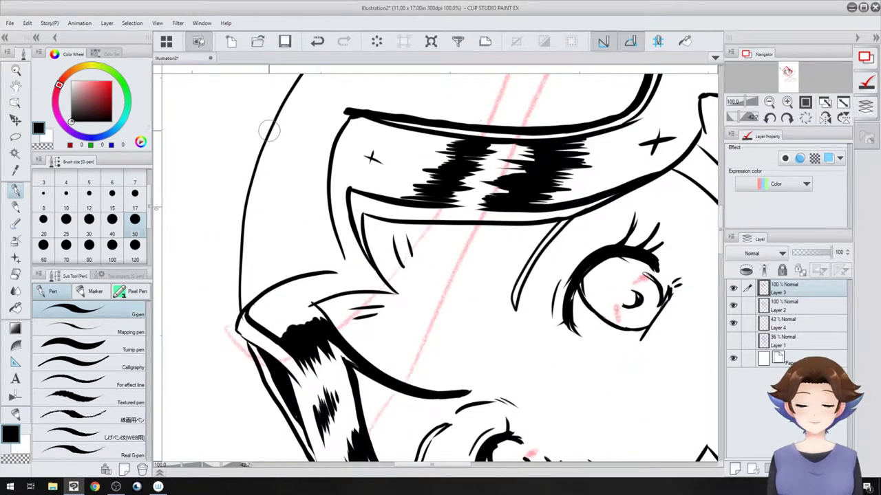
mouse_move(265, 148)
left_mouse_down()
mouse_move(249, 292)
mouse_move(273, 131)
left_mouse_up()
left_click_drag(296, 240, 304, 256)
mouse_move(307, 228)
left_mouse_down()
mouse_move(295, 271)
mouse_move(371, 138)
left_mouse_up()
left_click_drag(564, 276, 280, 314)
left_click_drag(564, 227, 571, 276)
left_click_drag(482, 282, 452, 277)
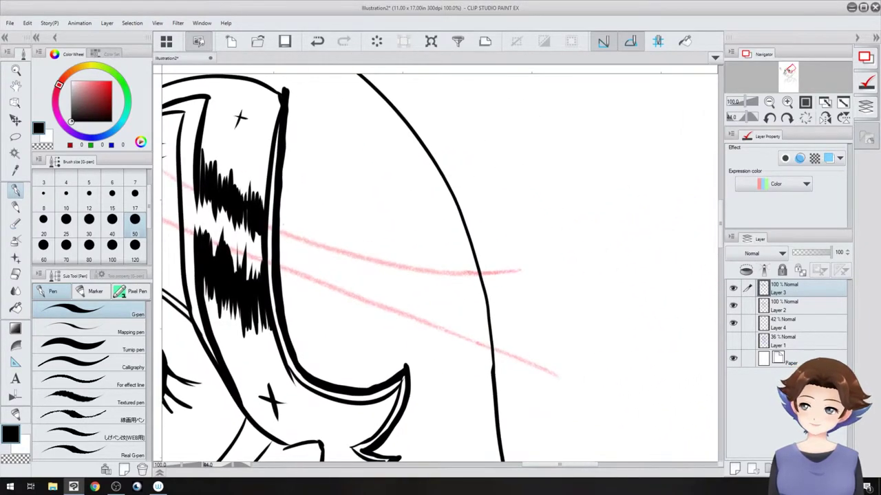
mouse_move(283, 202)
left_mouse_down()
mouse_move(282, 237)
mouse_move(296, 246)
left_mouse_up()
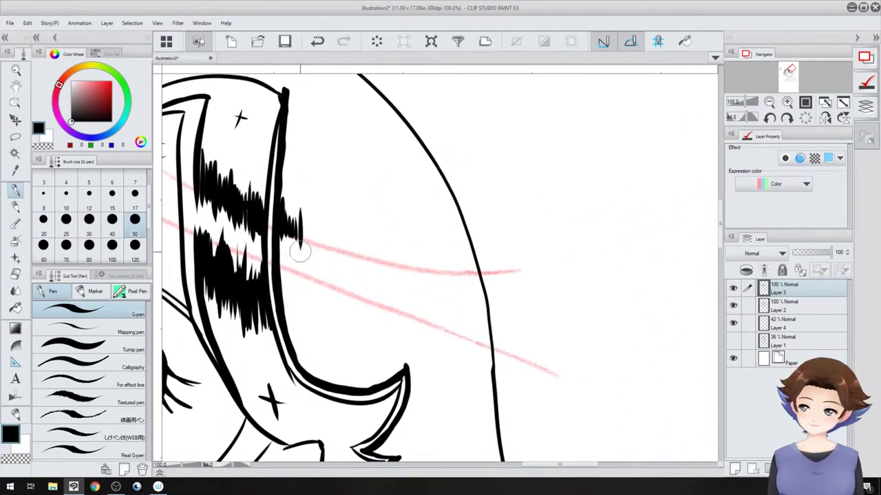
mouse_move(304, 215)
left_mouse_down()
mouse_move(306, 248)
mouse_move(341, 268)
left_mouse_up()
mouse_move(347, 235)
left_mouse_down()
mouse_move(349, 270)
mouse_move(379, 282)
left_mouse_up()
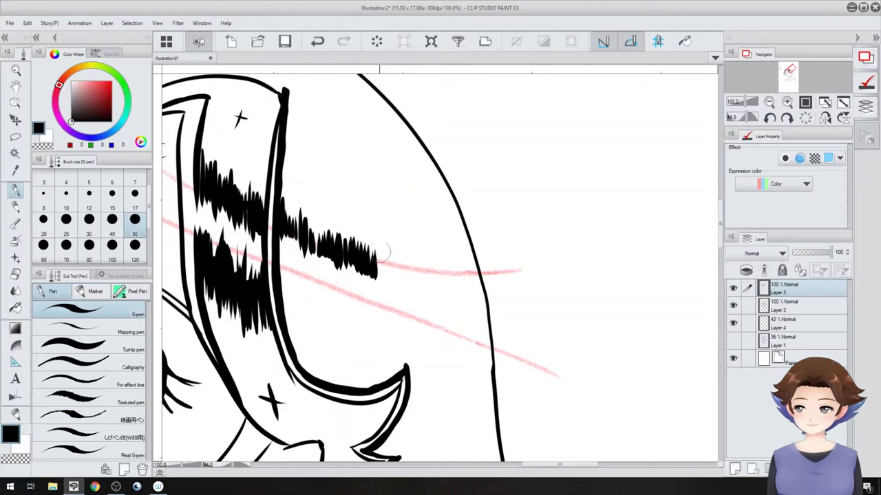
Extend the upper black band to the back outline of the head, with taller strokes at its outer end.
mouse_move(380, 249)
left_mouse_down()
mouse_move(382, 277)
mouse_move(406, 282)
left_mouse_up()
mouse_move(409, 249)
left_mouse_down()
mouse_move(411, 283)
mouse_move(426, 284)
left_mouse_up()
mouse_move(428, 255)
left_mouse_down()
mouse_move(430, 286)
mouse_move(440, 289)
left_mouse_up()
mouse_move(443, 261)
left_mouse_down()
mouse_move(445, 288)
mouse_move(465, 295)
left_mouse_up()
left_click_drag(468, 258, 471, 293)
mouse_move(454, 238)
left_mouse_down()
mouse_move(470, 290)
mouse_move(486, 297)
mouse_move(449, 288)
left_mouse_up()
left_click_drag(425, 255, 433, 289)
left_click_drag(441, 273, 449, 293)
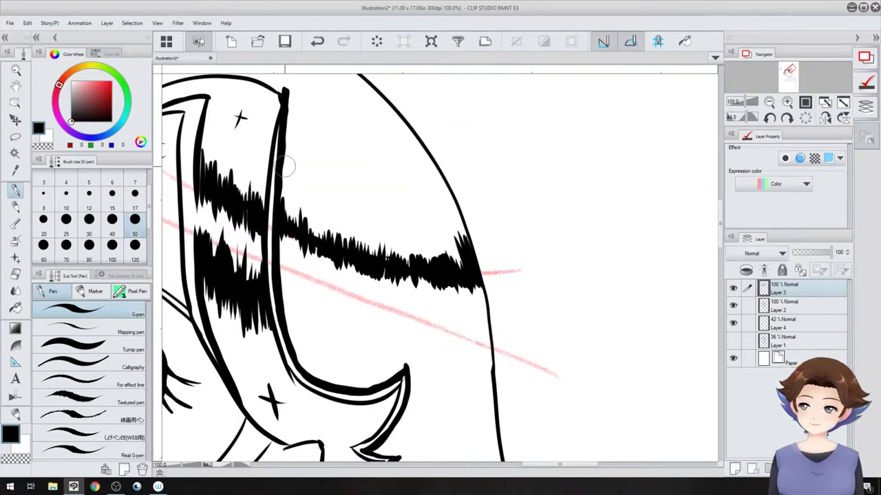
Ink a second band of tapered black strokes along the lower red guide, from the bang to the back of the head.
left_click_drag(286, 166, 336, 155)
mouse_move(444, 180)
left_mouse_down()
mouse_move(436, 196)
mouse_move(491, 191)
mouse_move(432, 297)
mouse_move(395, 273)
left_mouse_up()
mouse_move(234, 88)
left_mouse_down()
mouse_move(237, 129)
mouse_move(268, 146)
left_mouse_up()
left_click_drag(261, 106, 284, 160)
mouse_move(305, 97)
left_mouse_down()
mouse_move(385, 84)
mouse_move(460, 269)
left_mouse_up()
mouse_move(290, 187)
left_mouse_down()
mouse_move(297, 215)
mouse_move(322, 220)
left_mouse_up()
mouse_move(328, 208)
left_mouse_down()
mouse_move(357, 221)
mouse_move(356, 195)
mouse_move(379, 194)
mouse_move(361, 194)
mouse_move(368, 216)
mouse_move(387, 219)
mouse_move(384, 189)
mouse_move(398, 216)
mouse_move(408, 204)
mouse_move(403, 190)
mouse_move(425, 226)
mouse_move(420, 186)
mouse_move(453, 224)
mouse_move(445, 186)
mouse_move(473, 232)
left_mouse_up()
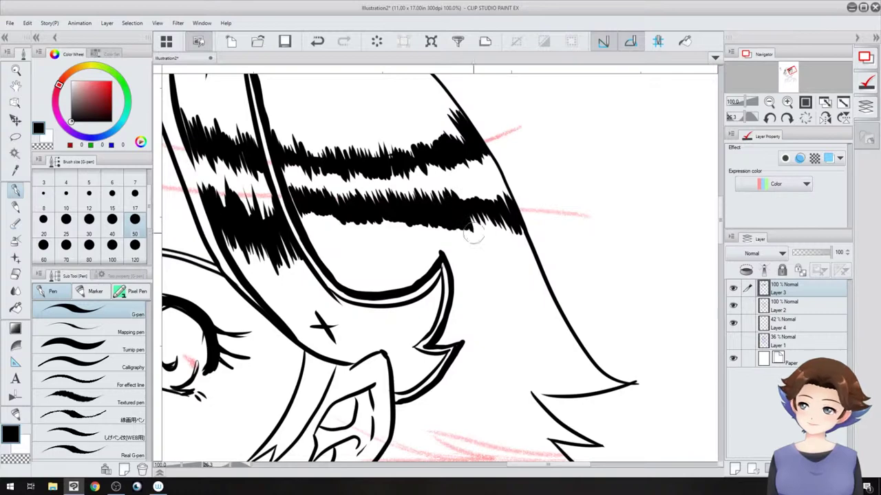
Join the two black bands behind the bang with spaced tapered strokes across the white gap between them.
mouse_move(467, 202)
left_mouse_down()
mouse_move(458, 186)
mouse_move(432, 251)
left_mouse_up()
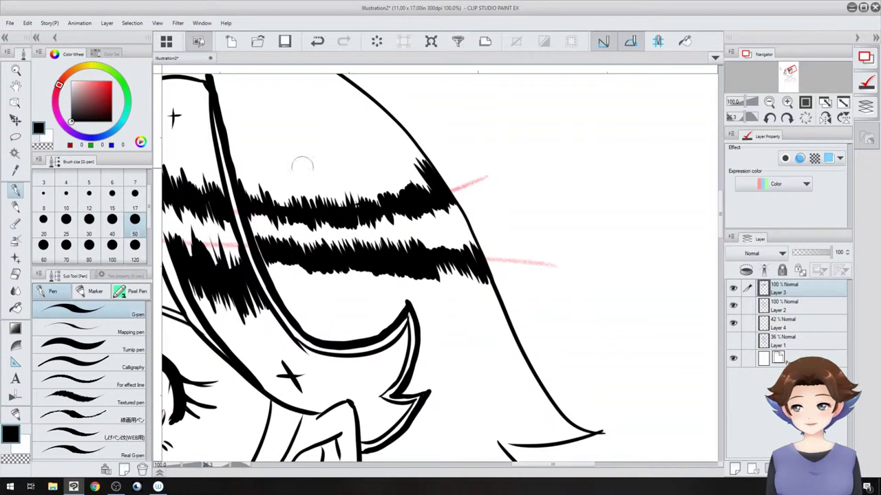
mouse_move(267, 205)
left_mouse_down()
mouse_move(288, 265)
mouse_move(276, 236)
mouse_move(322, 268)
left_mouse_up()
left_click_drag(296, 199, 310, 244)
left_click_drag(310, 213, 327, 278)
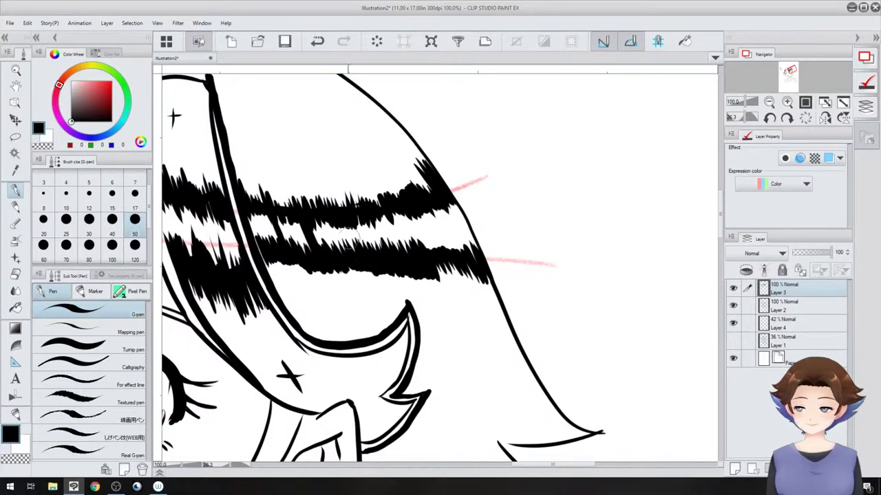
mouse_move(344, 244)
left_mouse_down()
mouse_move(335, 210)
mouse_move(360, 258)
left_mouse_up()
left_click_drag(378, 202, 396, 249)
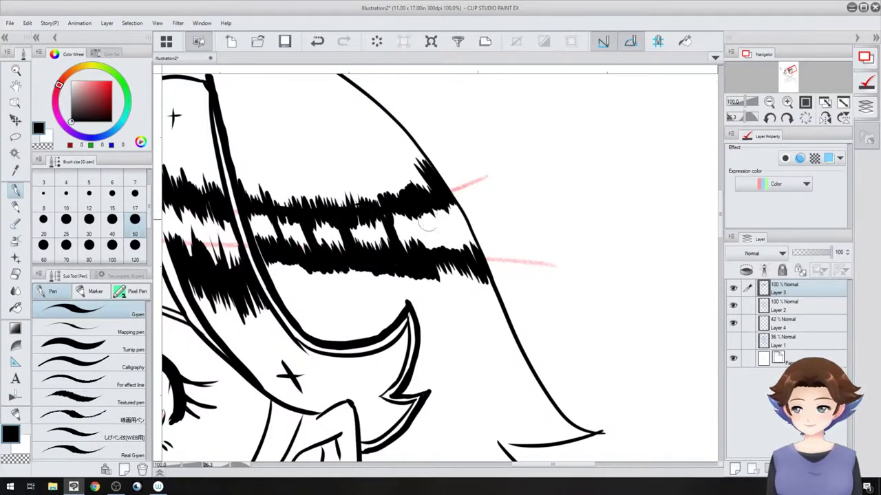
mouse_move(411, 198)
left_mouse_down()
mouse_move(433, 248)
mouse_move(444, 249)
left_mouse_up()
left_click_drag(440, 190, 456, 252)
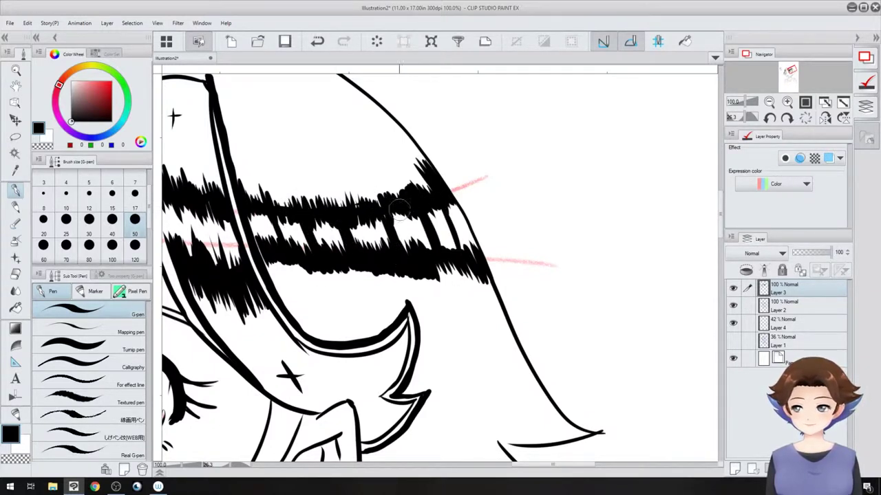
Add thinner black strokes between the connecting strokes, from the back outline of the head to the bang's edge.
left_click_drag(400, 203, 423, 267)
left_click_drag(421, 200, 441, 257)
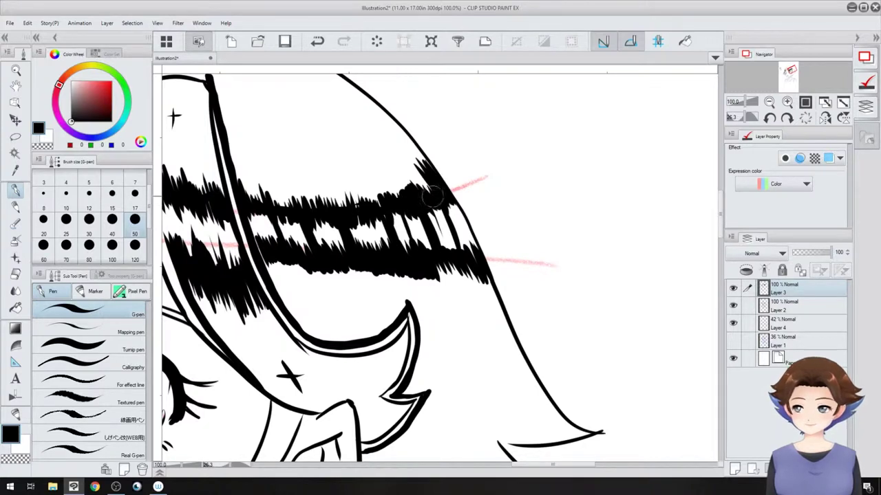
mouse_move(455, 205)
left_mouse_down()
mouse_move(471, 253)
mouse_move(464, 231)
left_mouse_up()
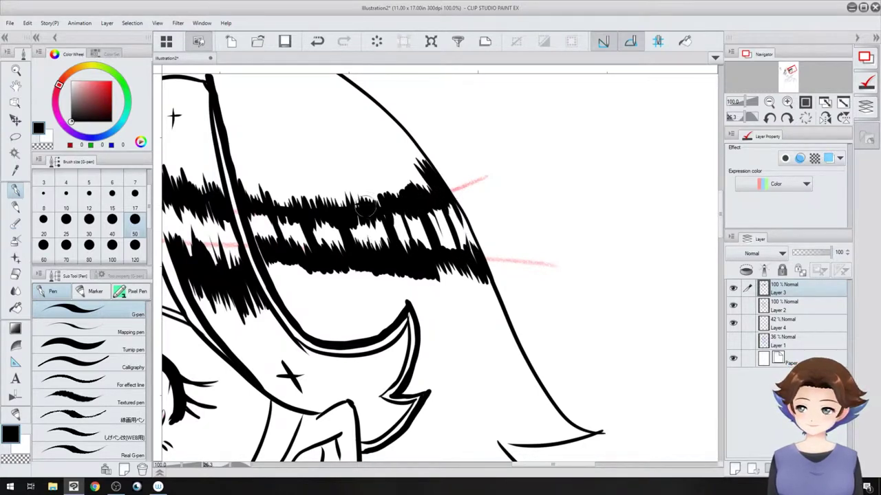
mouse_move(323, 207)
left_mouse_down()
mouse_move(339, 238)
mouse_move(315, 226)
mouse_move(299, 237)
mouse_move(302, 266)
left_mouse_up()
mouse_move(259, 200)
left_mouse_down()
mouse_move(252, 234)
mouse_move(268, 238)
left_mouse_up()
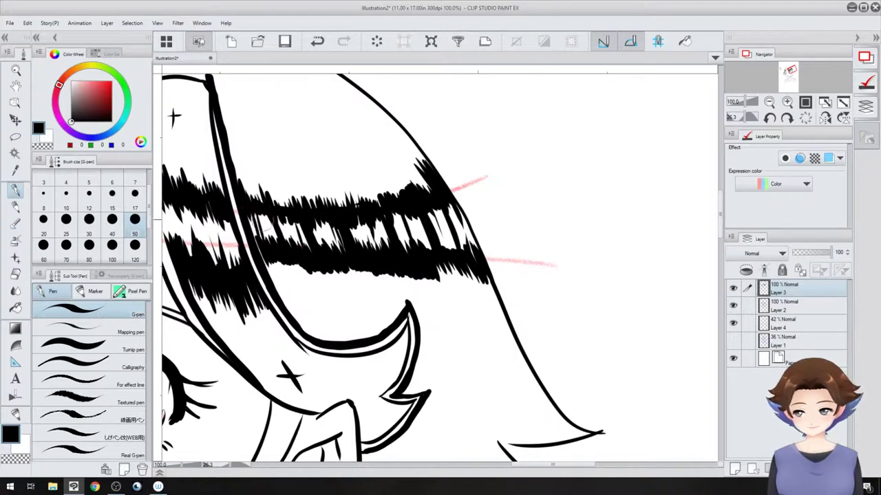
left_click_drag(245, 202, 256, 237)
mouse_move(252, 217)
left_mouse_down()
mouse_move(272, 260)
mouse_move(289, 245)
left_mouse_up()
mouse_move(415, 228)
left_mouse_down()
mouse_move(438, 245)
mouse_move(426, 247)
left_mouse_up()
Ink the shadow boundary inside the back hair outline and spiky tips to the ear along the red guide, and mark the area with an X.
left_click_drag(375, 167, 706, 172)
scroll(440, 268, "down", 5)
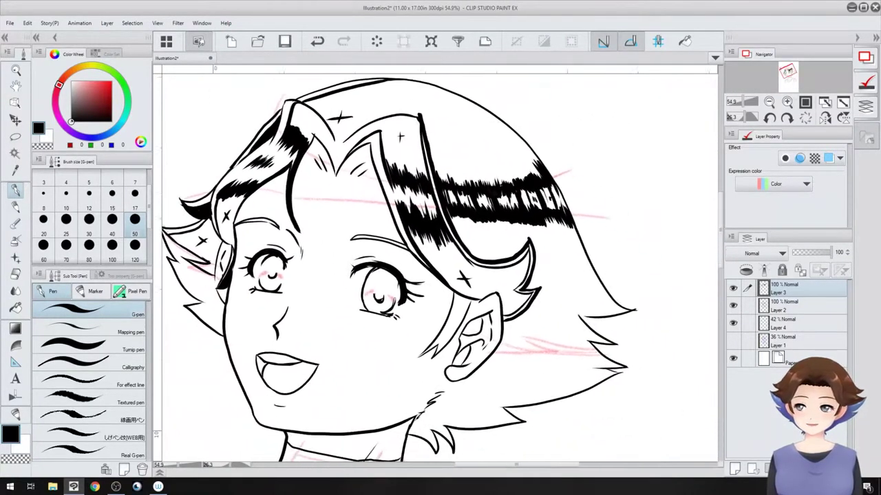
left_click_drag(592, 267, 314, 183)
left_click_drag(481, 275, 405, 229)
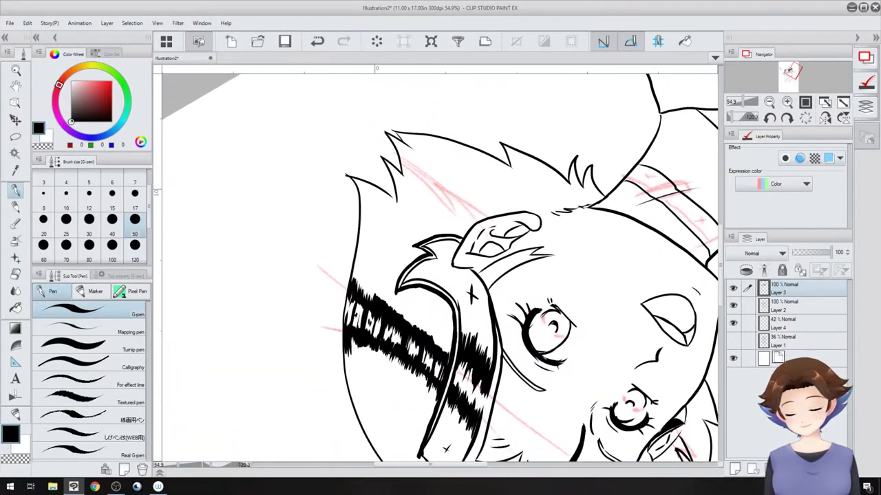
scroll(440, 268, "up", 2)
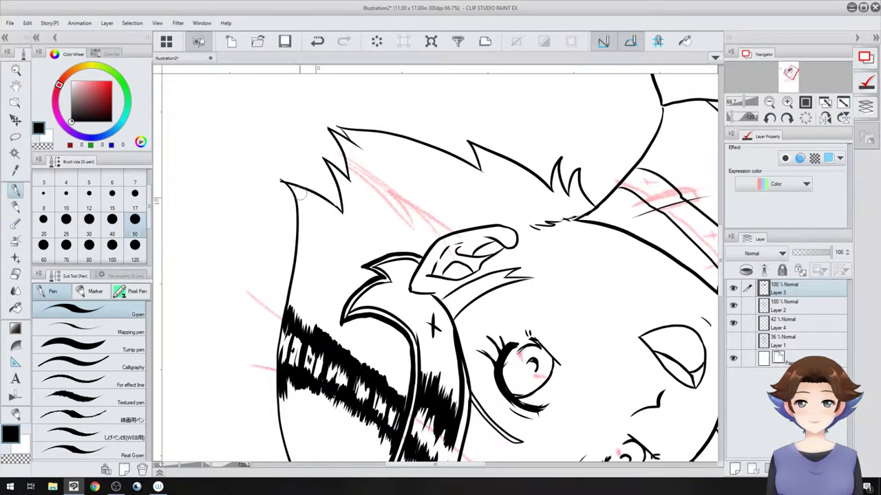
mouse_move(302, 199)
left_mouse_down()
mouse_move(301, 263)
mouse_move(284, 315)
left_mouse_up()
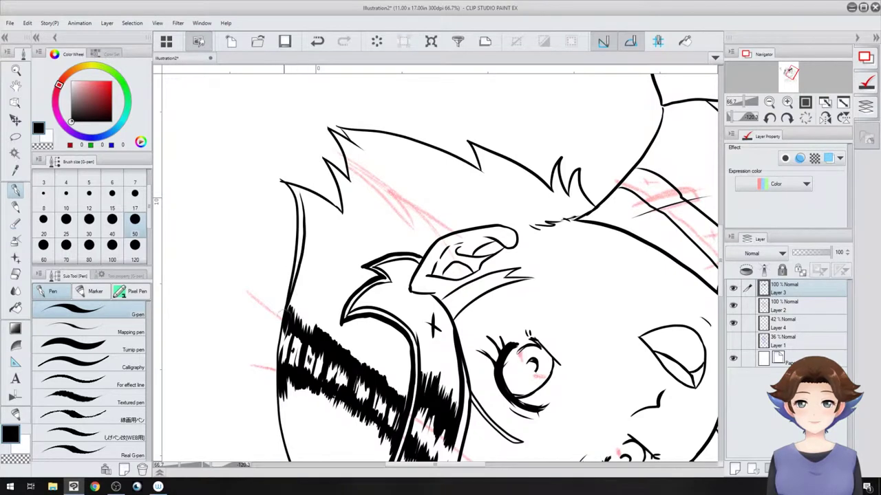
mouse_move(308, 199)
left_mouse_down()
mouse_move(344, 228)
mouse_move(351, 207)
mouse_move(341, 182)
mouse_move(353, 194)
mouse_move(342, 148)
mouse_move(405, 220)
mouse_move(387, 180)
mouse_move(434, 239)
left_mouse_up()
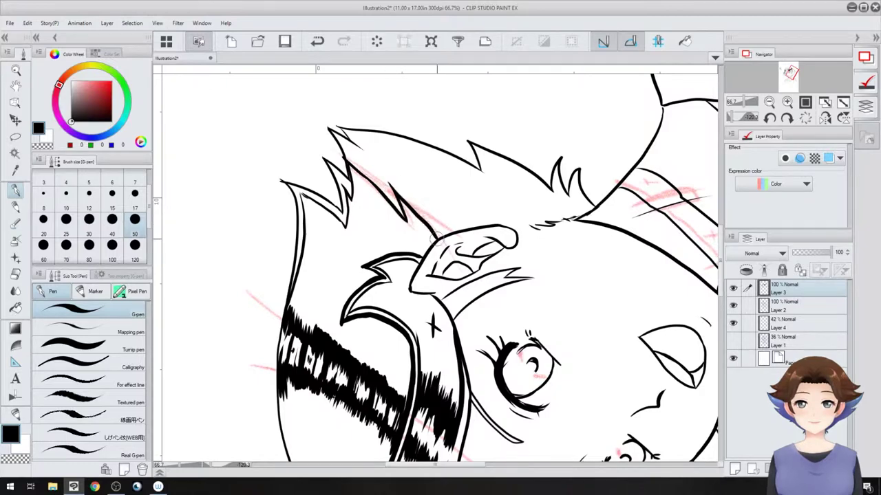
mouse_move(354, 247)
left_mouse_down()
mouse_move(372, 247)
mouse_move(360, 260)
mouse_move(393, 177)
mouse_move(502, 180)
left_mouse_up()
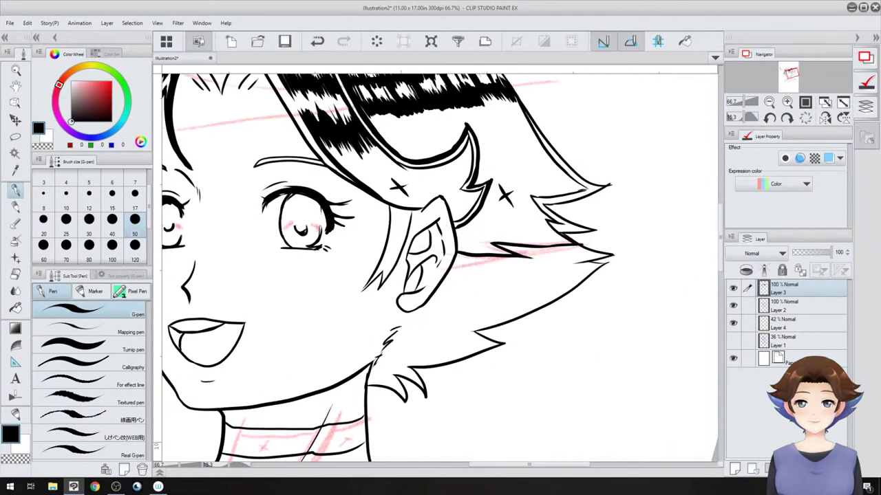
Thicken the sideburn's edge beside the ear and ink tapered black shadows at its root and tips.
scroll(418, 245, "down", 2)
left_click_drag(426, 255, 450, 275)
scroll(457, 281, "up", 2)
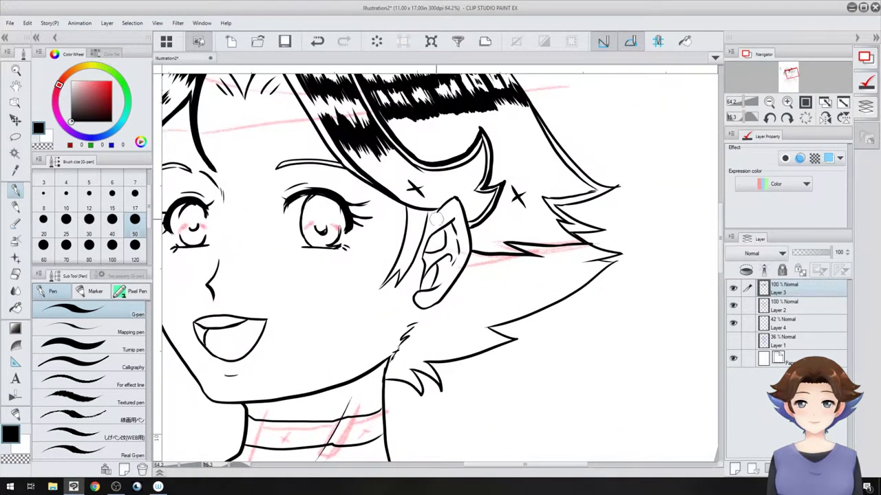
left_click_drag(433, 211, 397, 282)
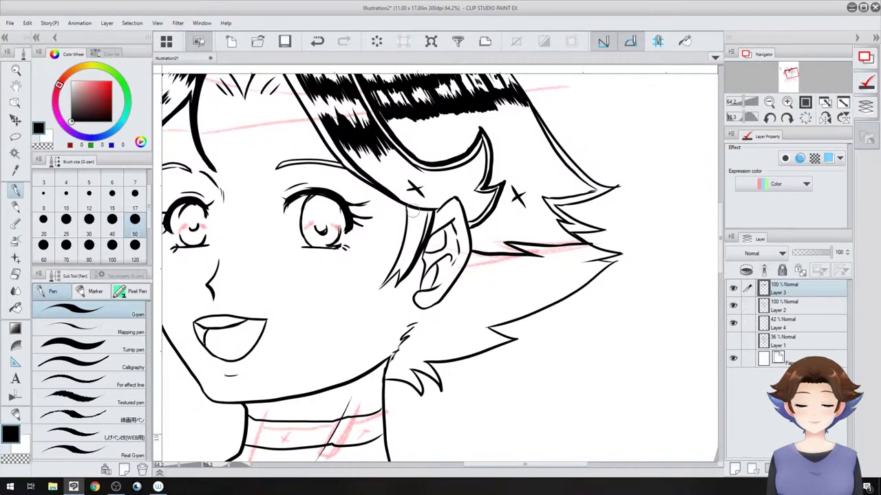
mouse_move(411, 208)
left_mouse_down()
mouse_move(409, 238)
mouse_move(421, 230)
mouse_move(414, 219)
mouse_move(431, 210)
mouse_move(384, 283)
mouse_move(413, 247)
mouse_move(405, 262)
left_mouse_up()
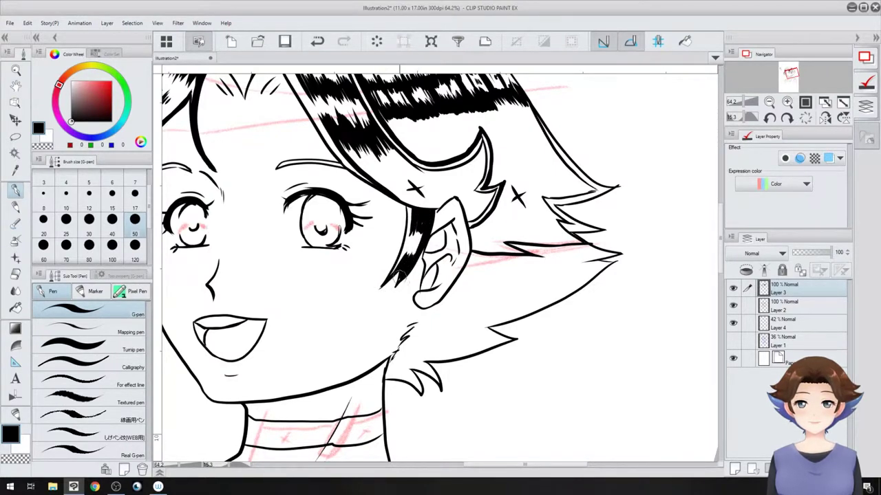
mouse_move(428, 206)
left_mouse_down()
mouse_move(420, 229)
mouse_move(419, 217)
mouse_move(375, 293)
left_mouse_up()
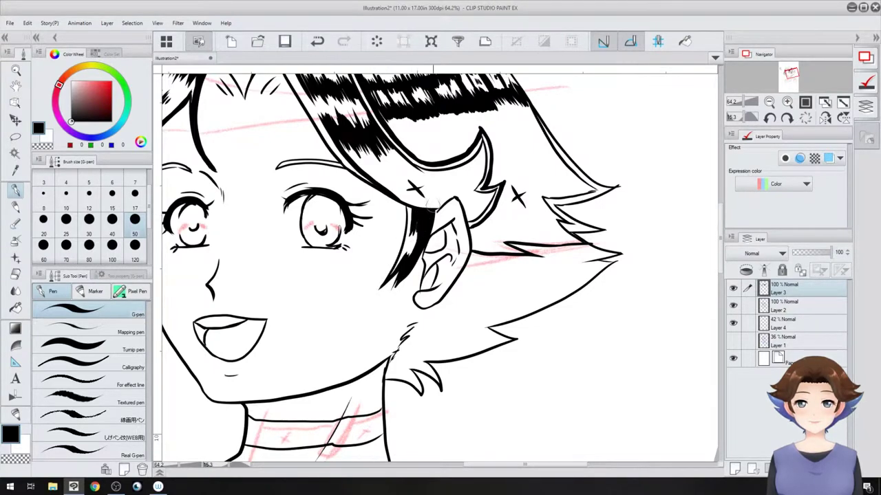
Hide Layer 4 with the red shadow guides.
scroll(444, 255, "down", 10)
scroll(455, 344, "up", 5)
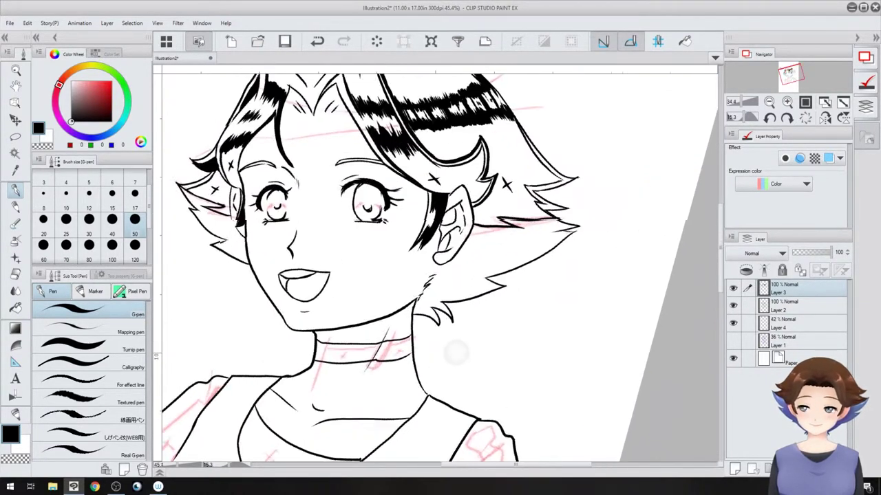
scroll(456, 353, "up", 1)
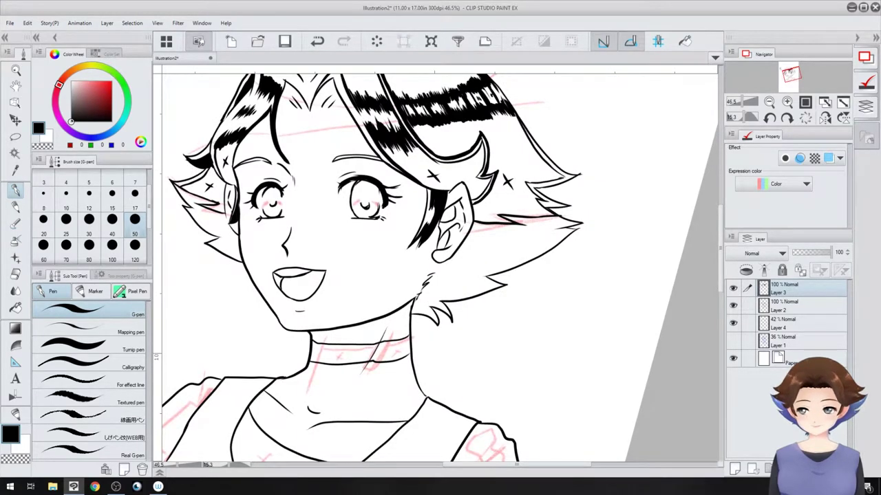
left_click_drag(316, 201, 542, 318)
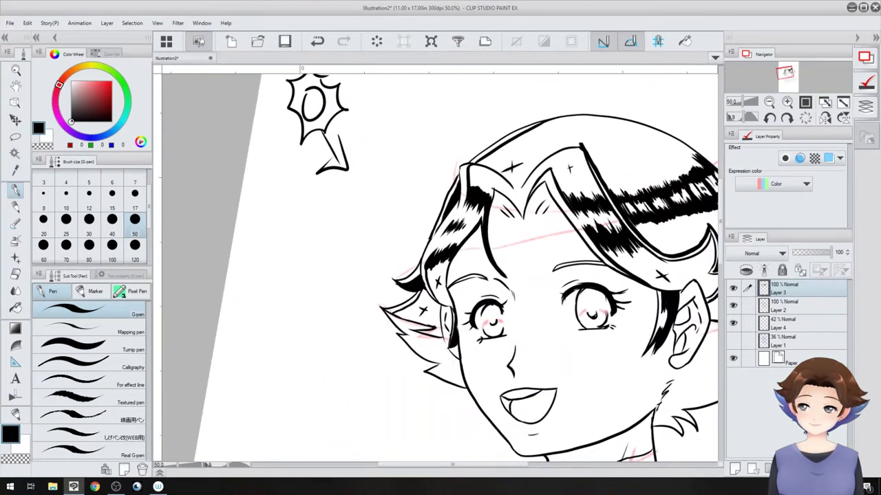
left_click_drag(593, 309, 474, 393)
left_click_drag(474, 392, 422, 275)
left_click(733, 323)
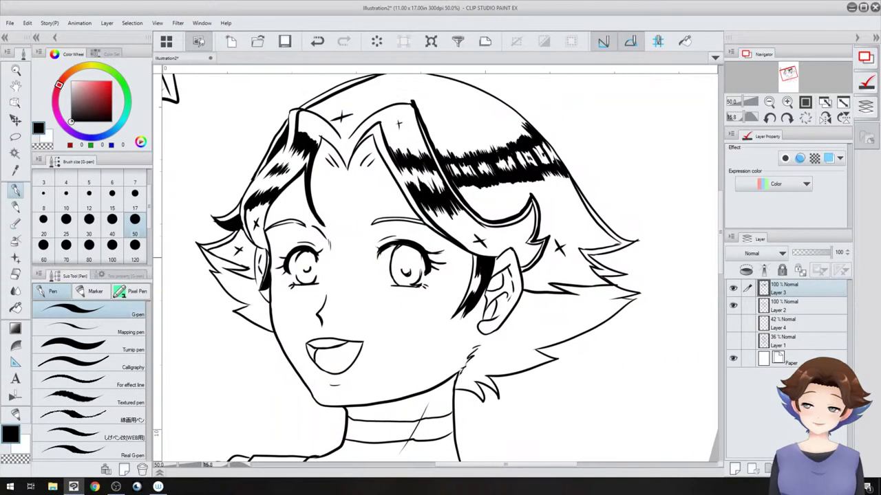
Fill the X-marked hair areas and both eyebrows with solid black on Layer 3, using the Fill tool that refers to other layers.
left_click(15, 308)
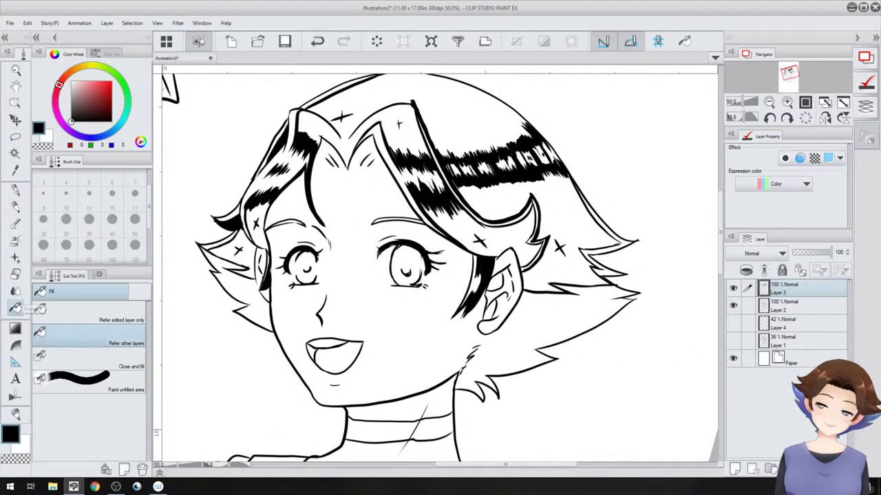
left_click(252, 261)
left_click(260, 227)
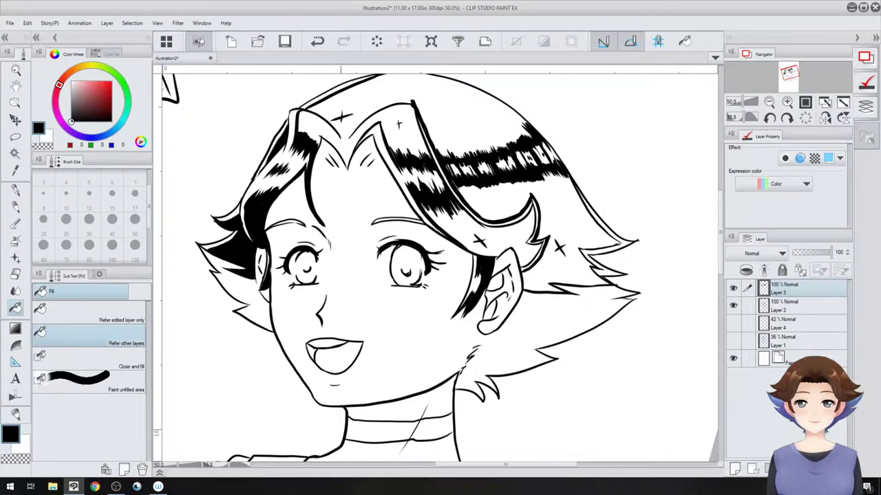
left_click(347, 153)
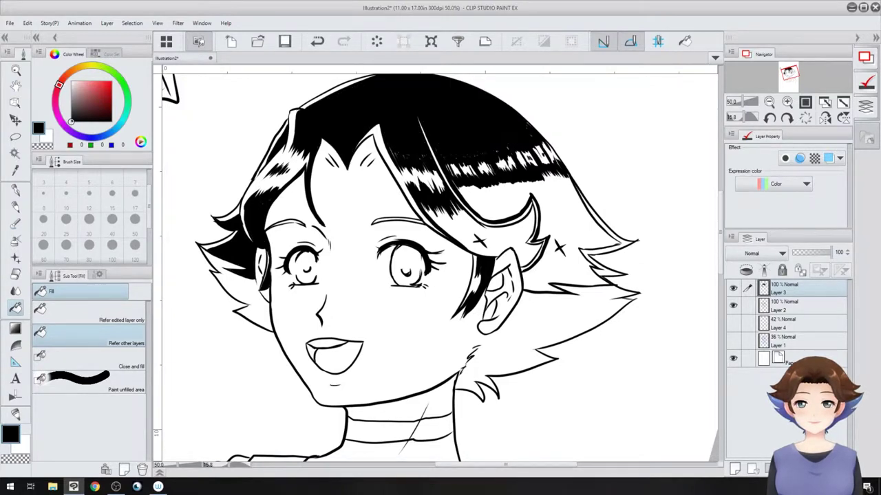
left_click(556, 200)
left_click(479, 241)
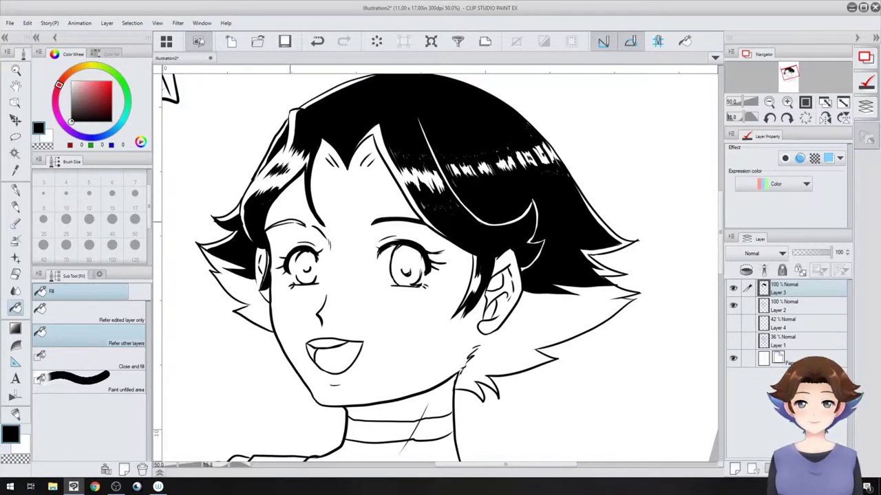
left_click(291, 221)
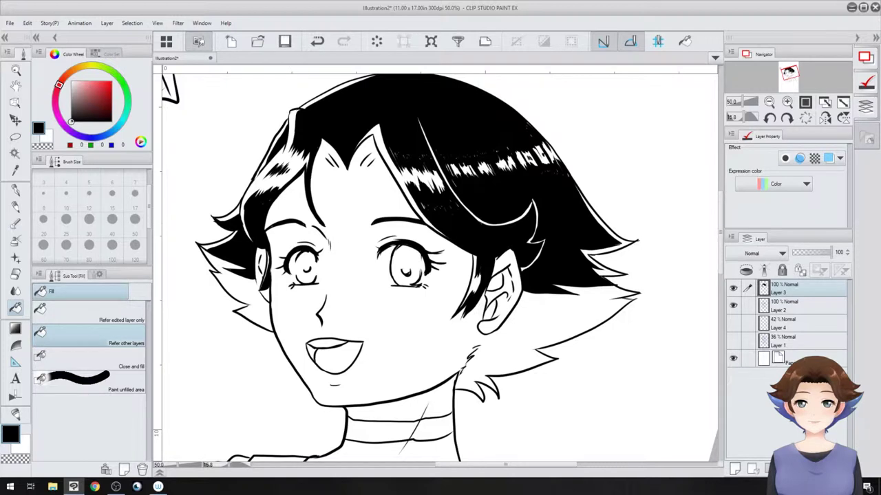
Ink a jagged black shadow of short tapered G-pen strokes along the hairline on the forehead, between the two bangs.
key("p")
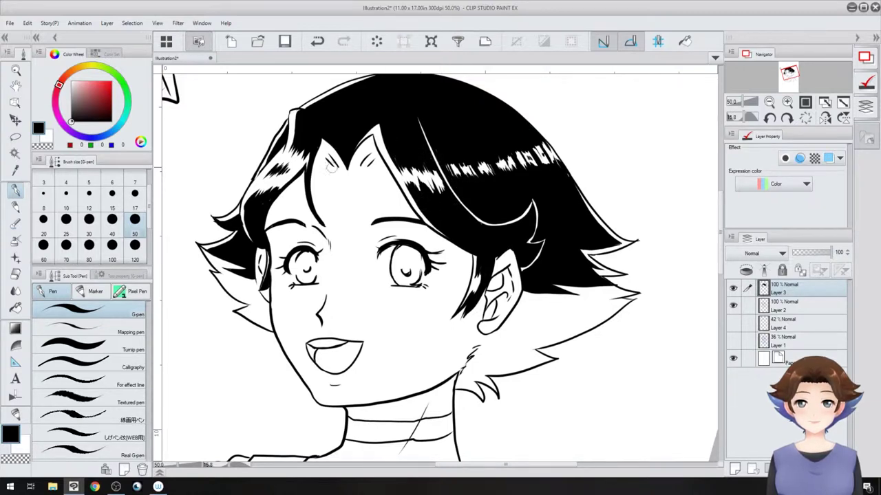
scroll(411, 323, "up", 4)
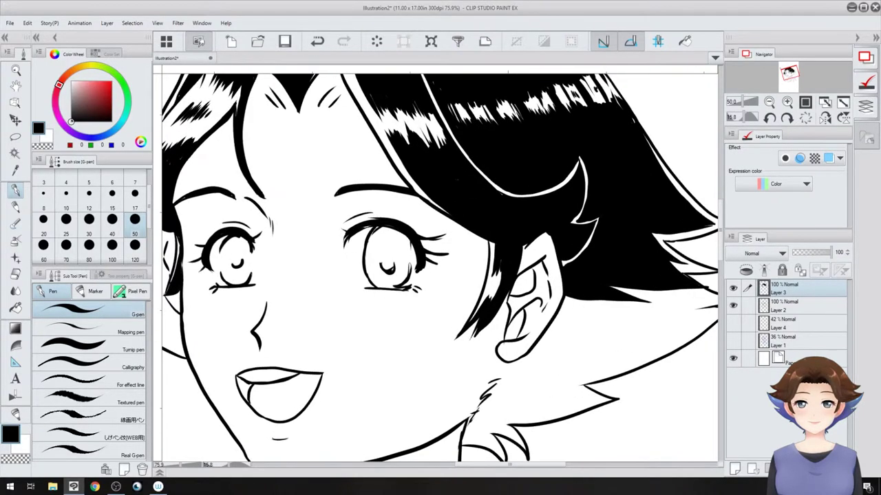
left_click_drag(411, 323, 503, 263)
left_click_drag(350, 372, 382, 217)
left_click_drag(476, 405, 483, 371)
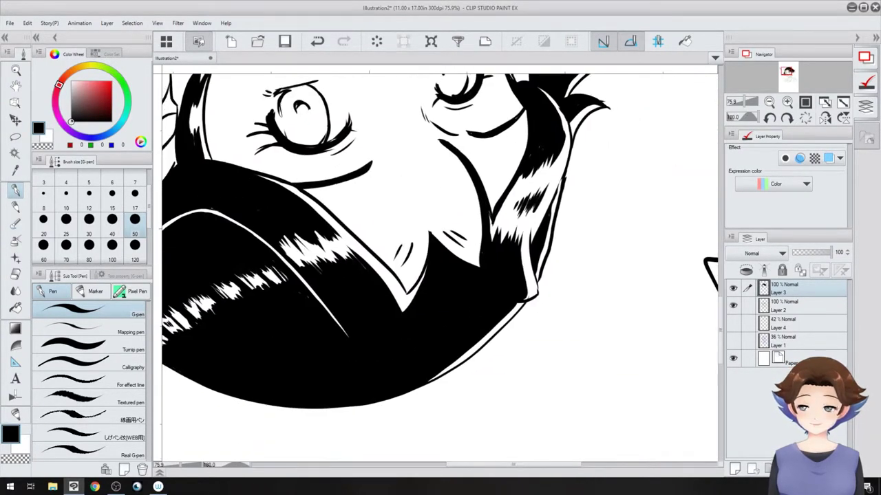
left_click_drag(383, 261, 411, 290)
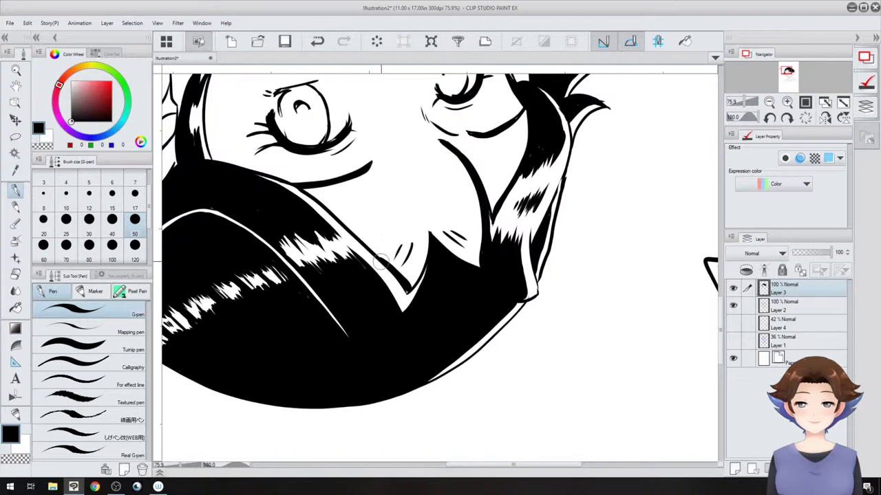
mouse_move(383, 260)
left_mouse_down()
mouse_move(413, 242)
mouse_move(407, 287)
mouse_move(424, 240)
mouse_move(416, 252)
mouse_move(419, 237)
mouse_move(411, 235)
mouse_move(380, 247)
mouse_move(433, 232)
mouse_move(445, 242)
mouse_move(445, 227)
mouse_move(478, 243)
mouse_move(464, 227)
mouse_move(476, 232)
mouse_move(480, 243)
mouse_move(449, 247)
mouse_move(478, 247)
left_mouse_up()
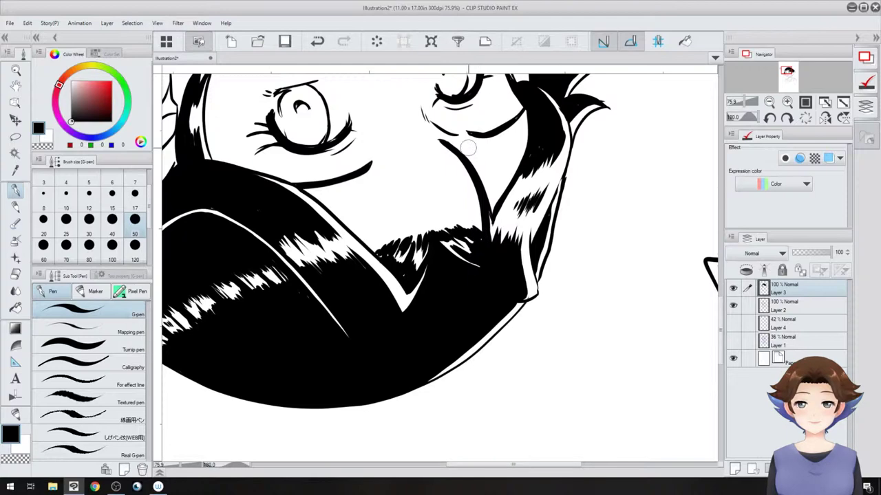
Try Layer 3 at 54% opacity over the line art, and restore it to 100%.
scroll(461, 240, "down", 4)
left_click_drag(452, 329, 475, 234)
scroll(503, 288, "up", 2)
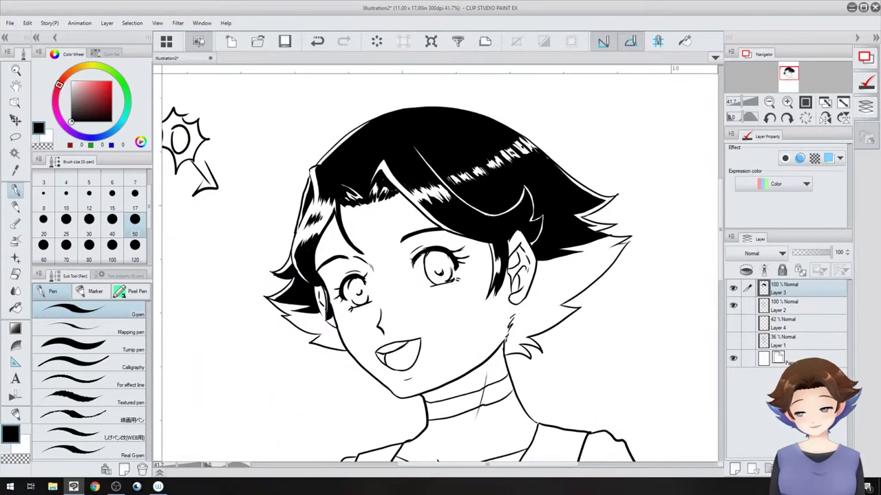
left_click(811, 252)
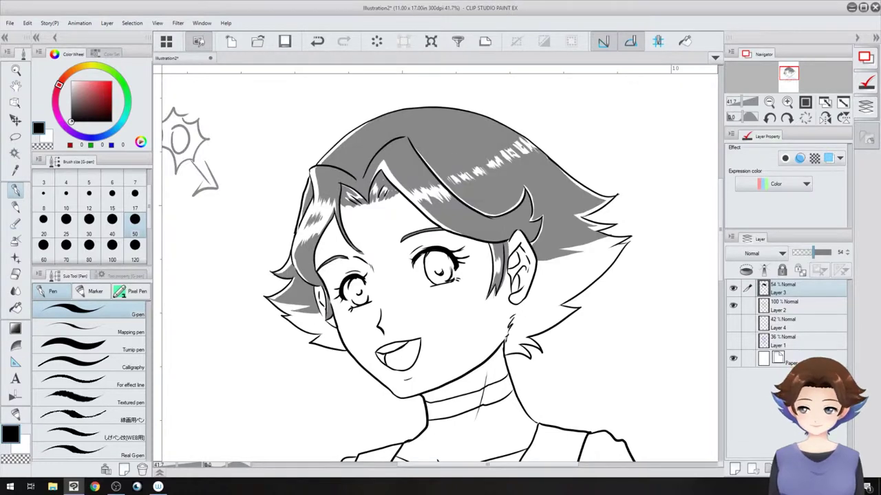
left_click_drag(813, 252, 831, 252)
Show Layer 4 with the red shadow guides for the neck and clothing.
left_click_drag(495, 310, 458, 236)
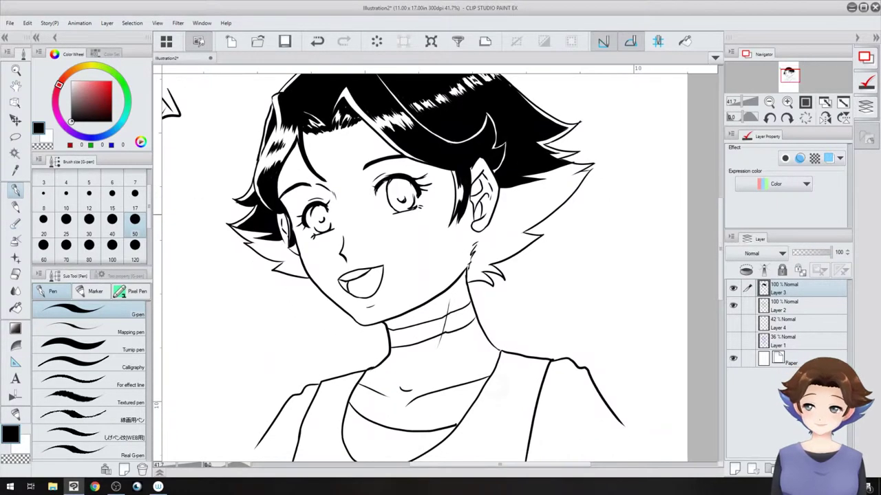
scroll(518, 315, "down", 2)
scroll(518, 315, "up", 3)
left_click(733, 323)
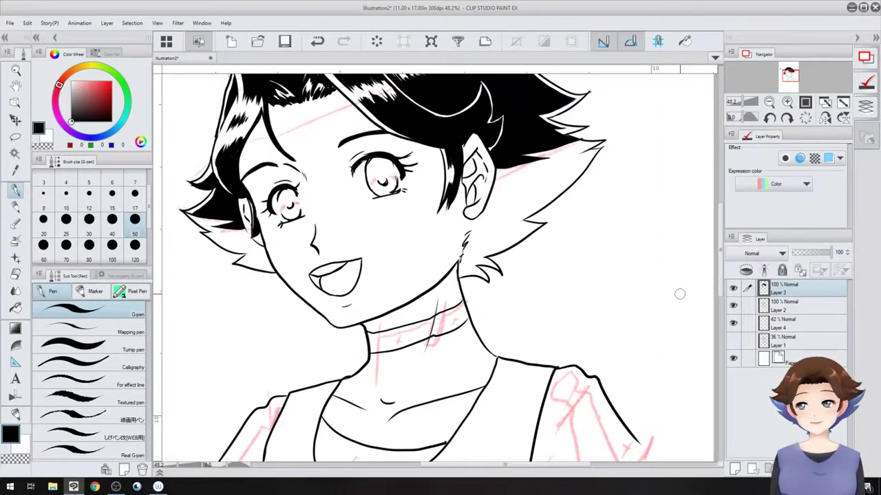
Set the G-pen to size 25 and ink small dots along the lower inner rim of the far eye's iris.
left_click_drag(680, 294, 678, 404)
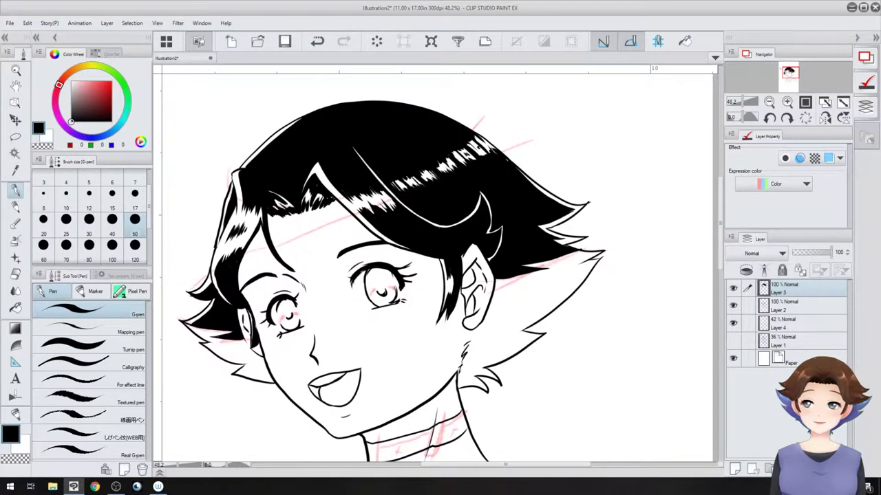
left_click_drag(526, 222, 525, 180)
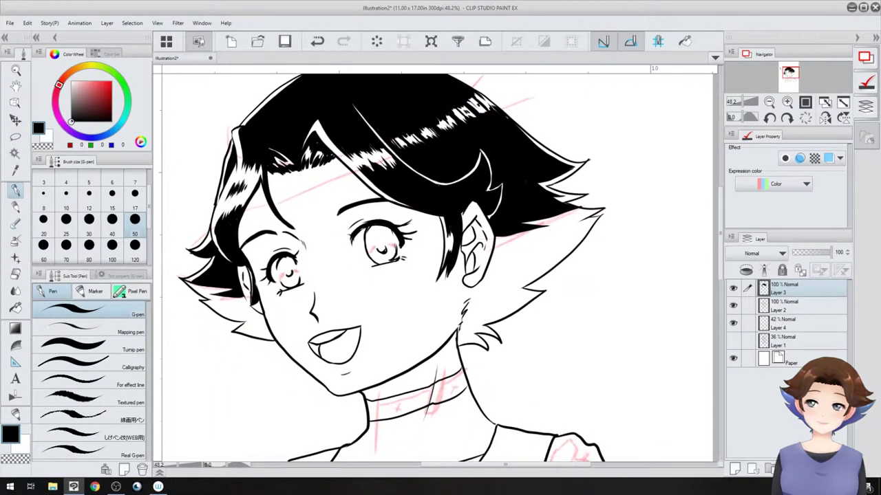
left_click_drag(440, 267, 444, 280)
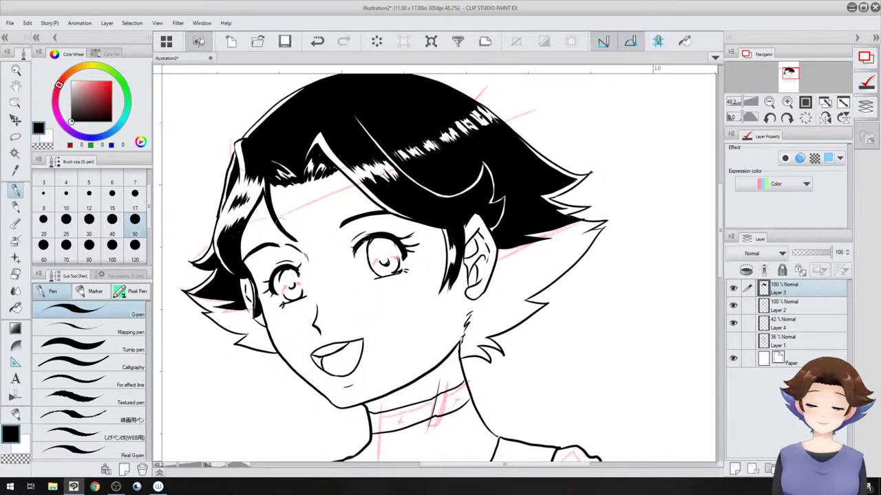
scroll(346, 154, "up", 4)
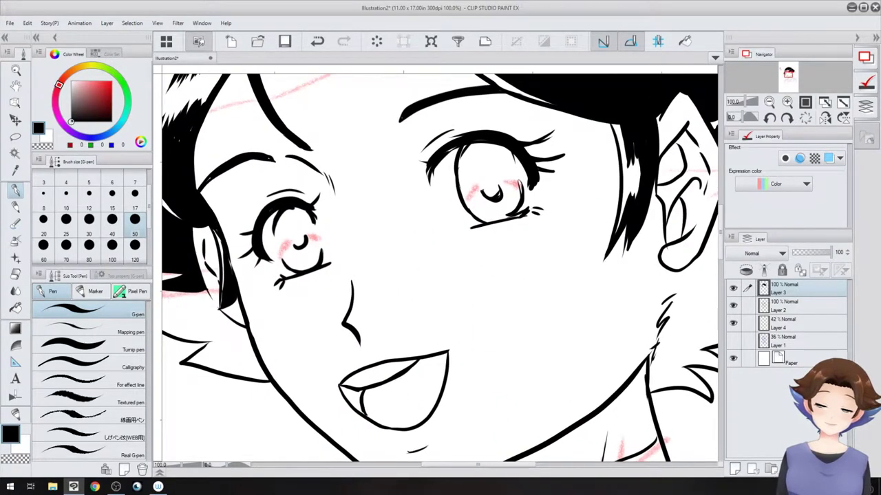
key("[")
key("[")
key("[")
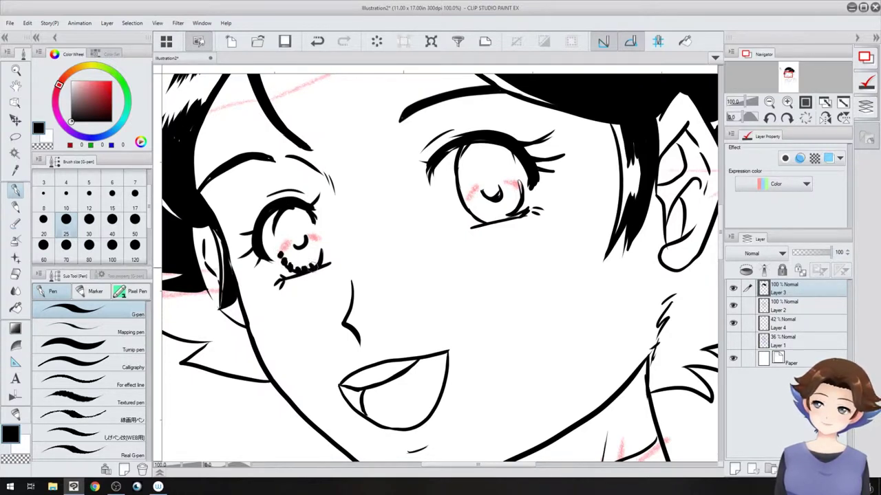
left_click(319, 240)
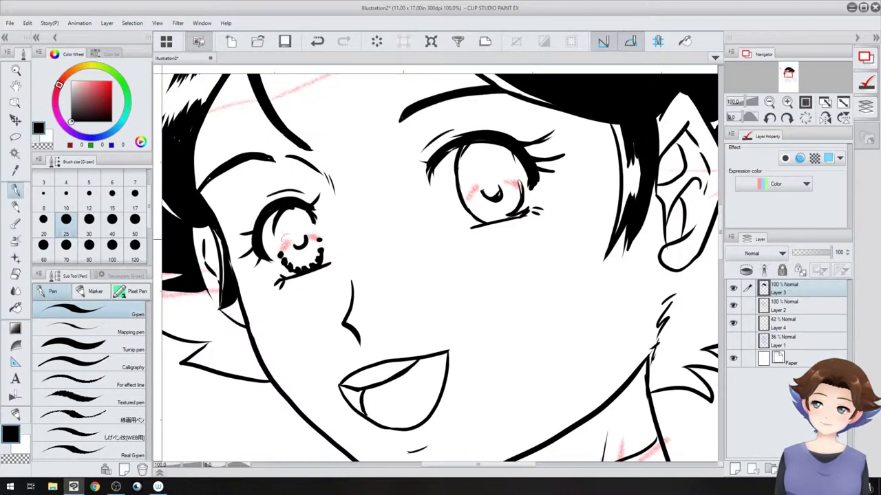
Ink the wavy dark boundary and inner outline of the far eye's iris, and add short hatching below the boundary.
mouse_move(279, 253)
left_mouse_down()
mouse_move(290, 240)
mouse_move(319, 237)
left_mouse_up()
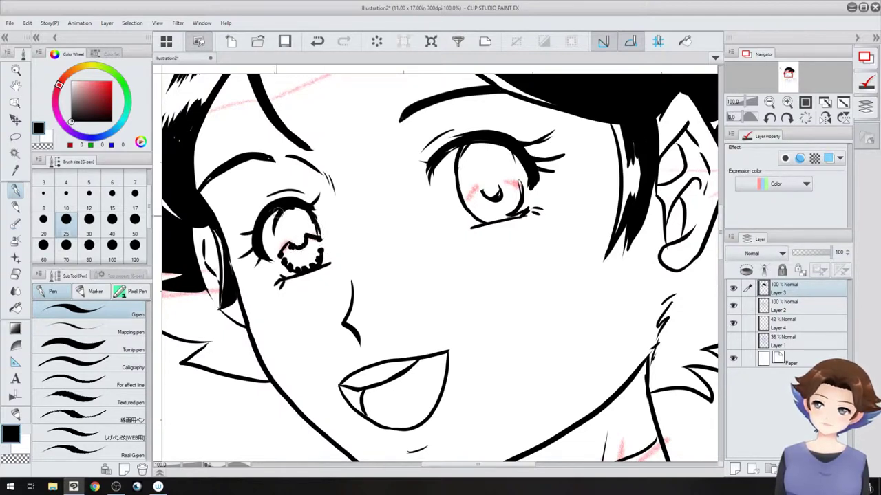
left_click_drag(281, 212, 286, 258)
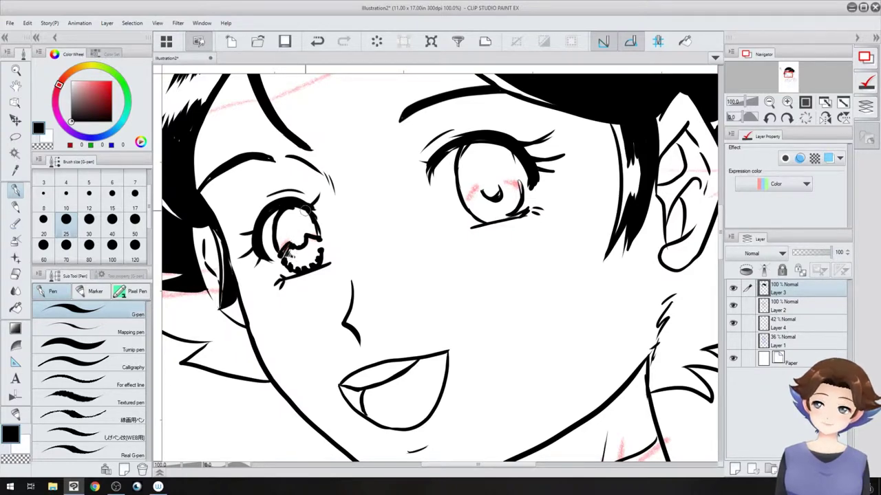
mouse_move(305, 211)
left_mouse_down()
mouse_move(401, 158)
mouse_move(351, 340)
left_mouse_up()
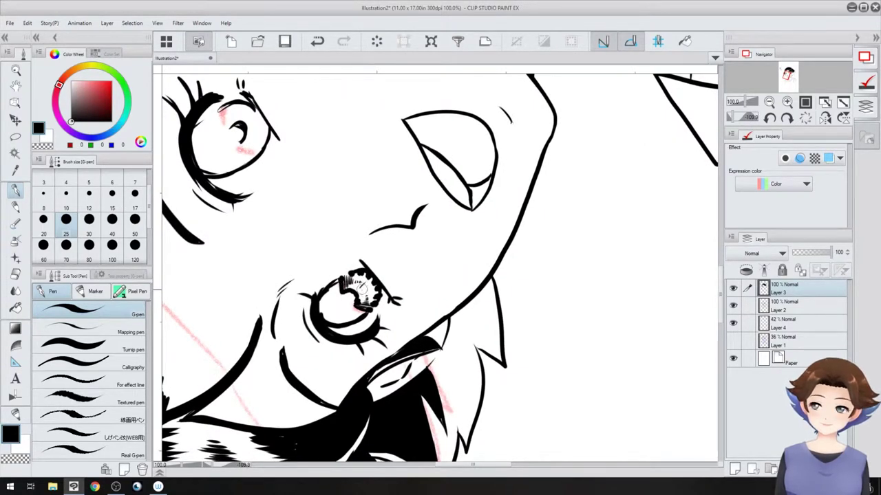
Ink a curved dark boundary around the pupil across the near eye's iris and start short hatching beneath it.
left_click_drag(372, 239, 475, 186)
mouse_move(475, 186)
left_mouse_down()
mouse_move(334, 289)
mouse_move(262, 327)
left_mouse_up()
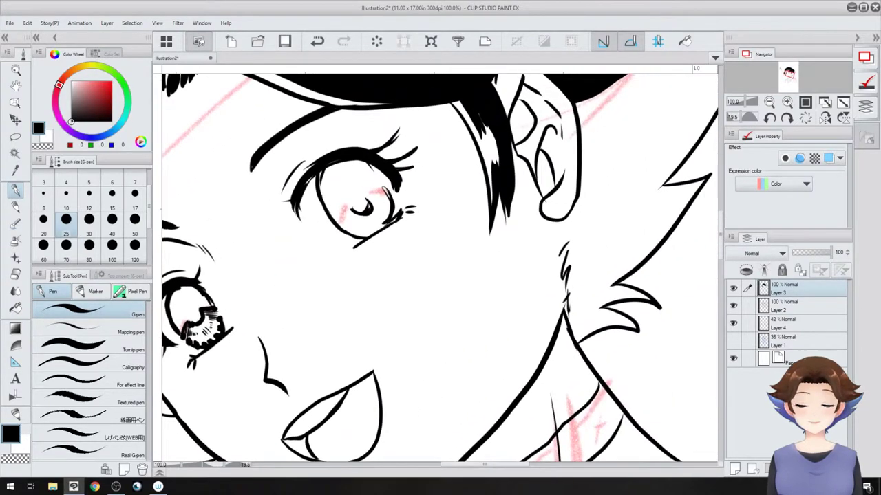
left_click_drag(365, 198, 387, 187)
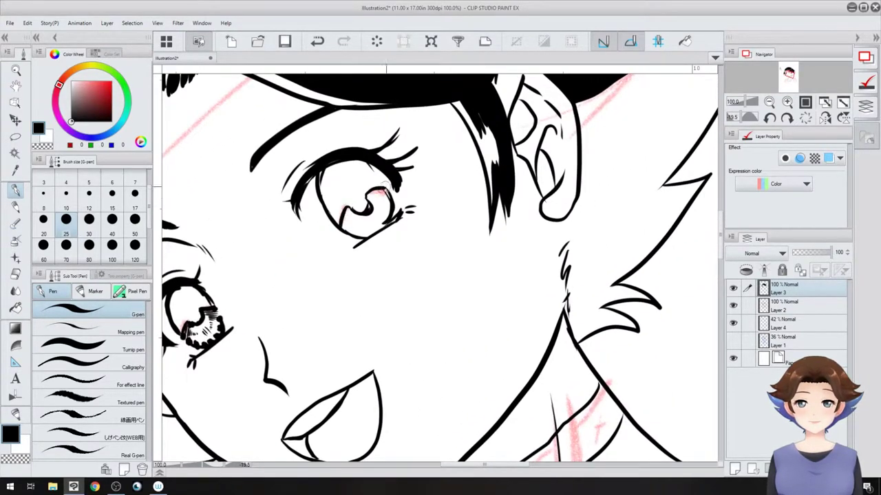
left_click_drag(342, 212, 348, 223)
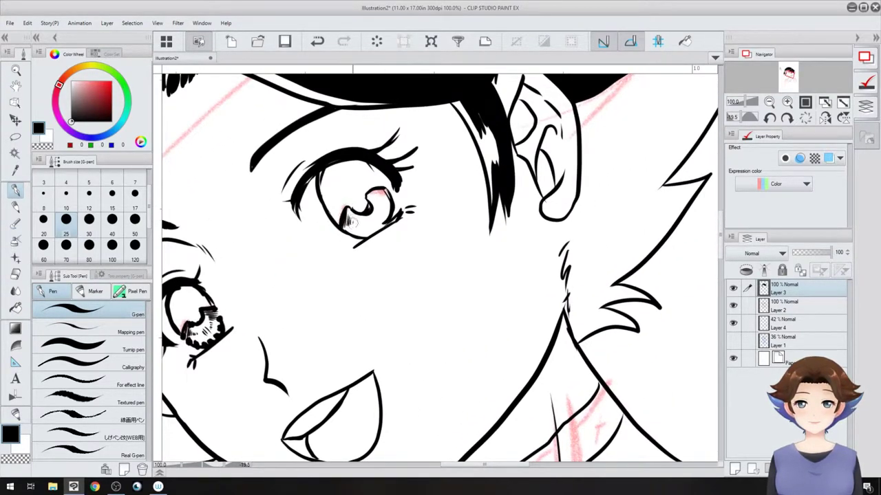
Finish the near eye's lower iris with short hatching strokes and dark dots along its rim.
left_click_drag(369, 143, 258, 251)
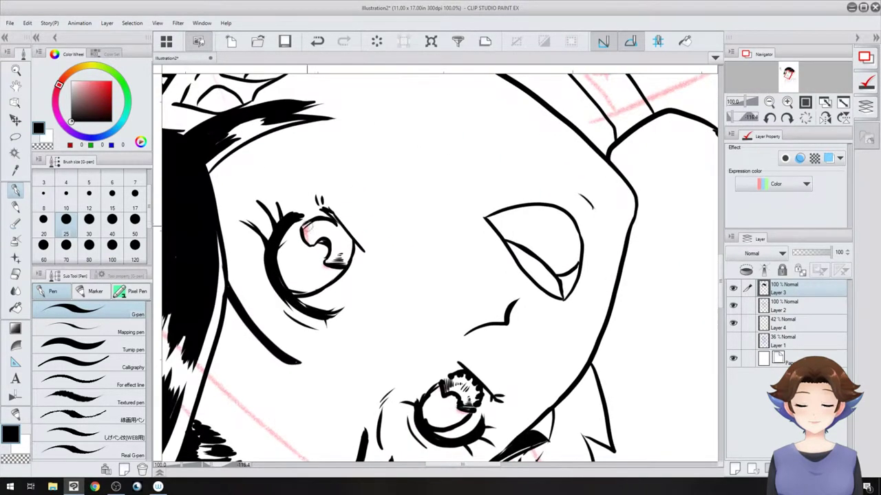
mouse_move(303, 227)
left_mouse_down()
mouse_move(336, 248)
mouse_move(334, 259)
left_mouse_up()
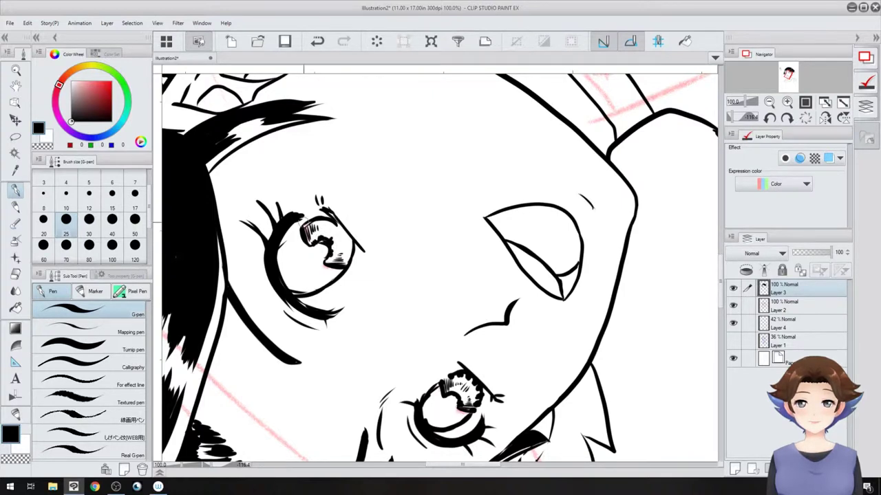
mouse_move(300, 218)
left_mouse_down()
mouse_move(314, 228)
mouse_move(338, 225)
mouse_move(357, 249)
mouse_move(353, 266)
mouse_move(351, 240)
left_mouse_up()
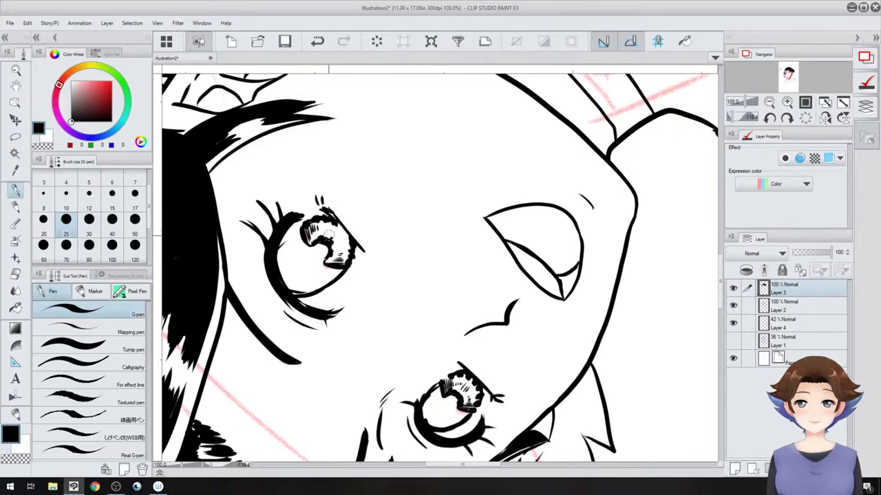
left_click_drag(329, 229, 334, 242)
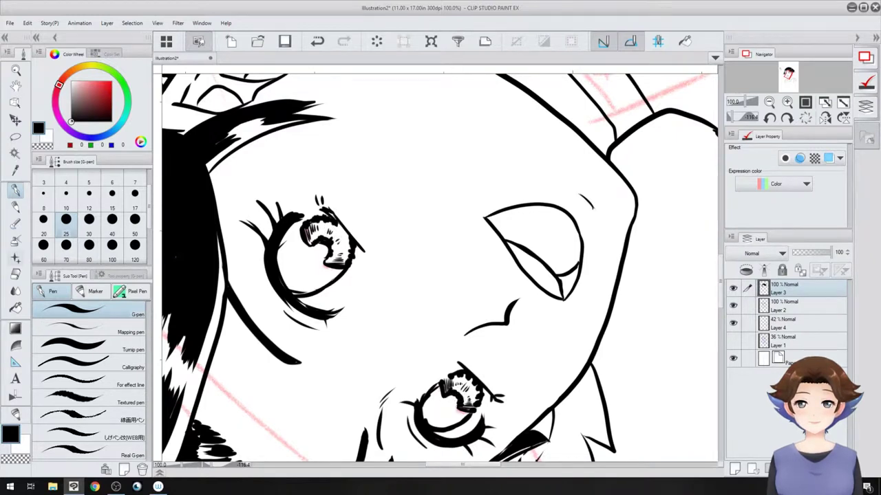
Refine the near eye's lower iris with thin white G-pen strokes cutting into the black details.
key("e")
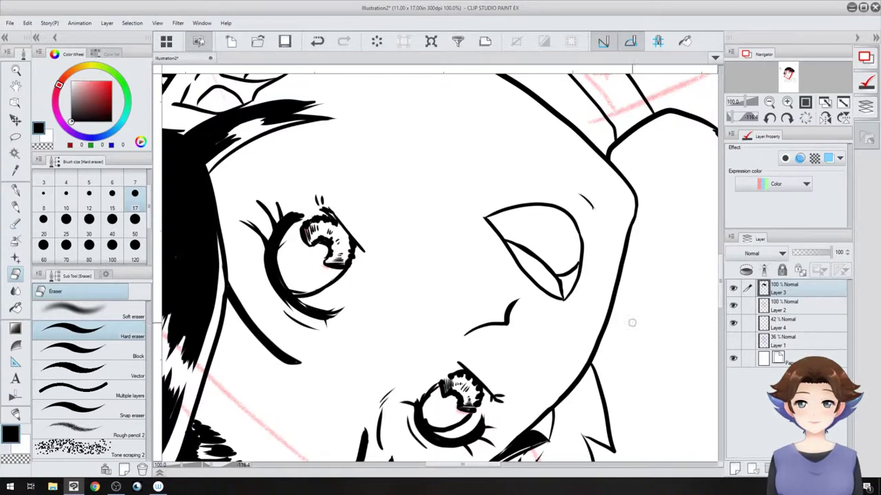
key("x")
key("p")
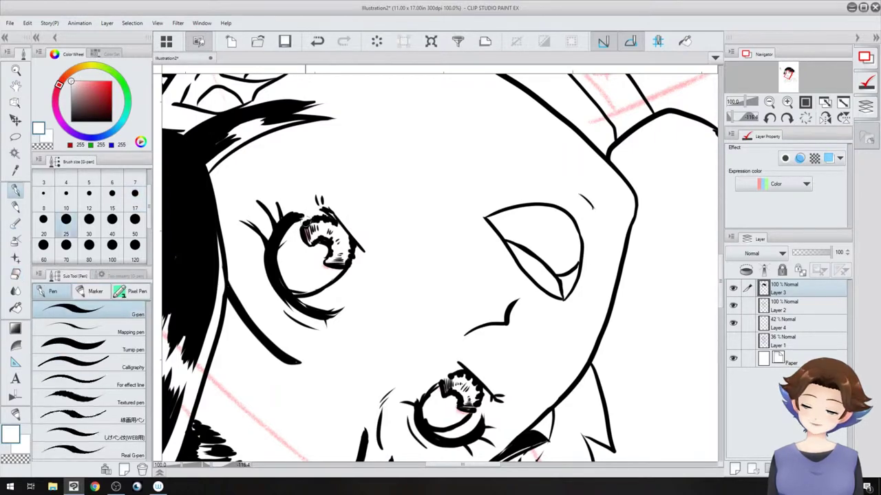
mouse_move(319, 213)
left_mouse_down()
mouse_move(322, 223)
mouse_move(379, 203)
left_mouse_up()
key("minus")
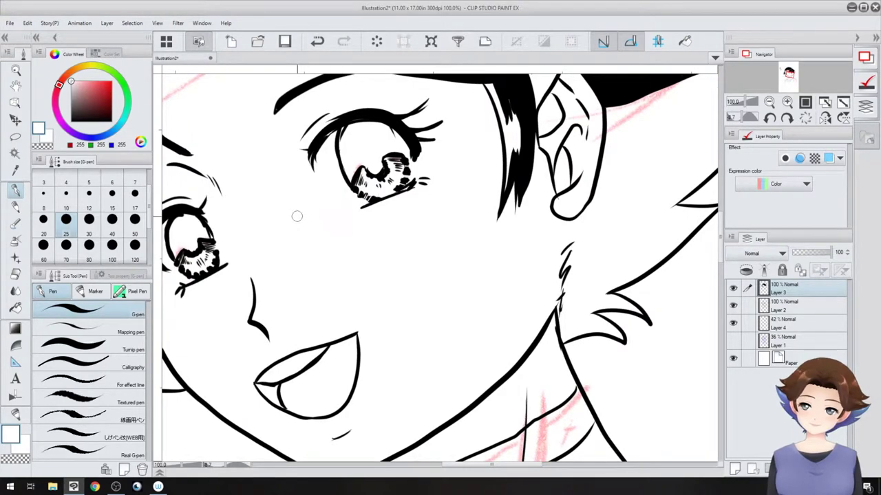
Hide Layer 4 and fill the upper part of both irises with black, using the Fill tool that refers to other layers.
left_click_drag(298, 217, 394, 177)
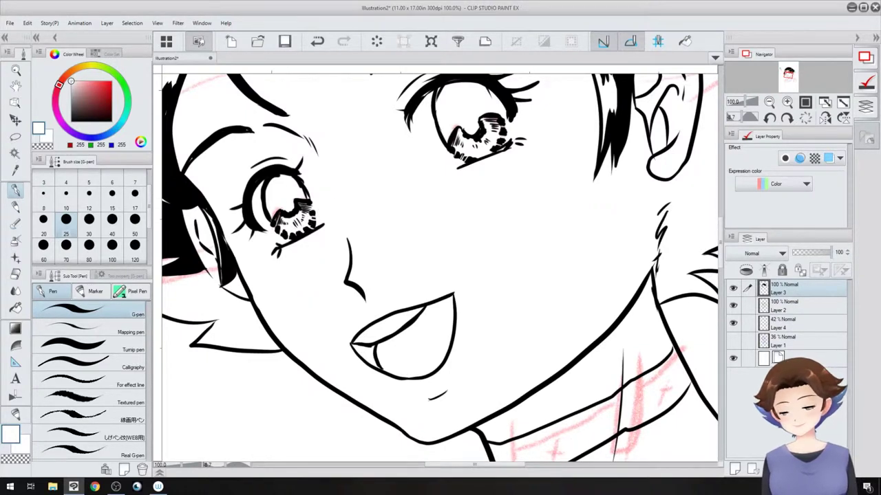
key("g")
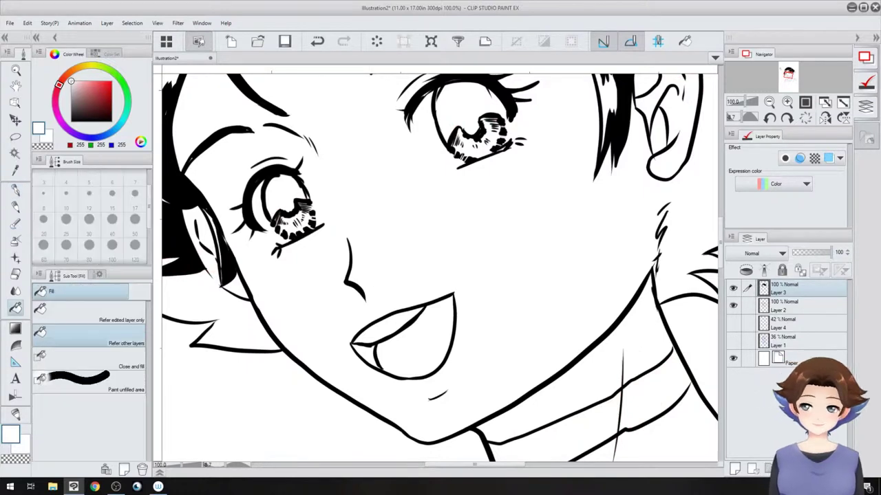
key("x")
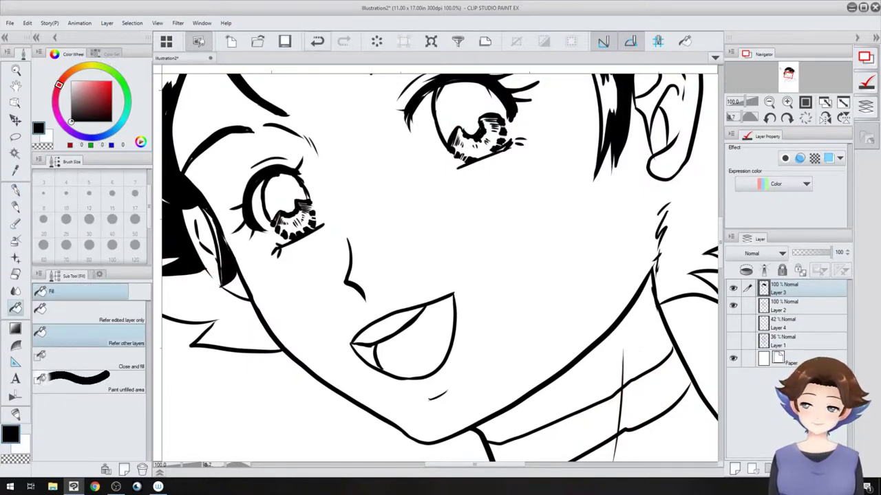
left_click(281, 196)
left_click(485, 104)
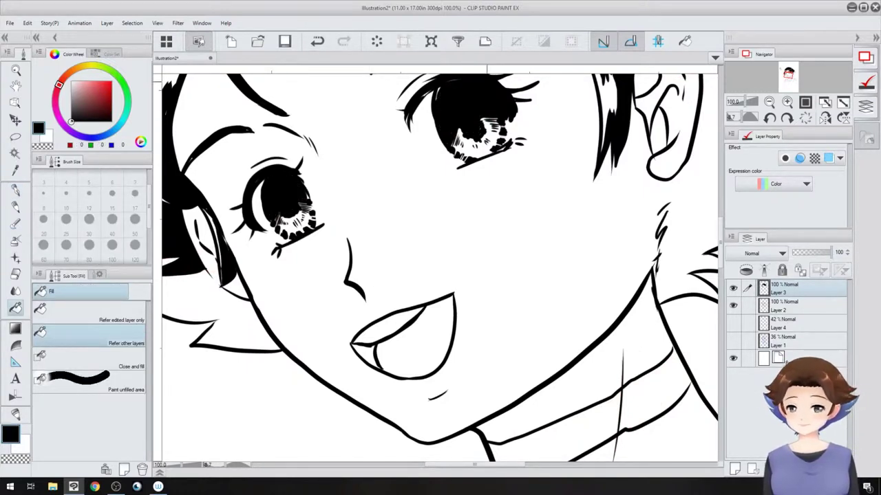
Ink a longer lash at the near eye's inner corner and extend its lower eyelid line with the black G-pen.
key("p")
left_click_drag(447, 158, 426, 207)
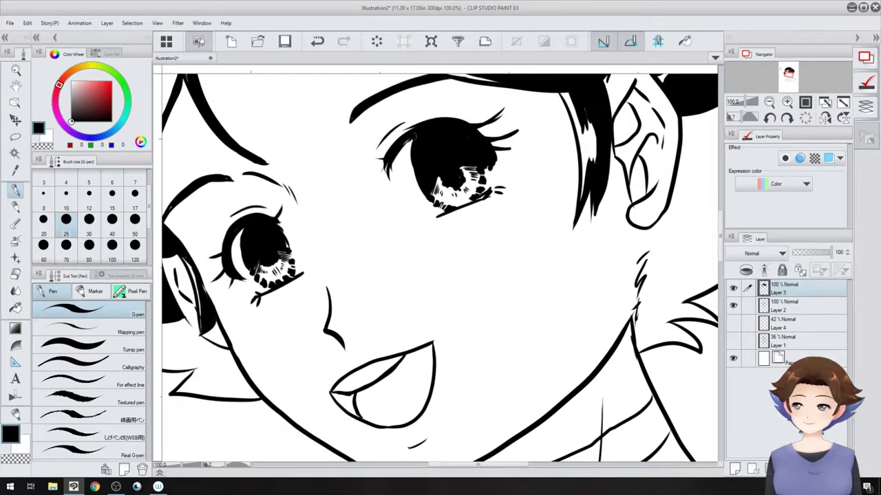
left_click_drag(404, 140, 391, 194)
left_click_drag(440, 215, 430, 219)
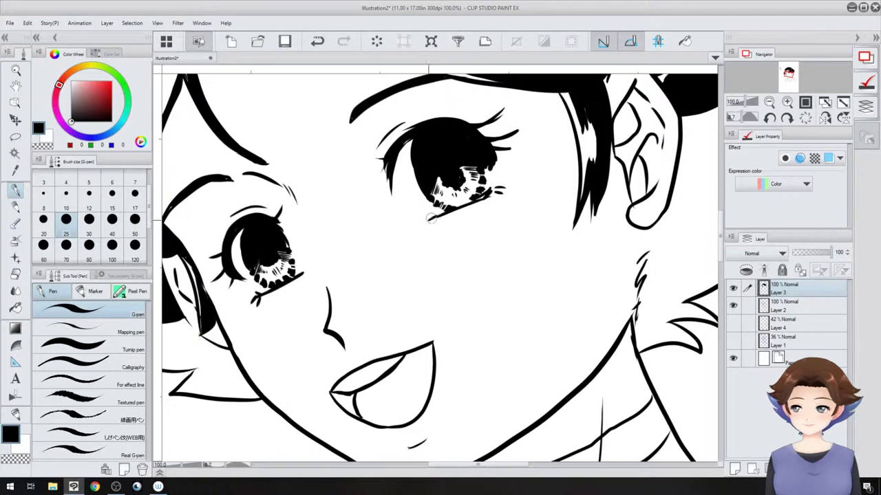
Paint white highlights in both eyes: two large ovals in each upper iris, plus small dots and fine strokes around the pupil.
key("x")
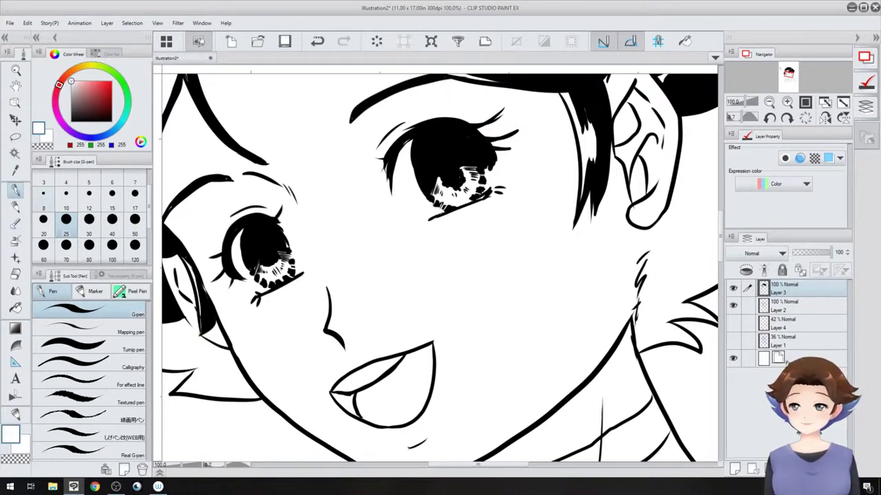
mouse_move(250, 227)
left_mouse_down()
mouse_move(255, 251)
mouse_move(246, 255)
mouse_move(252, 237)
left_mouse_up()
mouse_move(424, 154)
left_mouse_down()
mouse_move(428, 137)
mouse_move(432, 165)
mouse_move(421, 153)
mouse_move(425, 165)
mouse_move(434, 147)
left_mouse_up()
mouse_move(266, 242)
left_mouse_down()
mouse_move(272, 227)
mouse_move(278, 246)
mouse_move(276, 231)
left_mouse_up()
mouse_move(452, 144)
left_mouse_down()
mouse_move(459, 152)
mouse_move(461, 145)
mouse_move(446, 166)
left_mouse_up()
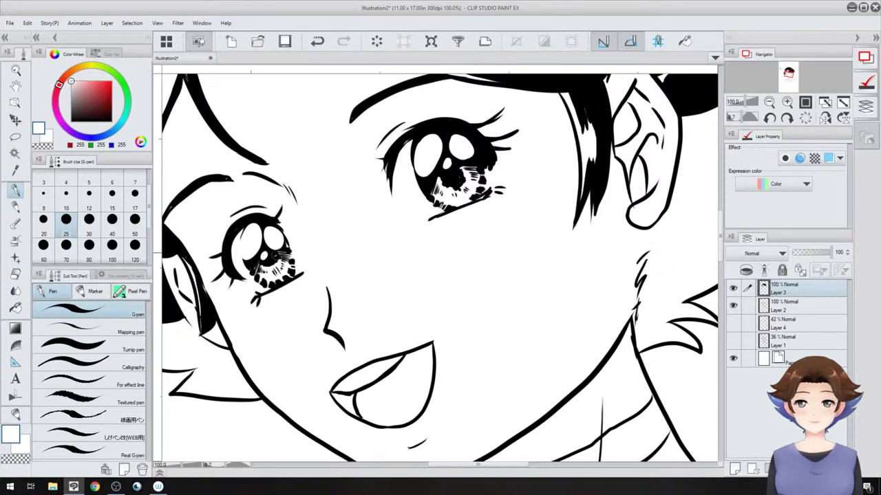
left_click_drag(455, 171, 475, 162)
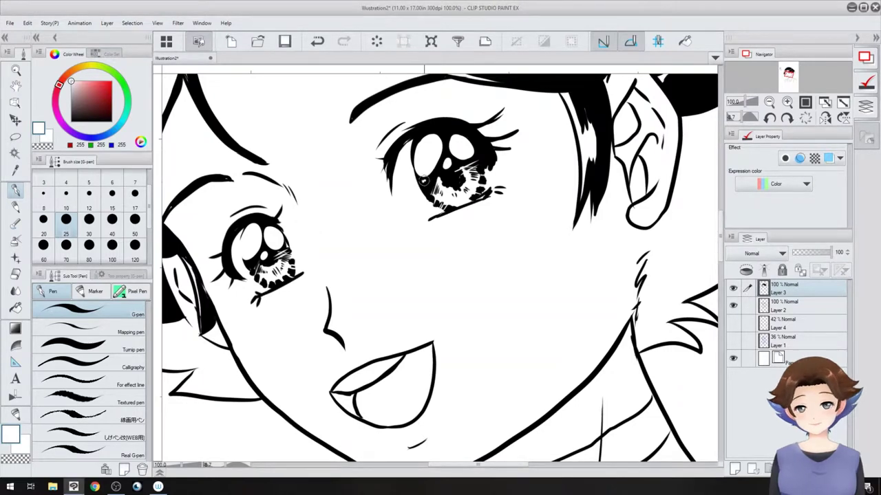
left_click(250, 262)
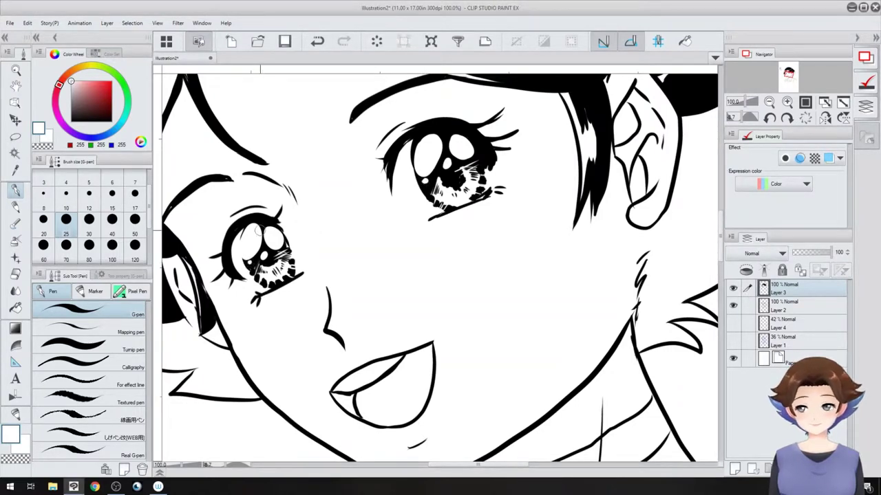
Thicken the face outline along the far cheek with black G-pen strokes.
left_click_drag(463, 296, 406, 298)
mouse_move(511, 292)
left_mouse_down()
mouse_move(493, 321)
mouse_move(450, 307)
left_mouse_up()
double_click(493, 323)
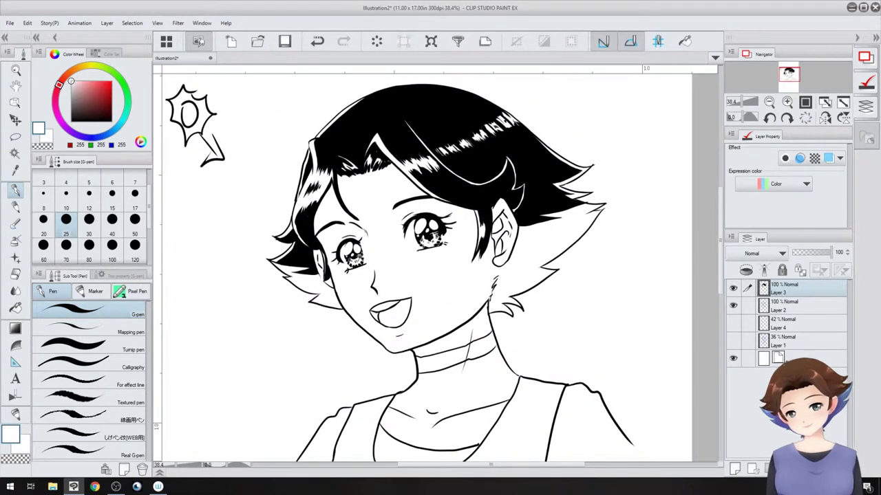
key("x")
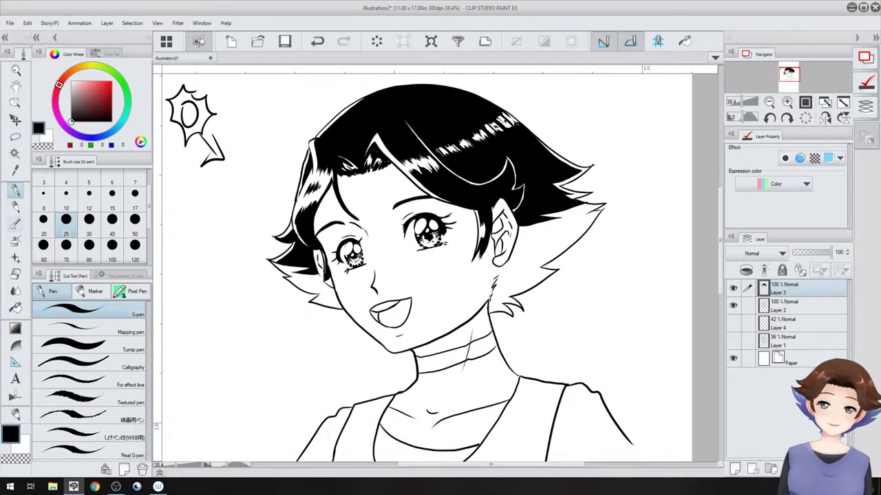
scroll(406, 351, "up", 5)
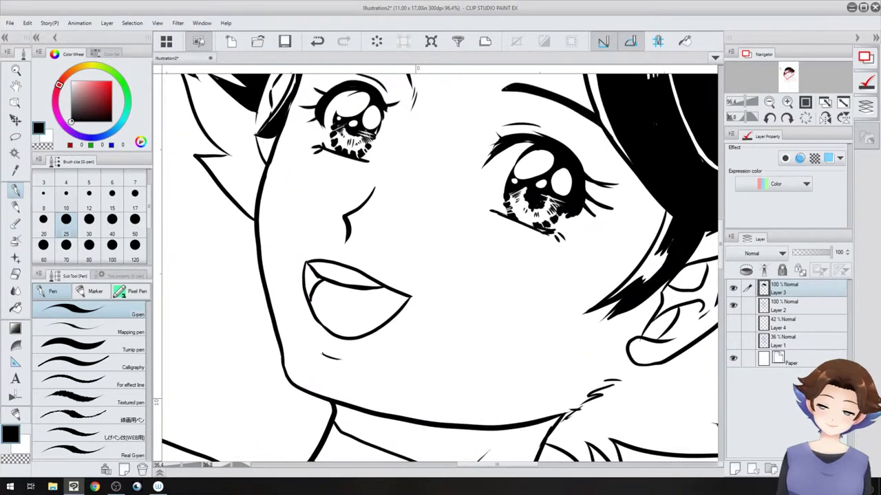
mouse_move(270, 141)
left_mouse_down()
mouse_move(253, 205)
mouse_move(251, 261)
left_mouse_up()
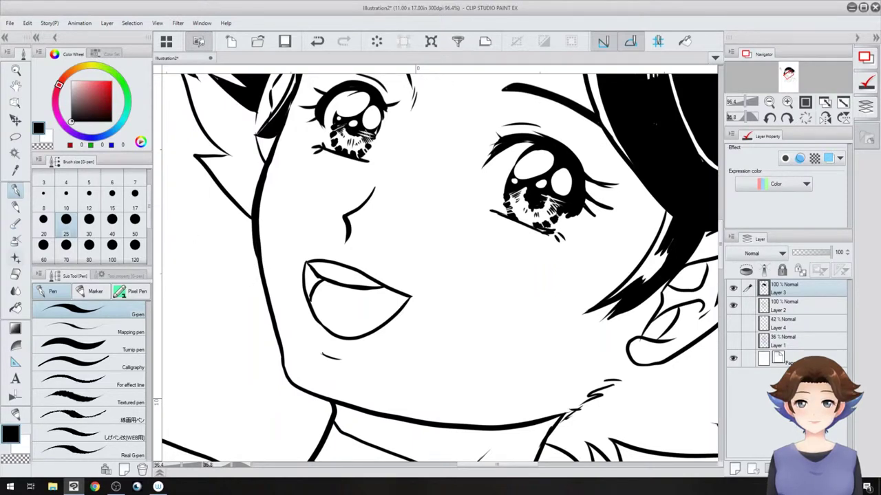
Thin the outer edge of the face outline between the far cheek and chin with white G-pen strokes.
key("e")
key("x")
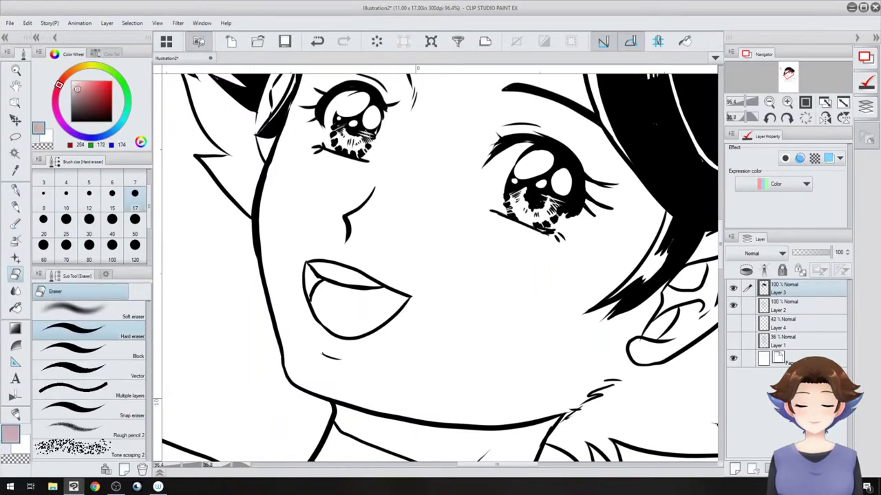
key("p")
left_click_drag(253, 249, 270, 324)
left_click_drag(258, 275, 277, 349)
left_click_drag(262, 291, 280, 357)
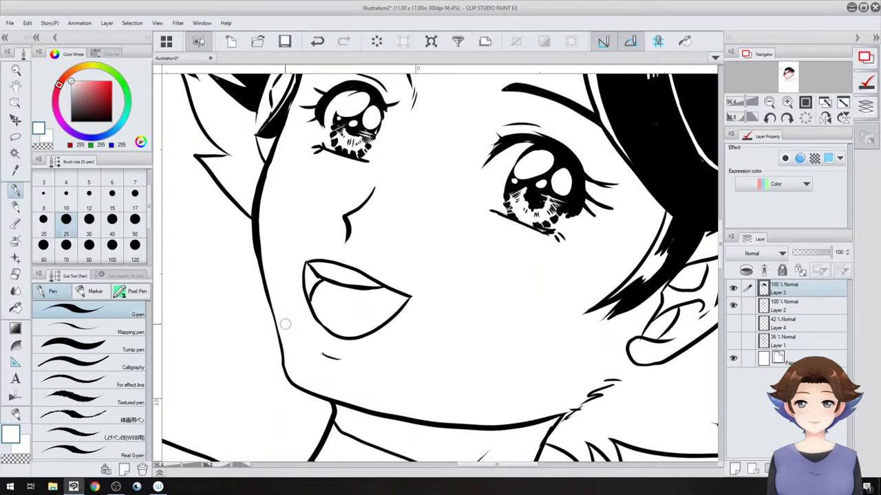
Show the red shadow sketch on Layer 4 and ink a heavier nose tip and nostril marks with the black G-pen.
left_click(733, 324)
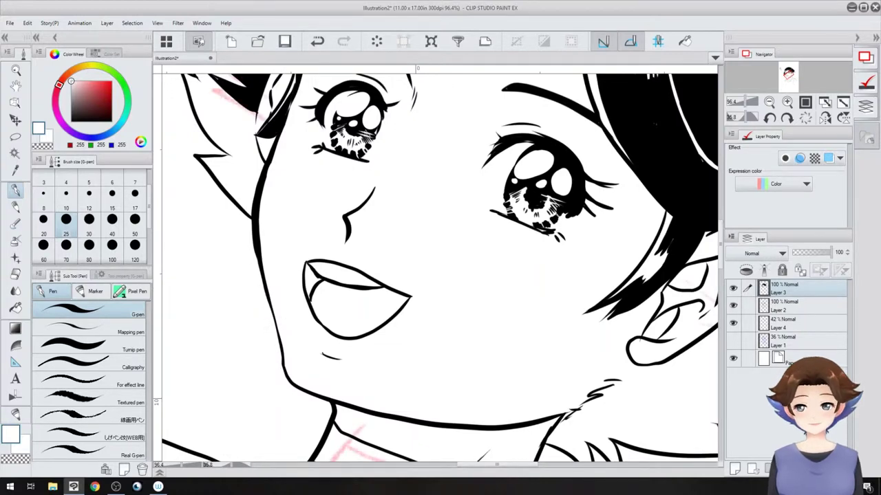
left_click_drag(540, 277, 443, 127)
left_click_drag(408, 303, 440, 308)
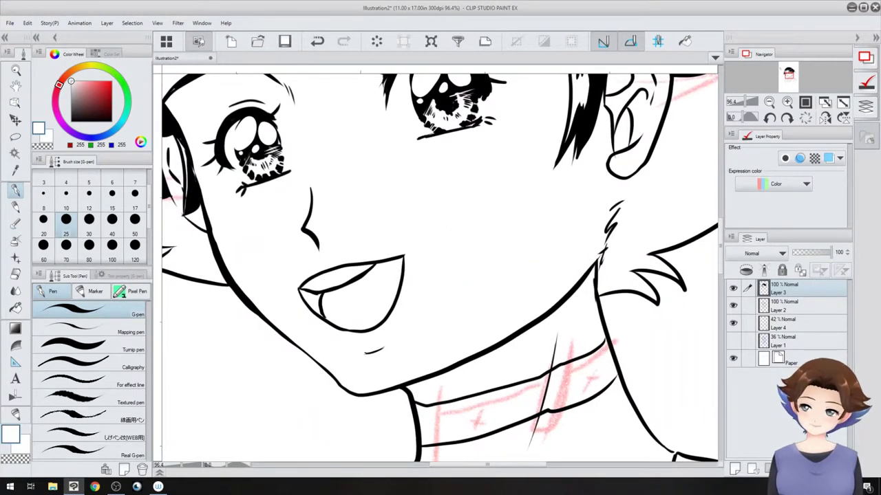
left_click(314, 236, "alt")
mouse_move(319, 248)
left_mouse_down()
mouse_move(296, 240)
mouse_move(327, 236)
left_mouse_up()
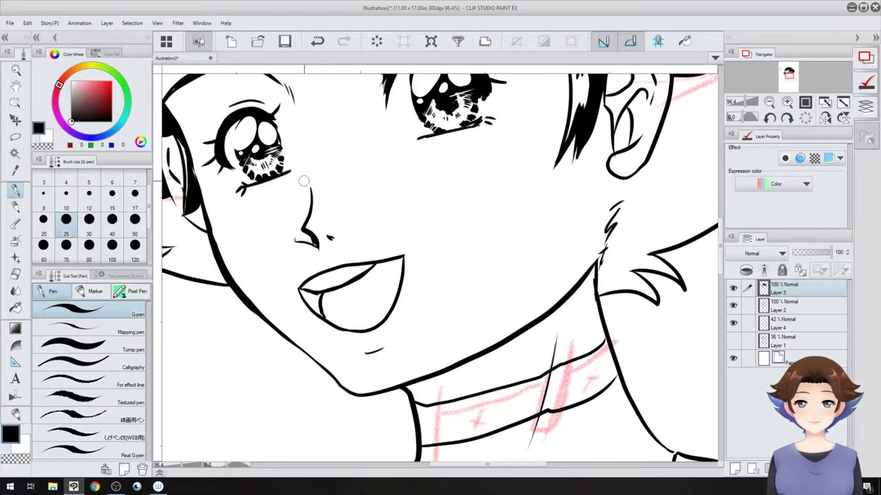
mouse_move(304, 181)
left_mouse_down()
mouse_move(223, 258)
mouse_move(258, 202)
left_mouse_up()
Thin the mouth outline with white G-pen strokes and restore black as the drawing colour.
key("e")
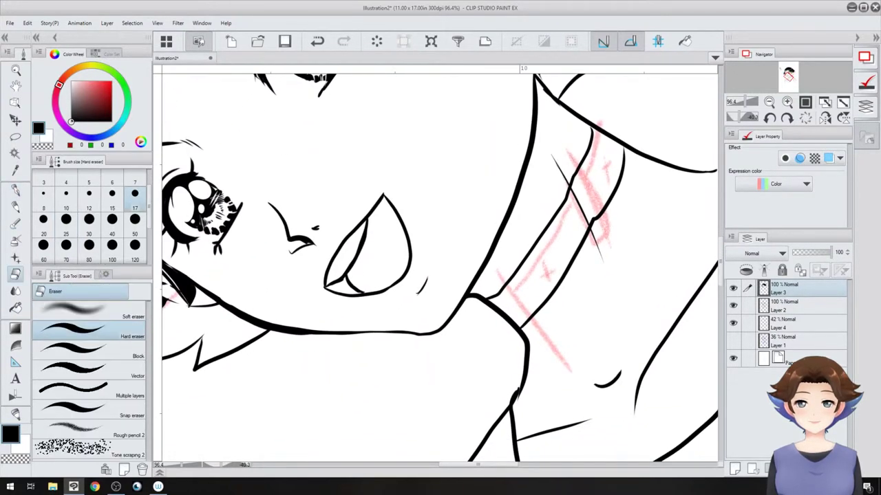
key("p")
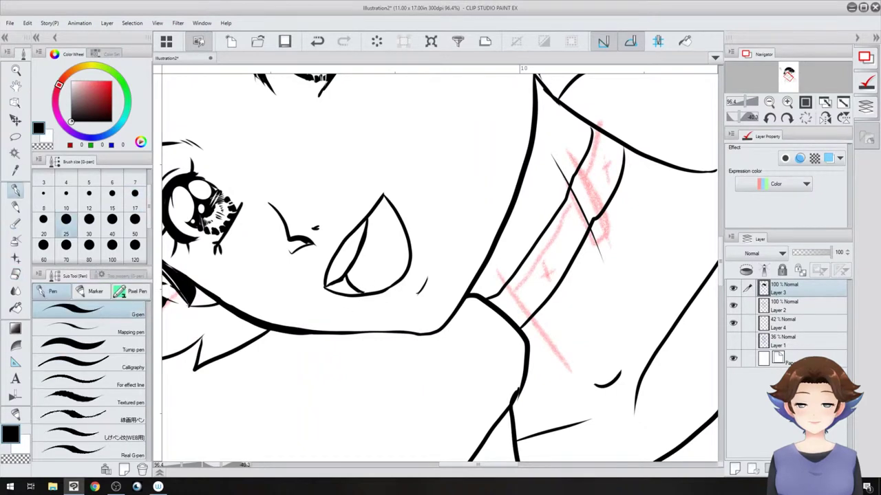
key("x")
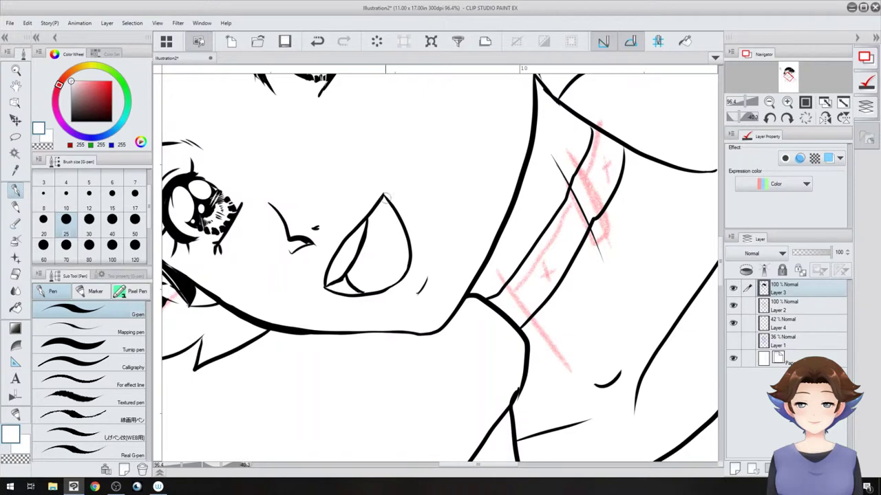
mouse_move(387, 197)
left_mouse_down()
mouse_move(411, 240)
mouse_move(408, 279)
left_mouse_up()
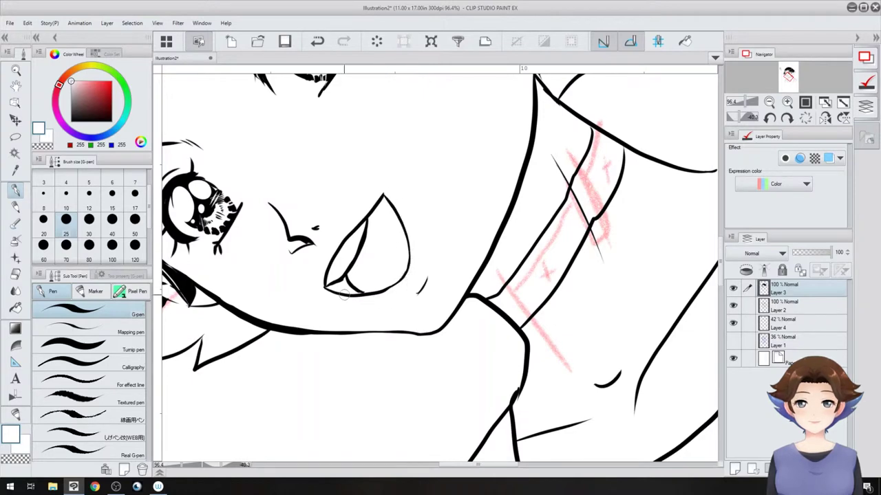
left_click_drag(344, 295, 313, 159)
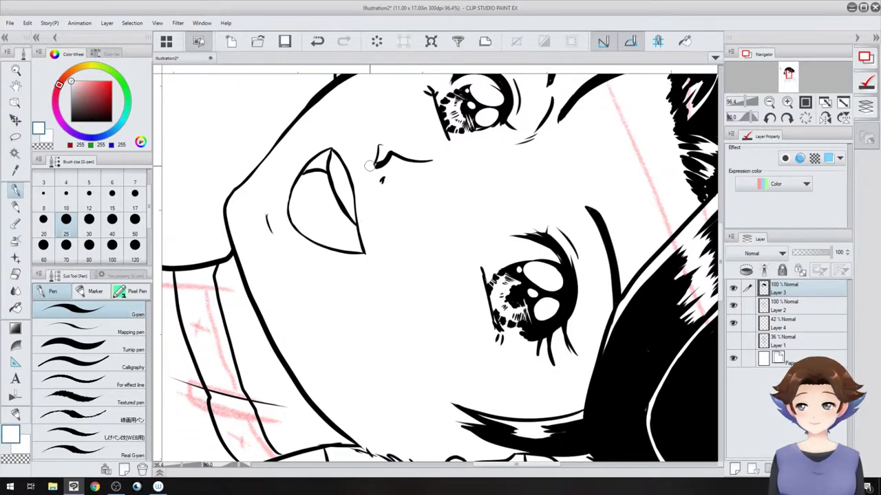
scroll(382, 294, "down", 2)
scroll(362, 240, "up", 3)
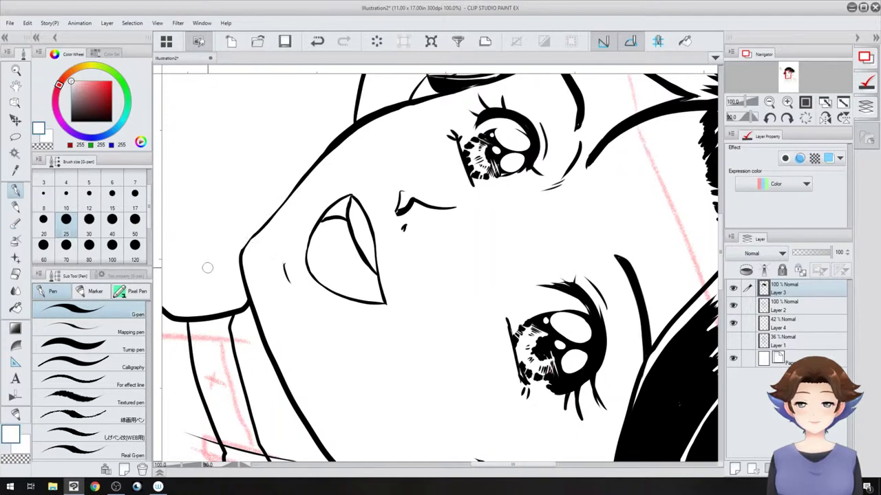
scroll(334, 270, "down", 2)
left_click_drag(334, 270, 552, 289)
left_click_drag(344, 433, 440, 296)
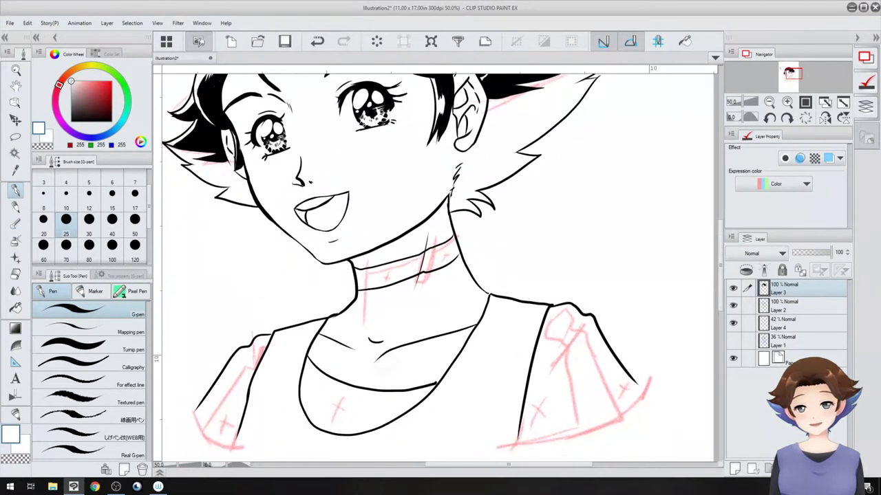
scroll(435, 296, "up", 1)
scroll(413, 298, "down", 1)
left_click(425, 269, "alt")
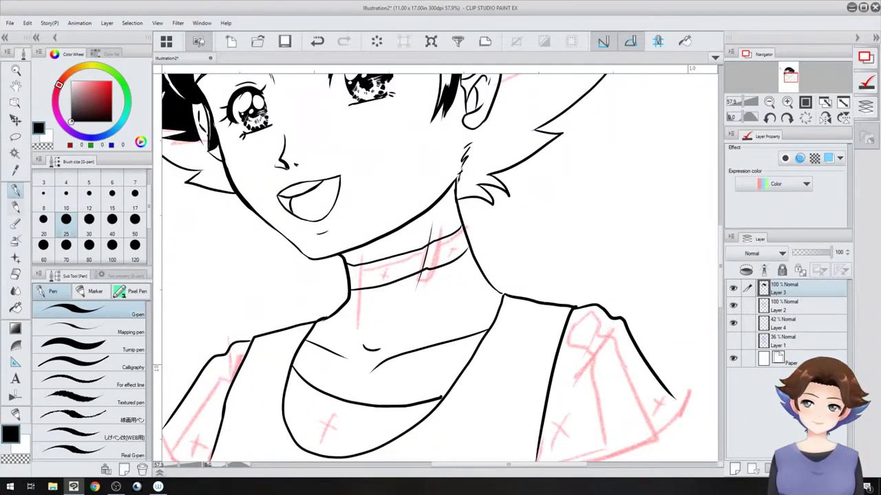
left_click(16, 207)
scroll(411, 307, "up", 2)
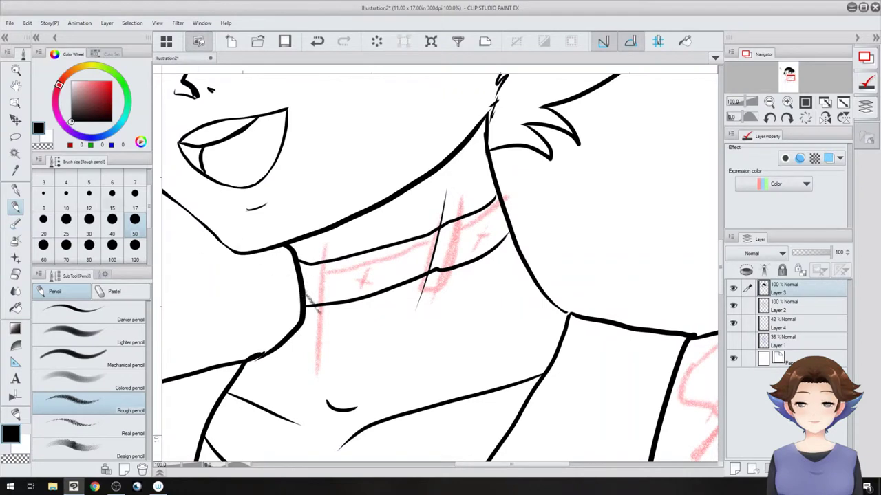
key("ctrl+z")
key("p")
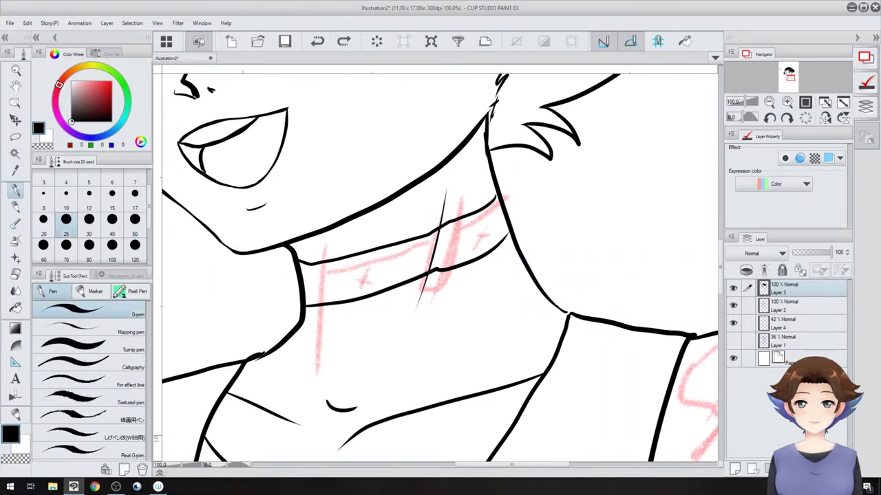
Ink the cast-shadow edges across the neck and choker with the black G-pen and mark the shadow areas with small crosses.
mouse_move(303, 302)
left_mouse_down()
mouse_move(342, 325)
mouse_move(456, 183)
mouse_move(452, 190)
mouse_move(489, 167)
left_mouse_up()
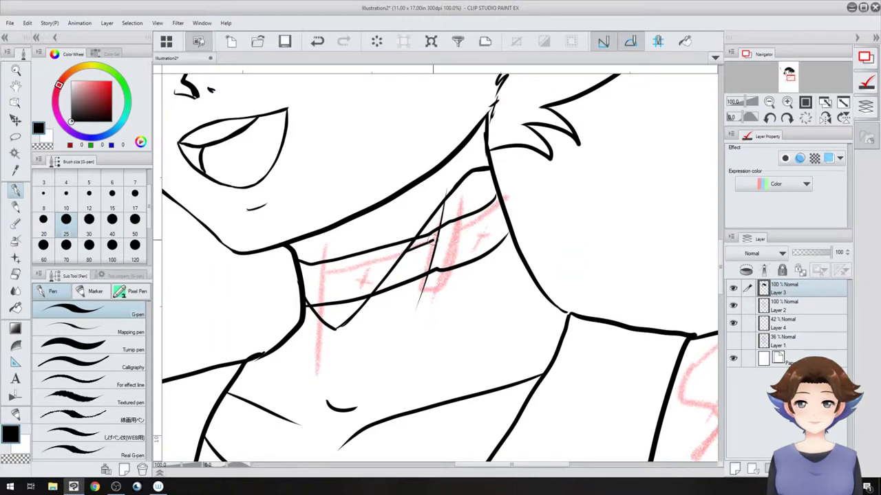
mouse_move(442, 271)
left_mouse_down()
mouse_move(456, 230)
mouse_move(492, 198)
left_mouse_up()
left_click_drag(488, 164, 513, 119)
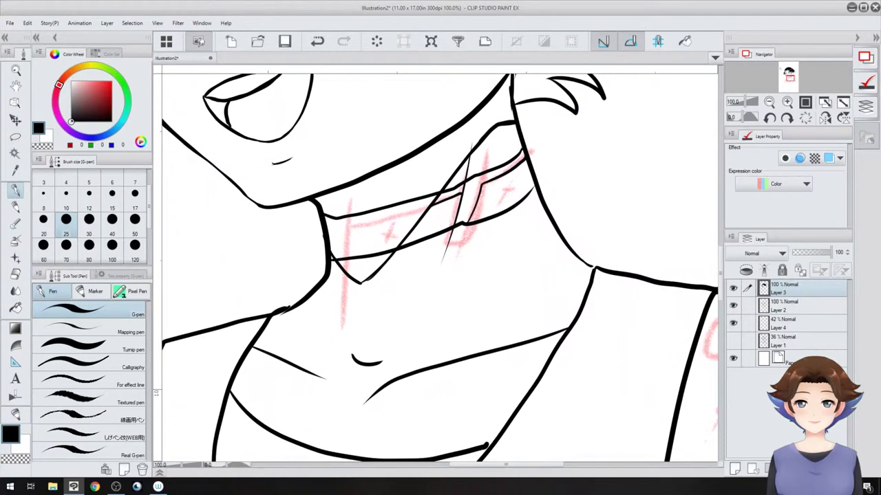
mouse_move(431, 218)
left_mouse_down()
mouse_move(441, 223)
mouse_move(432, 225)
left_mouse_up()
left_click_drag(357, 271, 362, 265)
left_click_drag(363, 240, 375, 232)
left_click_drag(391, 182, 404, 192)
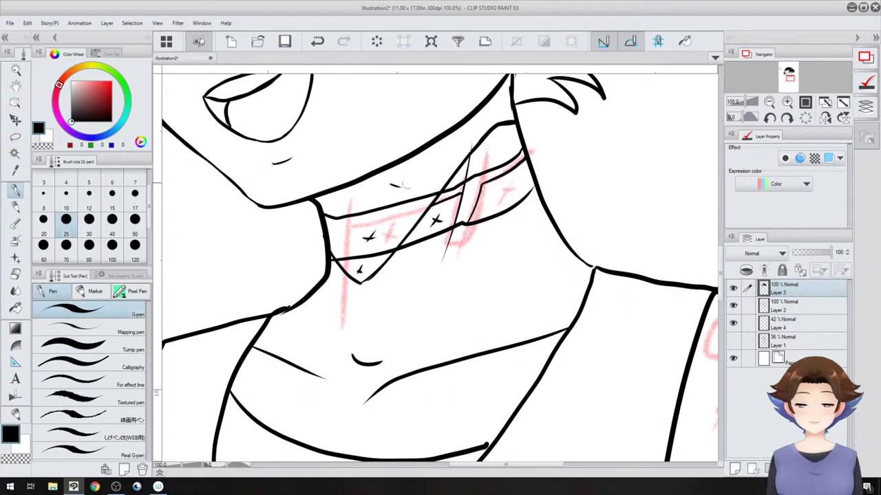
Ink the shadow outline on the far shoulder's sleeve and mark that shadow and the neckline area with small crosses.
mouse_move(498, 201)
left_mouse_down()
mouse_move(510, 191)
mouse_move(542, 94)
mouse_move(610, 4)
left_mouse_up()
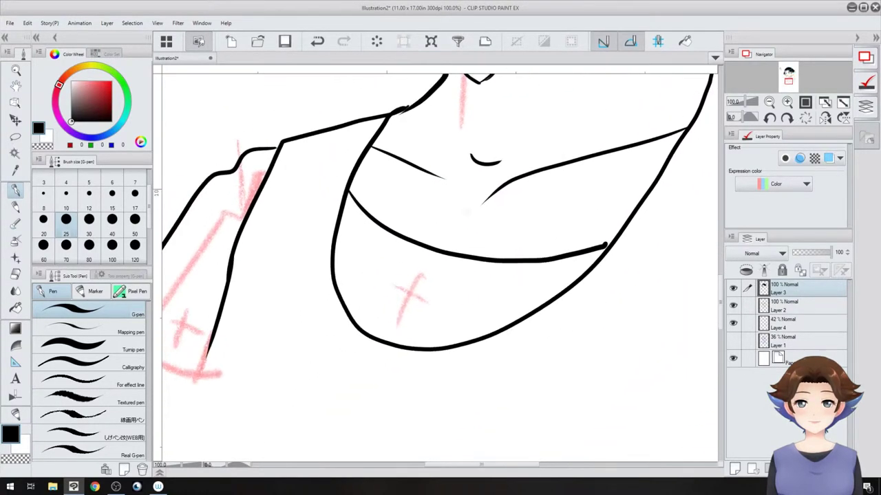
scroll(440, 267, "down", 2)
mouse_move(364, 186)
left_mouse_down()
mouse_move(344, 225)
mouse_move(329, 218)
mouse_move(282, 282)
mouse_move(270, 322)
mouse_move(282, 342)
mouse_move(311, 355)
left_mouse_up()
left_click_drag(291, 308, 307, 311)
left_click_drag(300, 301, 298, 322)
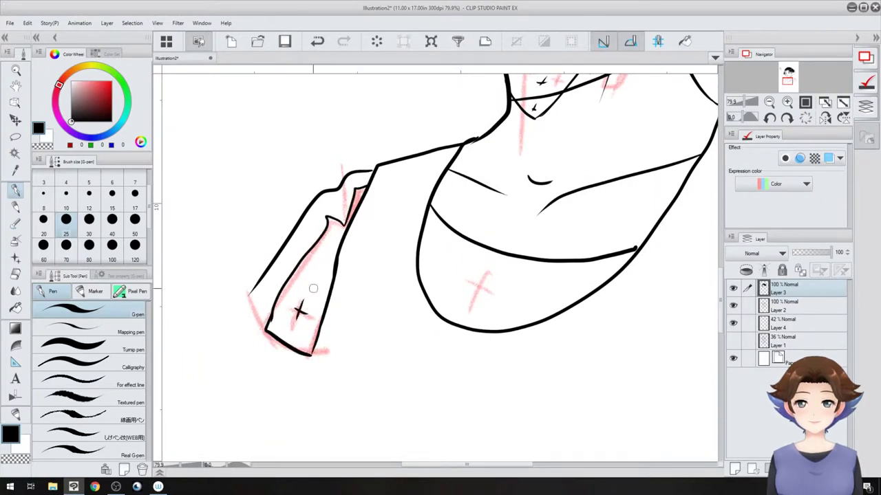
left_click_drag(534, 273, 506, 297)
Ink the fold-shadow outlines and lower edges on the near shoulder's sleeve and mark the outer shadow area with a cross.
mouse_move(511, 275)
left_mouse_down()
mouse_move(533, 299)
mouse_move(297, 247)
mouse_move(201, 242)
left_mouse_up()
mouse_move(525, 85)
left_mouse_down()
mouse_move(459, 127)
mouse_move(426, 168)
mouse_move(452, 180)
mouse_move(481, 169)
mouse_move(469, 221)
mouse_move(484, 319)
left_mouse_up()
left_click_drag(458, 130, 545, 303)
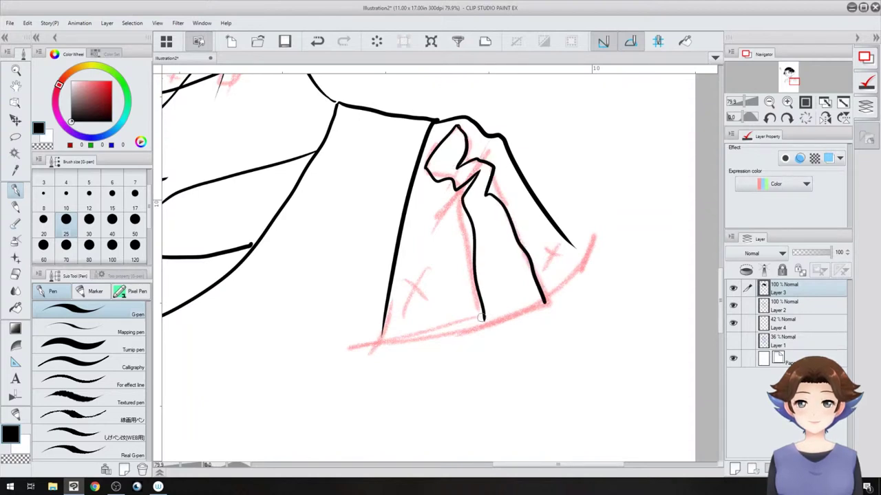
mouse_move(482, 319)
left_mouse_down()
mouse_move(430, 336)
mouse_move(381, 340)
left_mouse_up()
left_click_drag(545, 303, 577, 256)
left_click_drag(531, 231, 546, 227)
left_click_drag(541, 225, 534, 241)
Hide Layer 4 and fill the marked shadow areas on the neck and choker with solid black.
mouse_move(416, 245)
left_mouse_down()
mouse_move(431, 255)
mouse_move(419, 252)
mouse_move(480, 343)
mouse_move(578, 398)
left_mouse_up()
scroll(421, 250, "down", 2)
scroll(441, 303, "down", 3)
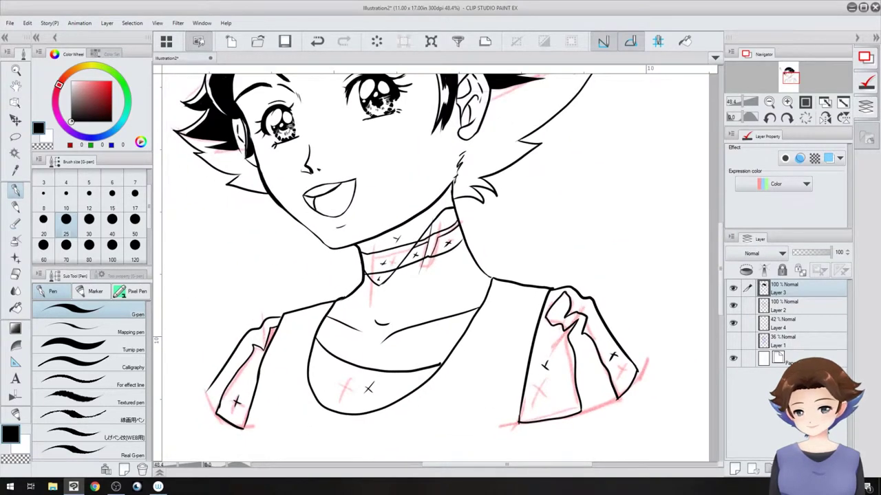
left_click(733, 322)
key("g")
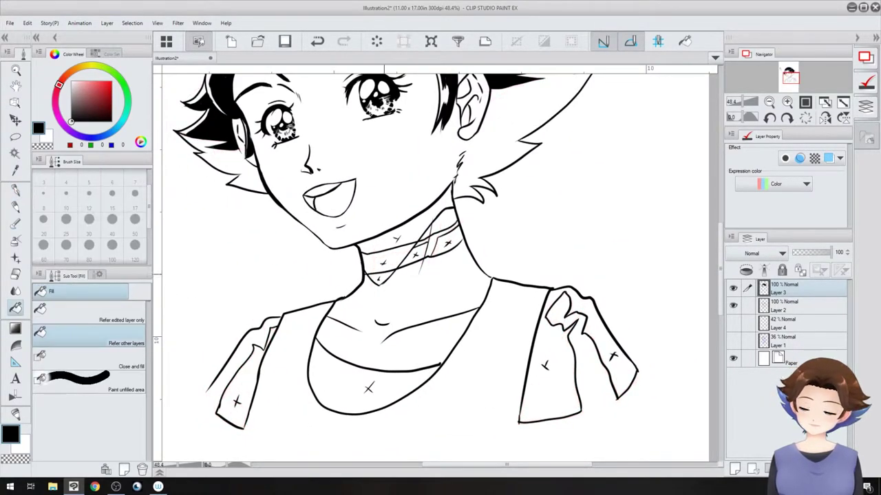
left_click(382, 276)
left_click(390, 259)
left_click(404, 234)
left_click(418, 256)
left_click(450, 241)
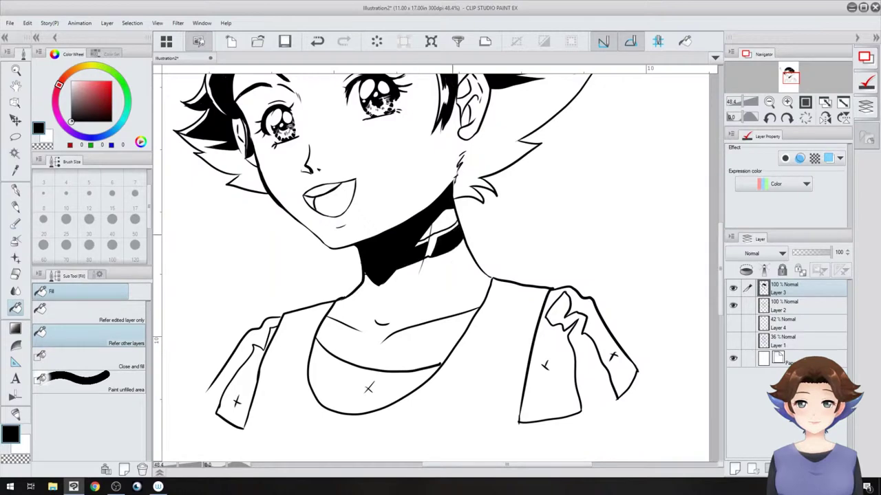
Fill the neckline area and the marked shadow areas on both sleeves with solid black.
left_click(236, 401)
left_click(368, 388)
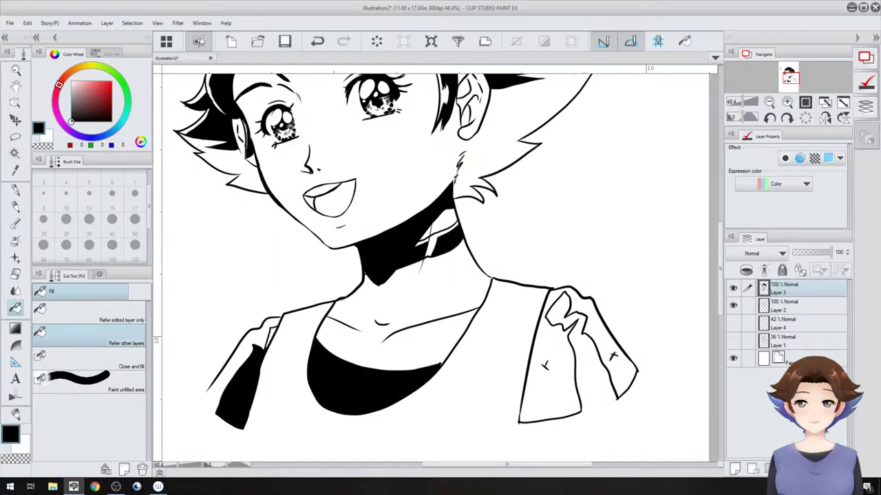
left_click(552, 391)
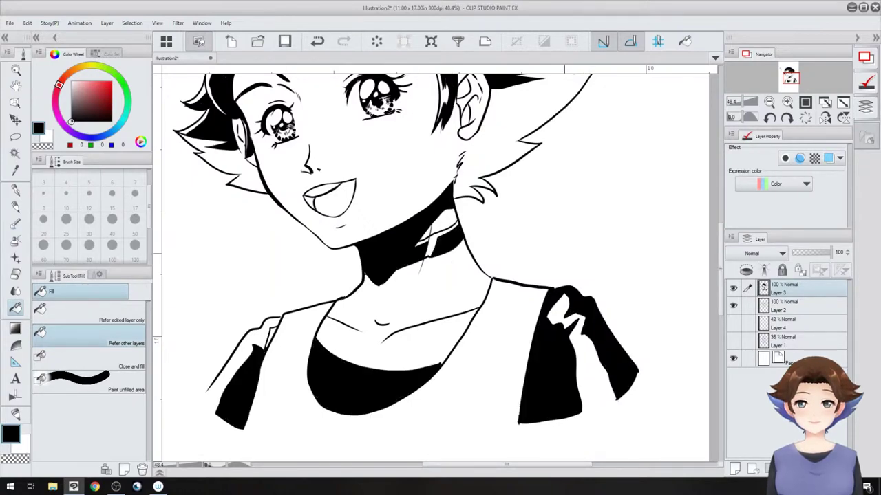
Ink short black G-pen hatching strokes on the thin white strip of the choker at the near side of the neck.
left_click_drag(424, 327, 477, 308)
scroll(476, 313, "up", 3)
left_click_drag(466, 355, 473, 284)
left_click(15, 189)
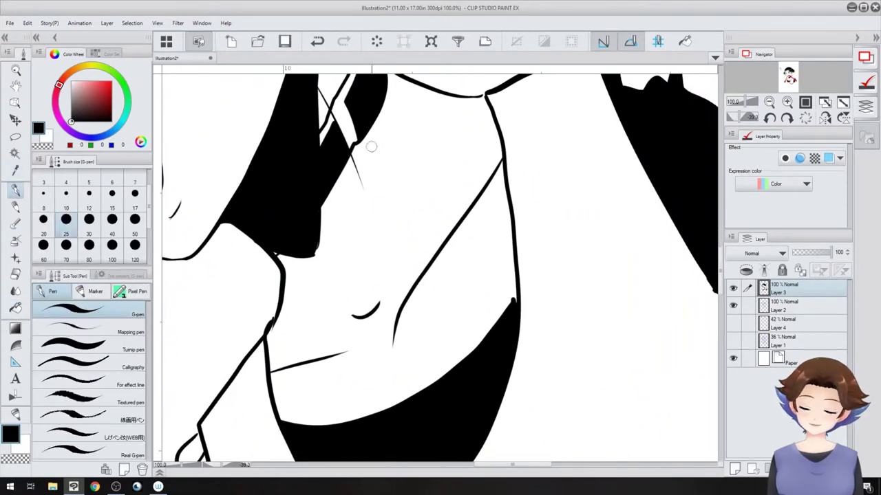
scroll(370, 146, "up", 3)
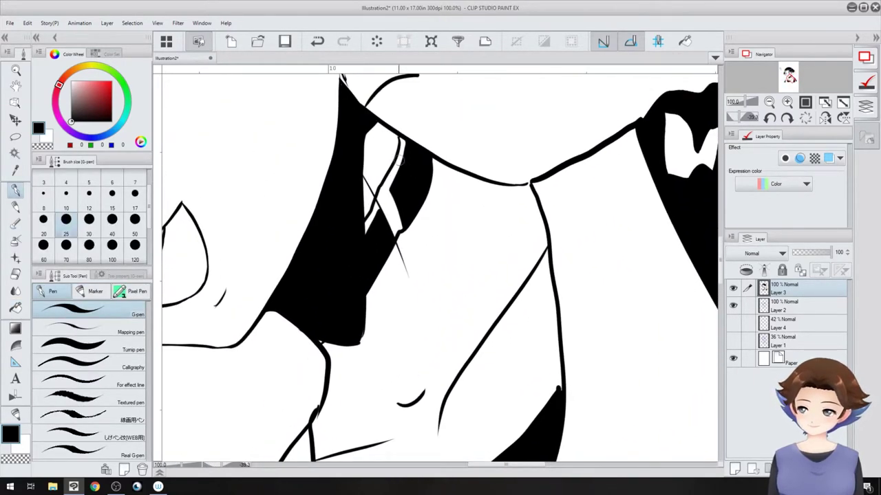
left_click_drag(397, 148, 408, 152)
mouse_move(393, 206)
left_mouse_down()
mouse_move(383, 246)
mouse_move(406, 303)
mouse_move(461, 263)
mouse_move(487, 258)
left_mouse_up()
left_click_drag(361, 166, 369, 171)
left_click_drag(368, 167, 376, 173)
Cross-hatch the upper part of the white patch within the neck shadow, near the neck's edge, with the black G-pen.
mouse_move(376, 170)
left_mouse_down()
mouse_move(346, 192)
mouse_move(357, 210)
left_mouse_up()
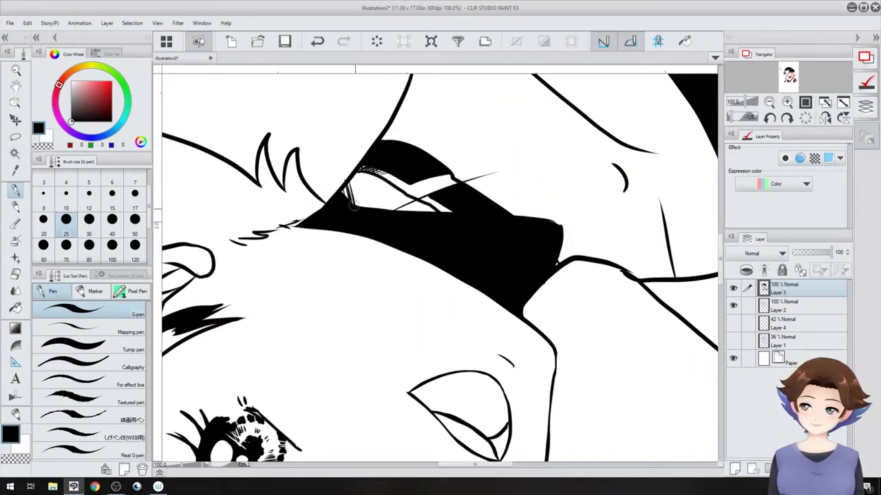
mouse_move(355, 179)
left_mouse_down()
mouse_move(363, 210)
mouse_move(377, 206)
mouse_move(380, 183)
left_mouse_up()
left_click_drag(377, 179, 367, 238)
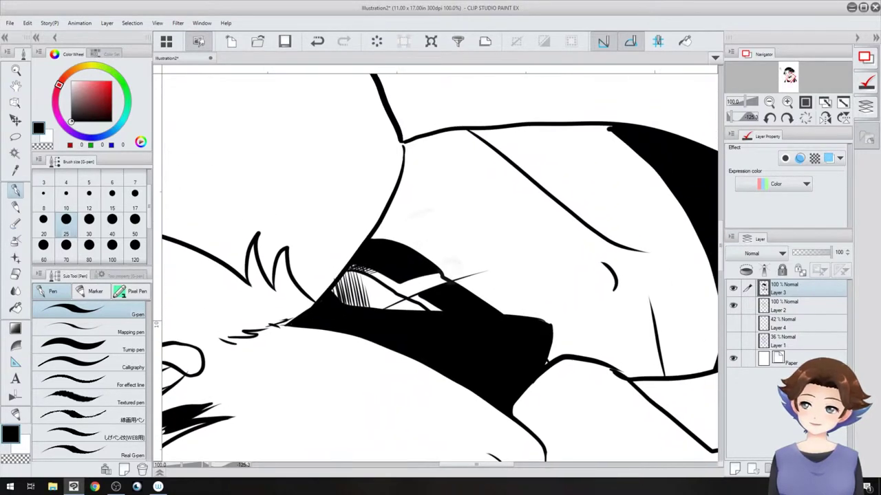
scroll(440, 268, "down", 2)
mouse_move(354, 295)
left_mouse_down()
mouse_move(349, 137)
mouse_move(485, 77)
mouse_move(412, 207)
mouse_move(389, 193)
mouse_move(400, 207)
mouse_move(403, 165)
mouse_move(409, 187)
mouse_move(417, 180)
left_mouse_up()
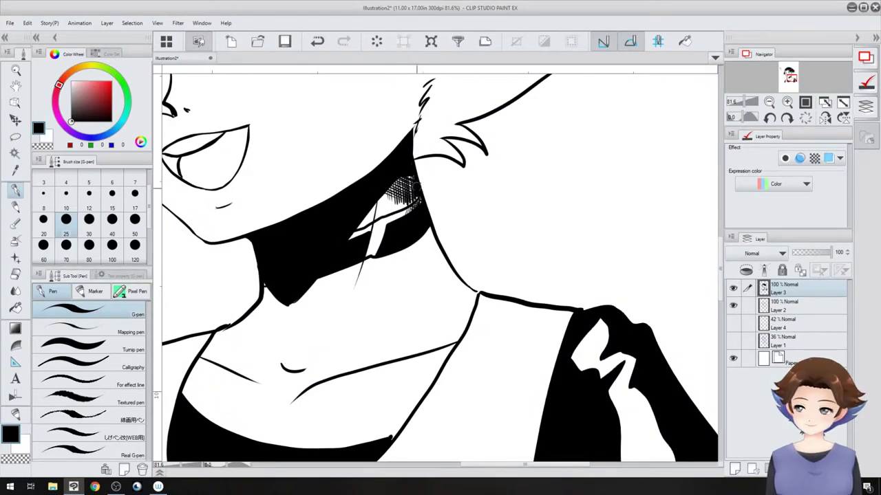
Fill the small gap in the far sleeve's armpit shadow and feather the sleeve's shadow edges with tapered black G-pen strokes.
left_click_drag(386, 324, 629, 123)
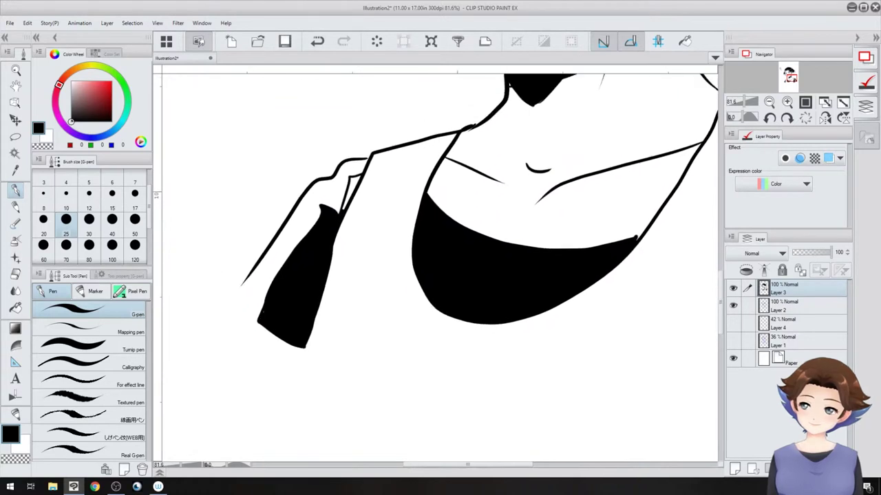
mouse_move(347, 174)
left_mouse_down()
mouse_move(352, 198)
mouse_move(359, 173)
mouse_move(349, 197)
mouse_move(333, 192)
mouse_move(344, 206)
left_mouse_up()
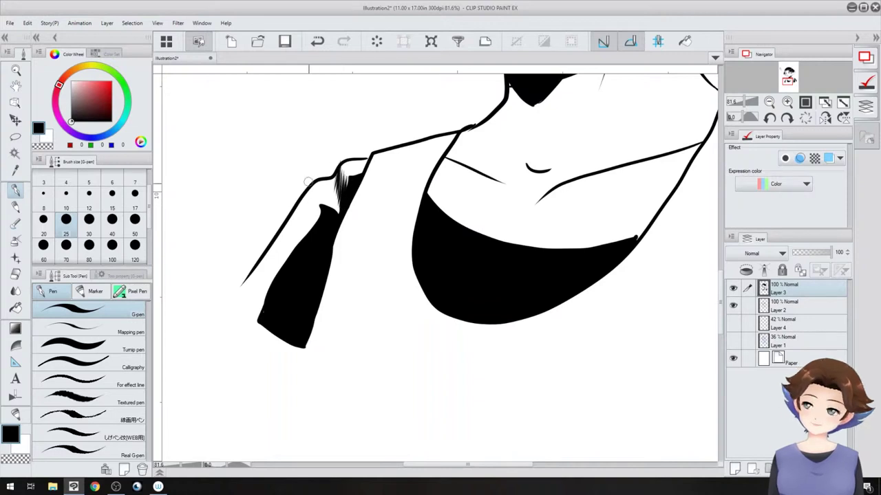
mouse_move(307, 181)
left_mouse_down()
mouse_move(320, 217)
mouse_move(306, 218)
left_mouse_up()
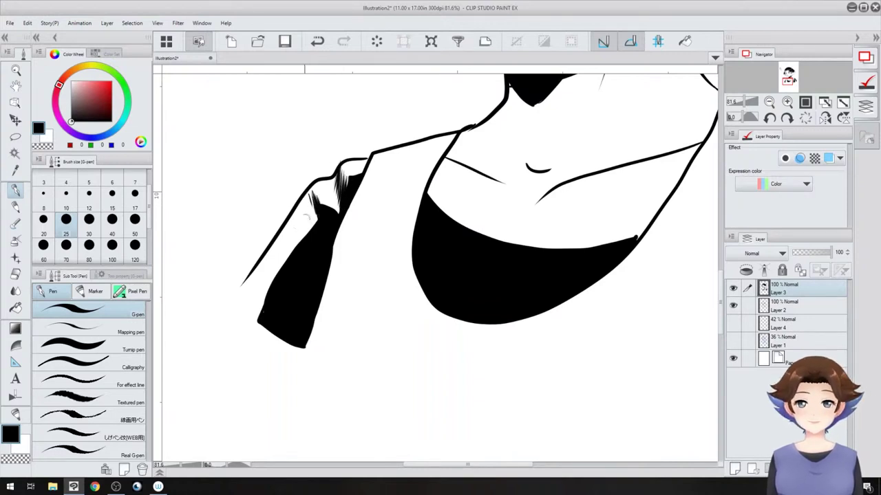
left_click_drag(249, 284, 262, 315)
left_click_drag(259, 274, 264, 302)
left_click_drag(263, 273, 270, 299)
left_click_drag(265, 280, 264, 301)
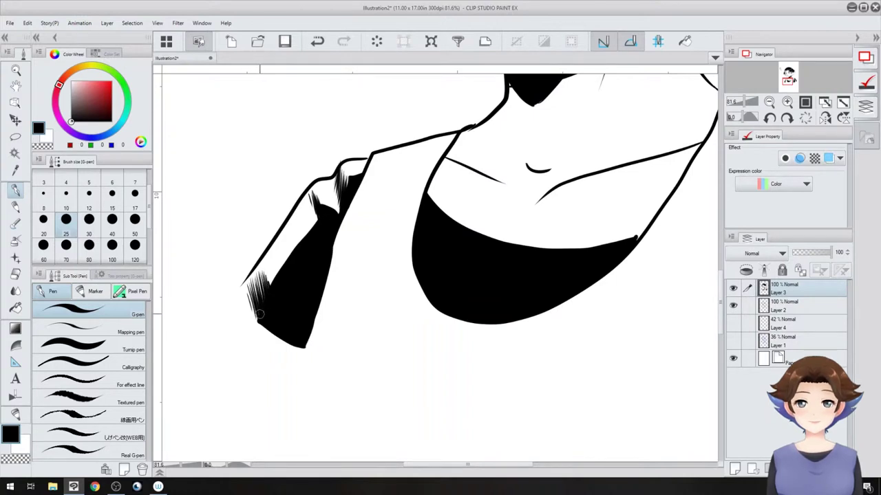
Feather the shadow edges on the near sleeve's shoulder fold and lower opening with tapered black G-pen hatching strokes.
left_click_drag(638, 308, 258, 351)
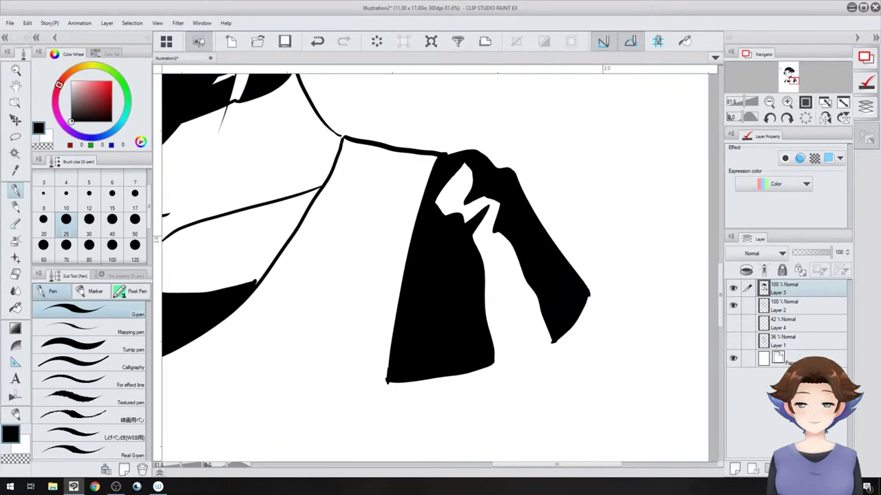
left_click_drag(453, 258, 399, 256)
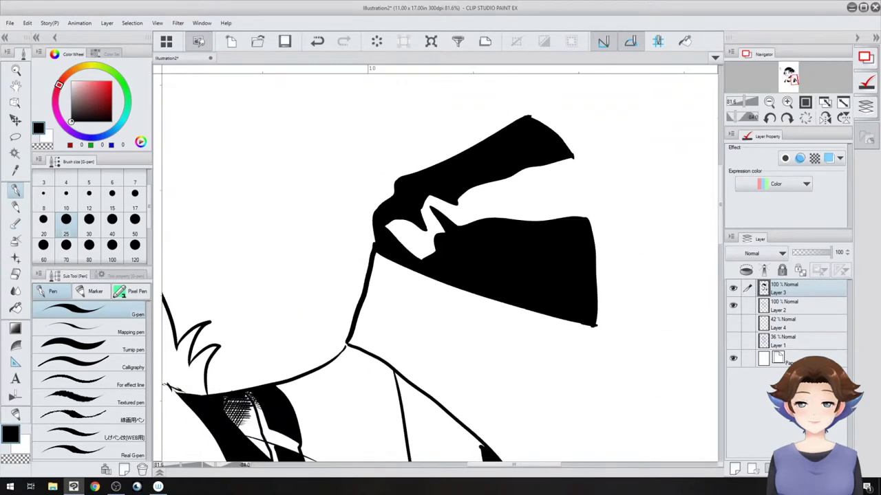
left_click_drag(423, 196, 457, 230)
mouse_move(454, 199)
left_mouse_down()
mouse_move(460, 220)
mouse_move(423, 219)
mouse_move(418, 204)
mouse_move(429, 240)
left_mouse_up()
mouse_move(426, 212)
left_mouse_down()
mouse_move(432, 245)
mouse_move(435, 235)
left_mouse_up()
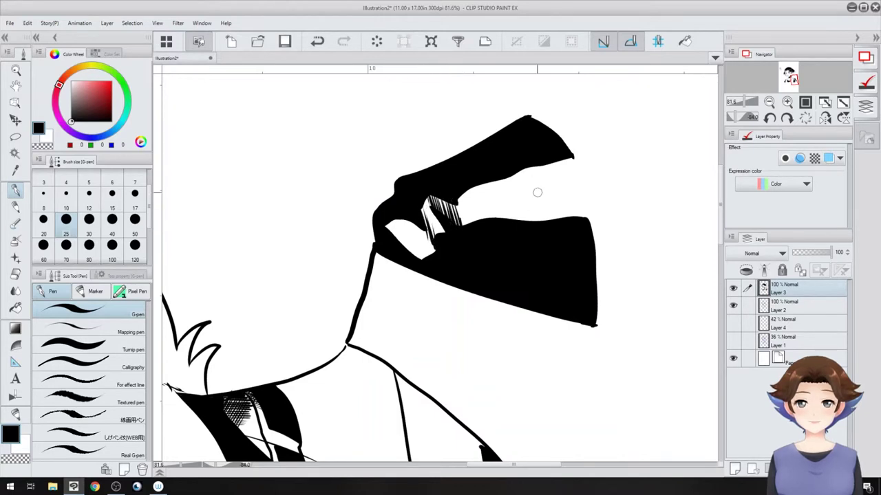
mouse_move(538, 185)
left_mouse_down()
mouse_move(555, 220)
mouse_move(544, 218)
mouse_move(556, 223)
left_mouse_up()
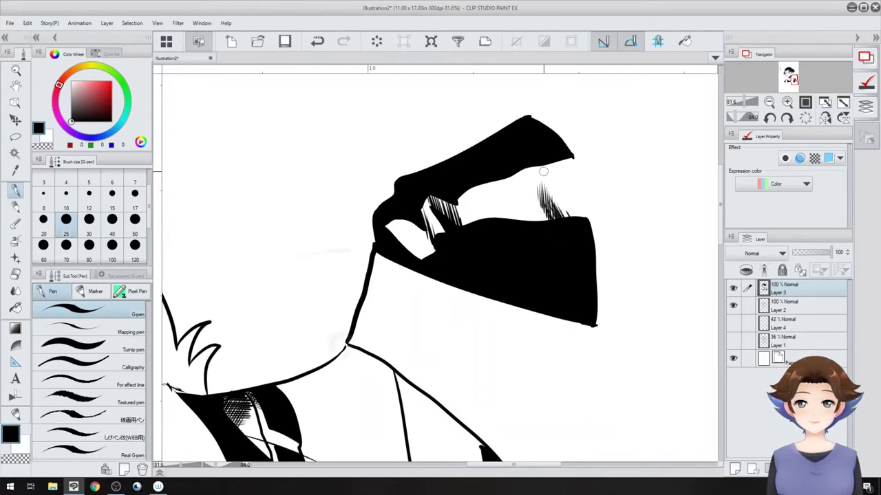
Ink thin tapered black strands on the sideburn beside the near ear and at the tips of the near-side hair spikes.
double_click(342, 343, "shift")
left_click_drag(344, 145, 415, 355)
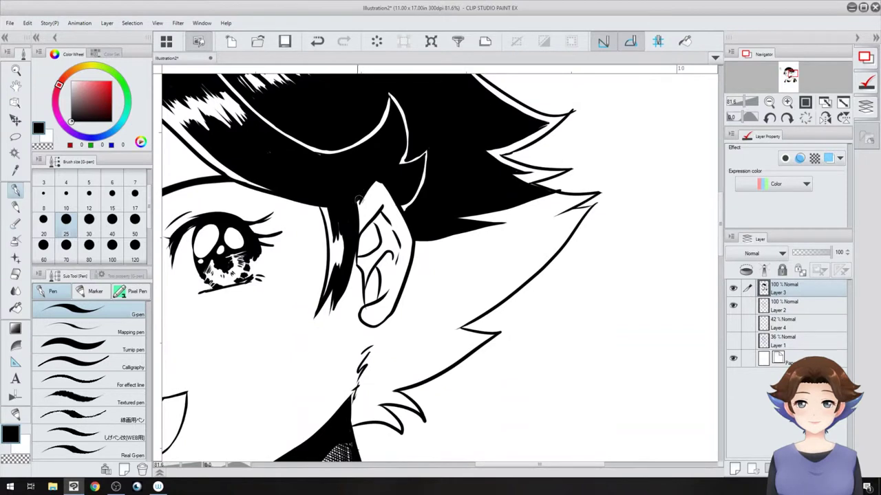
left_click_drag(353, 254, 347, 307)
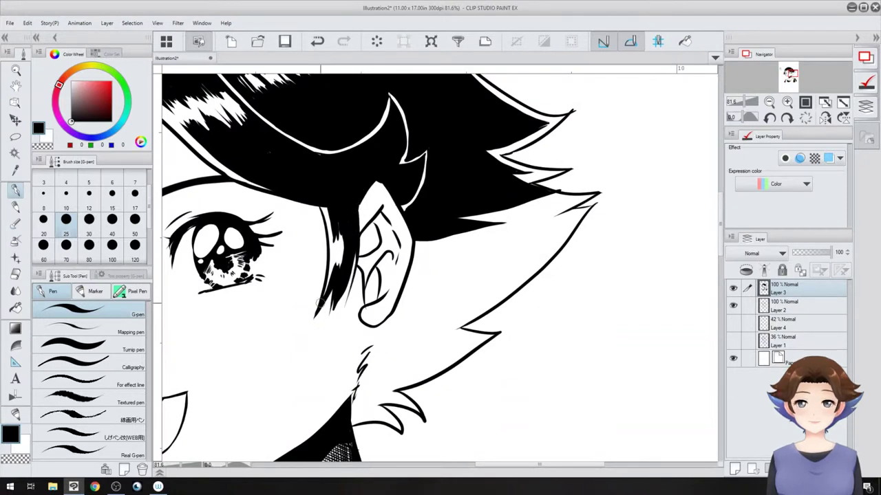
left_click_drag(322, 201, 323, 285)
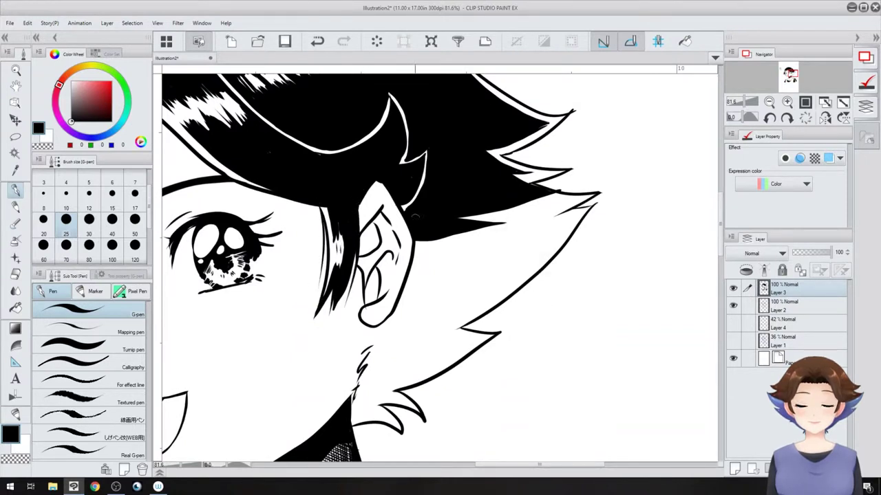
left_click_drag(461, 328, 527, 304)
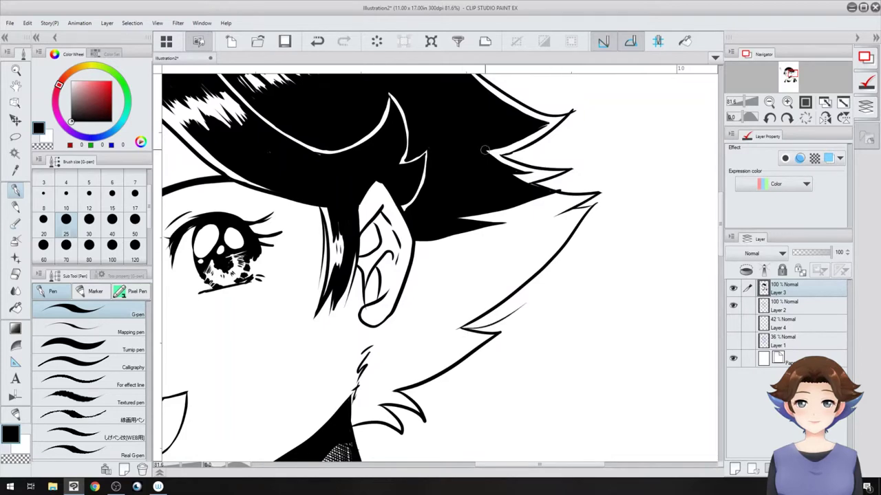
left_click_drag(484, 150, 565, 137)
Paint out the short inner line near the mouth's far corner with the white G-pen.
mouse_move(309, 172)
left_mouse_down()
mouse_move(450, 215)
mouse_move(617, 283)
left_mouse_up()
key("ctrl+minus")
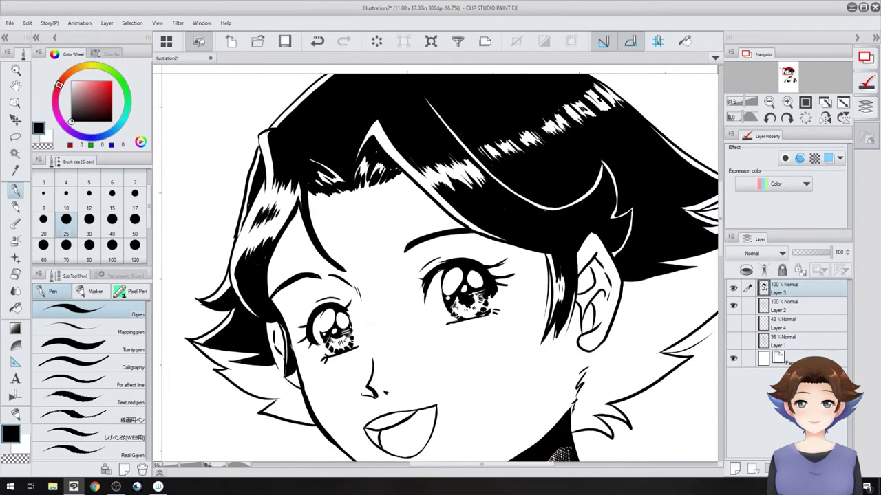
left_click_drag(293, 179, 286, 172)
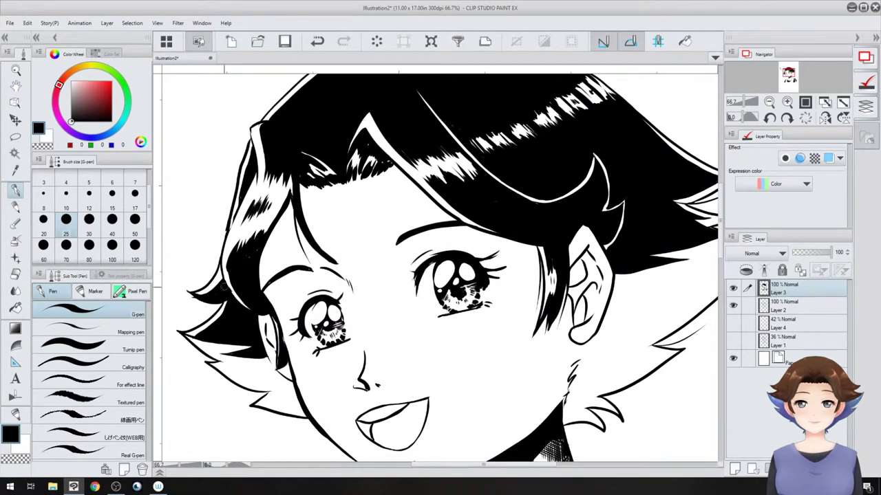
key("ctrl+minus")
key("ctrl+minus")
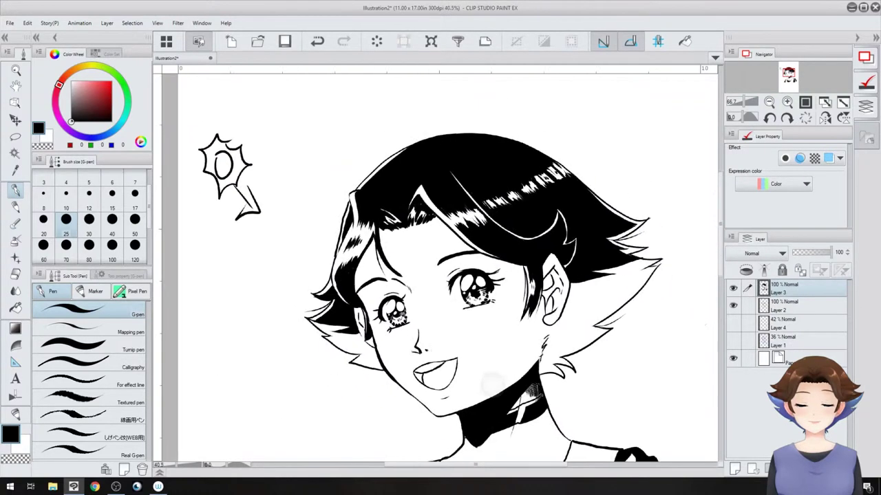
left_click_drag(492, 377, 373, 212)
left_click_drag(438, 351, 488, 417)
key("ctrl+plus")
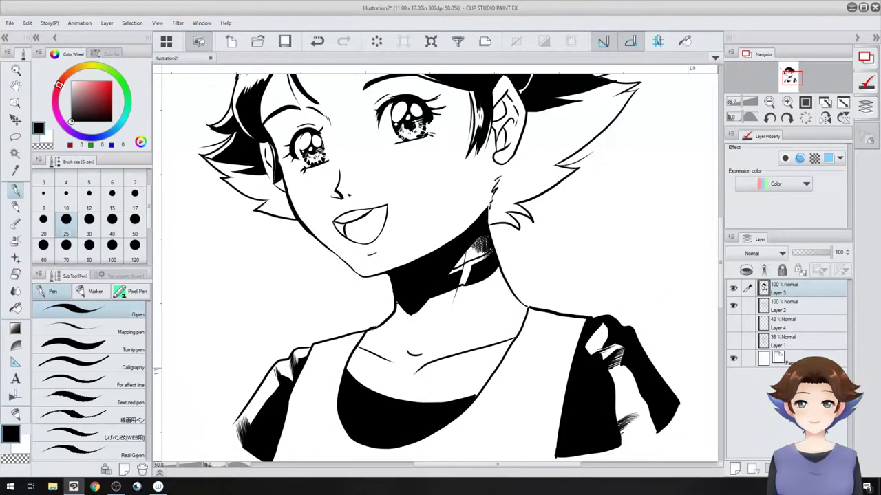
key("ctrl+plus")
key("ctrl+plus")
left_click_drag(392, 267, 399, 327)
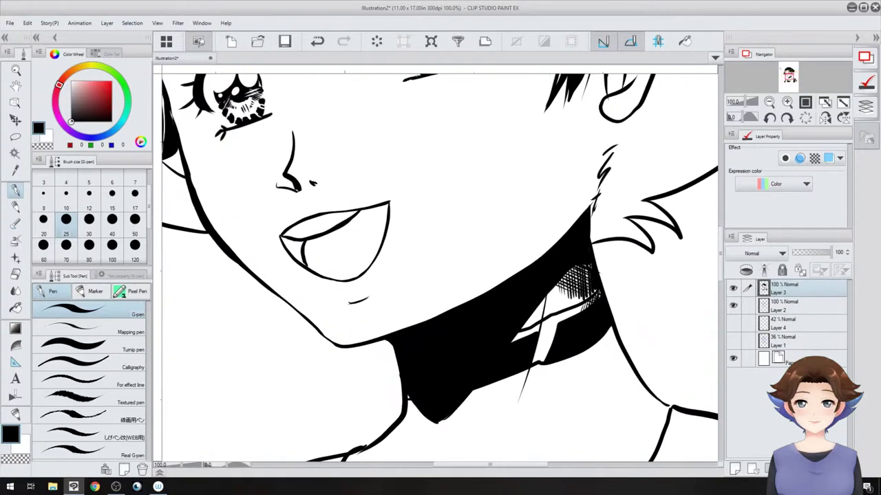
left_click_drag(312, 238, 303, 267)
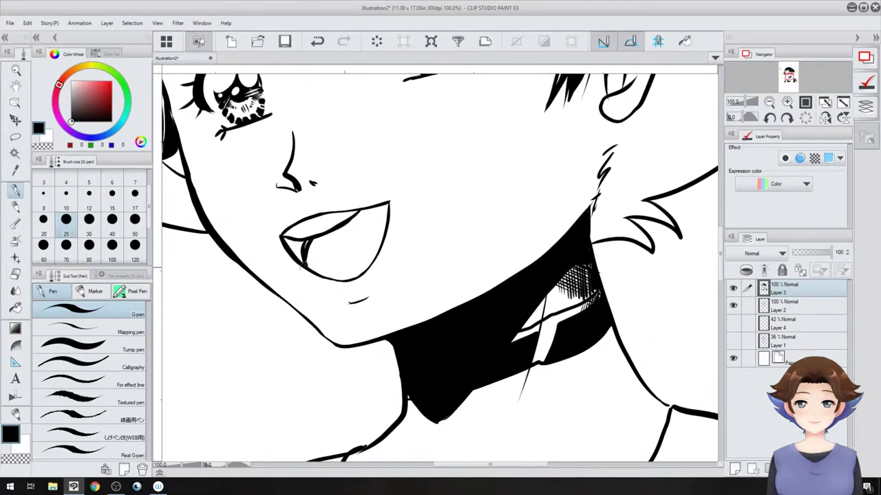
key("e")
key("x")
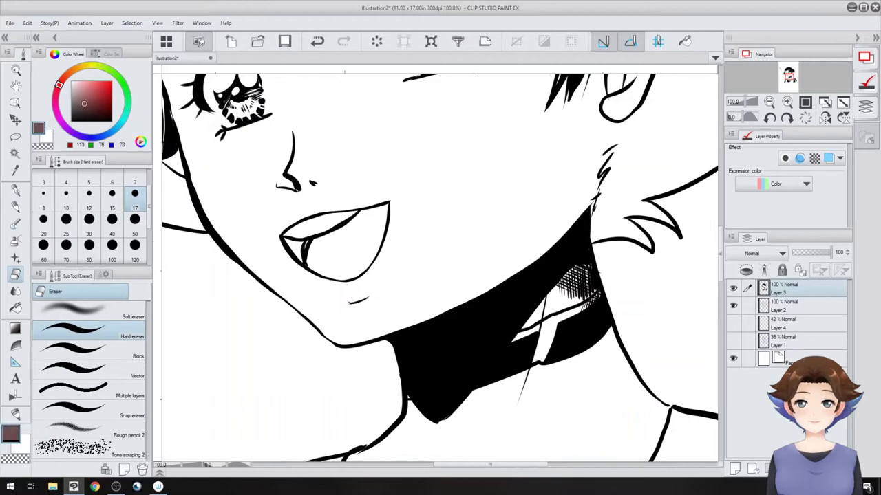
key("p")
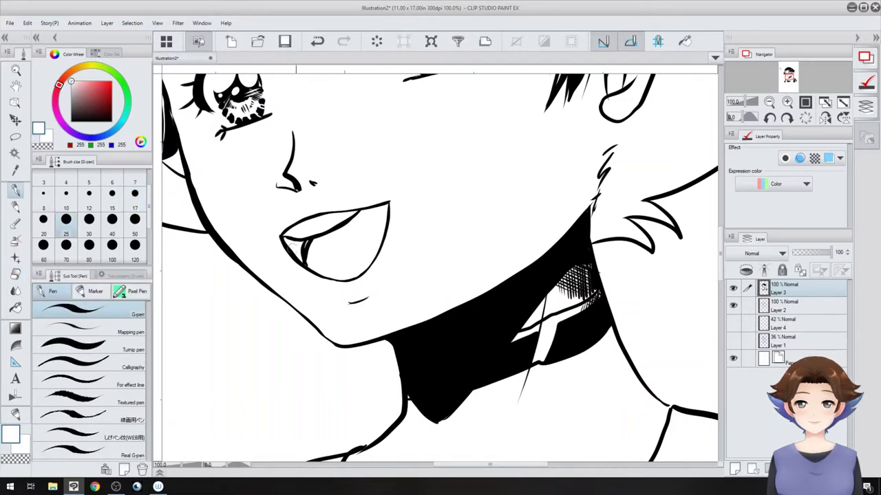
mouse_move(278, 238)
left_mouse_down()
mouse_move(299, 266)
mouse_move(298, 249)
mouse_move(308, 242)
mouse_move(307, 249)
left_mouse_up()
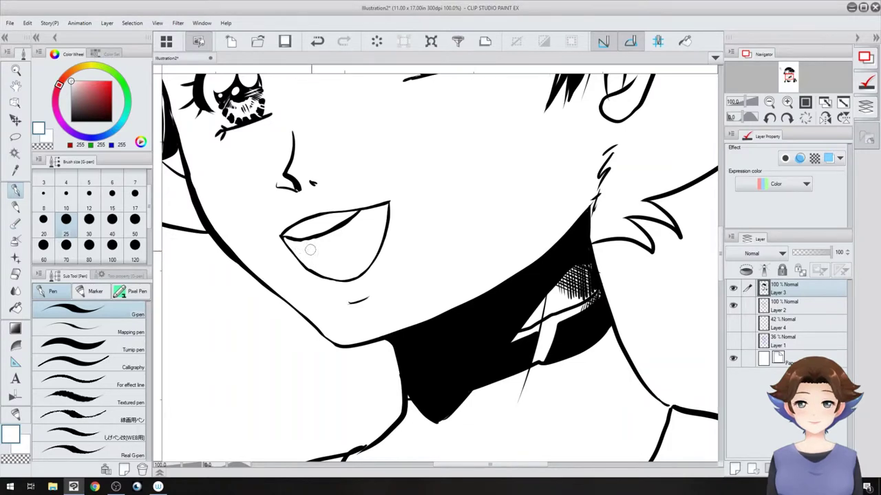
Switch the pen back to black and check the hidden sketches on Layer 1 and Layer 4 against the inked face.
left_click_drag(325, 192, 325, 294)
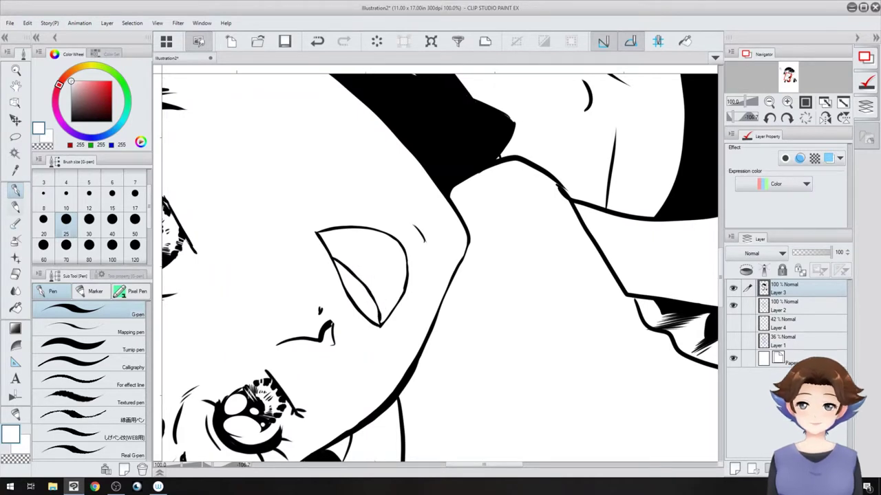
key("x")
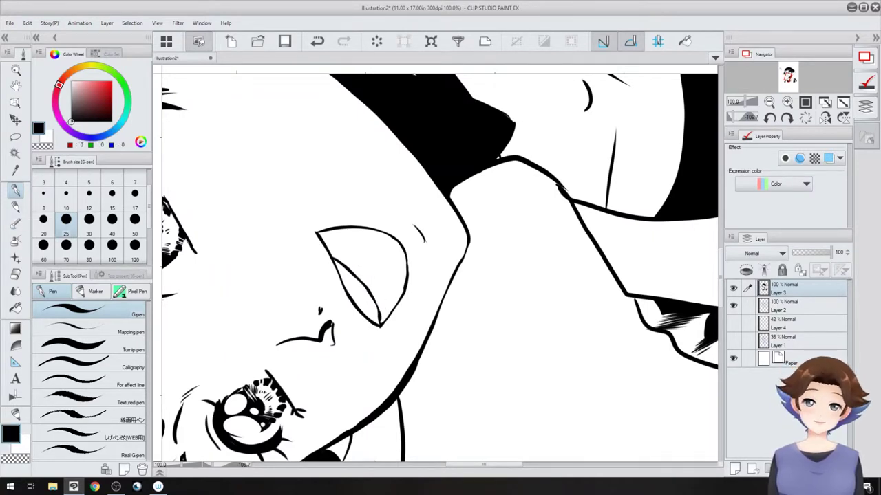
left_click_drag(440, 207, 402, 141)
left_click_drag(440, 255, 446, 277)
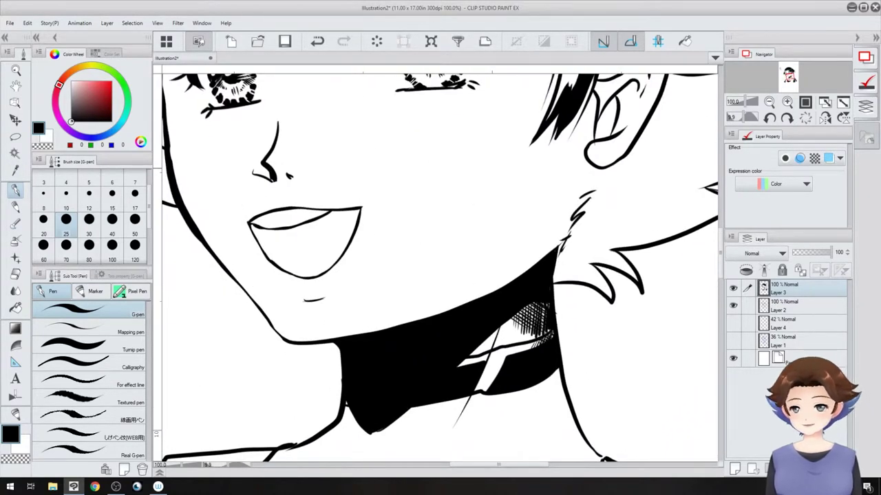
left_click(733, 341)
left_click(733, 341)
left_click(734, 322)
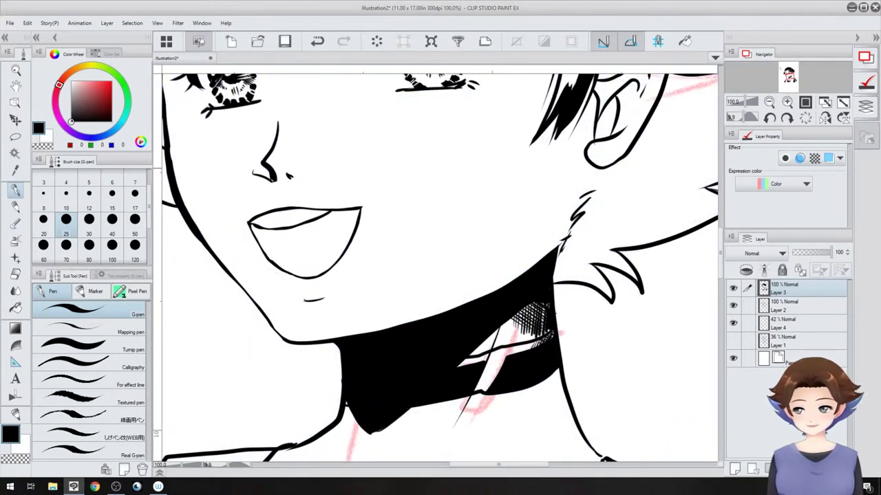
left_click(733, 322)
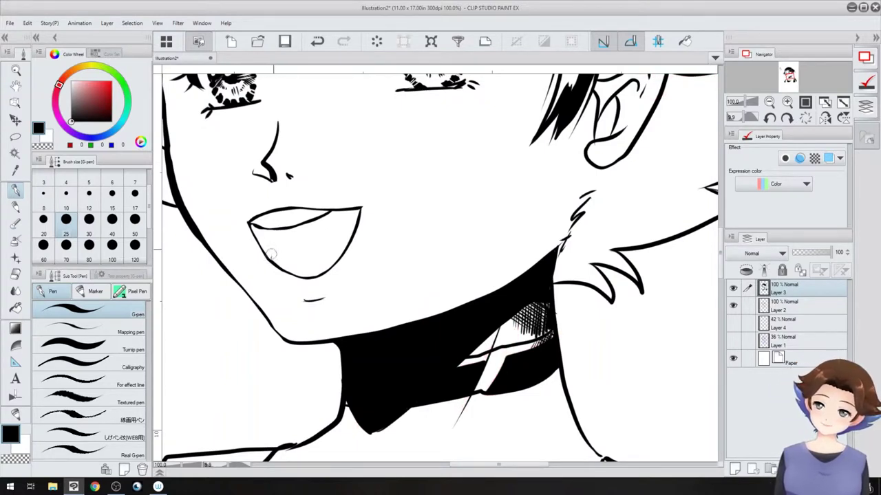
Hatch the inside of both mouth corners with short black G-pen strokes, making the far corner's shading larger.
mouse_move(252, 221)
left_mouse_down()
mouse_move(263, 256)
mouse_move(278, 248)
left_mouse_up()
left_click_drag(270, 230, 275, 240)
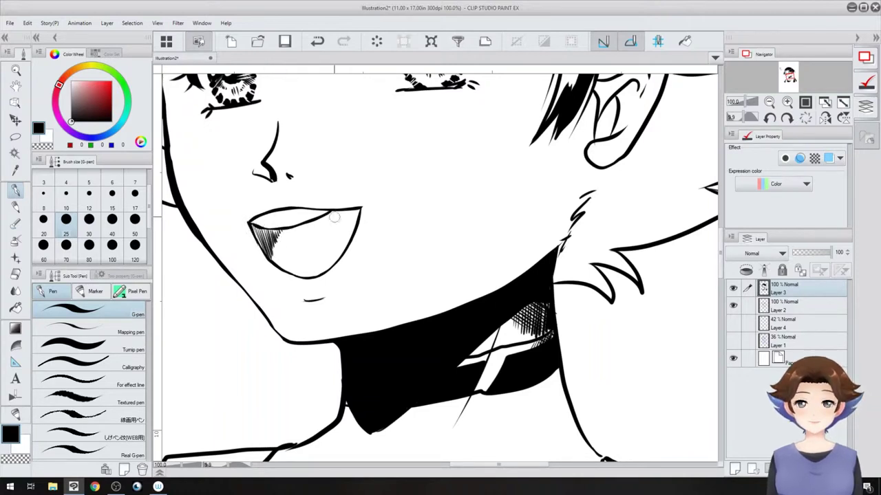
left_click_drag(352, 208, 351, 219)
Thicken the mouth's lower contour with a second black curve, fill the gap with short strokes, and tidy it with the Hard eraser.
mouse_move(283, 231)
left_mouse_down()
mouse_move(274, 245)
mouse_move(279, 230)
mouse_move(294, 270)
mouse_move(334, 288)
mouse_move(313, 348)
mouse_move(399, 296)
left_mouse_up()
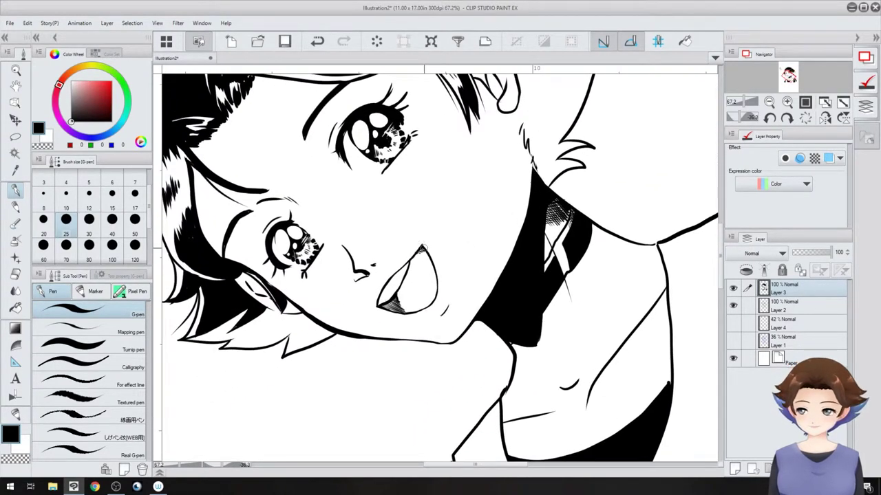
mouse_move(422, 252)
left_mouse_down()
mouse_move(440, 279)
mouse_move(431, 254)
mouse_move(432, 293)
mouse_move(437, 267)
mouse_move(436, 307)
left_mouse_up()
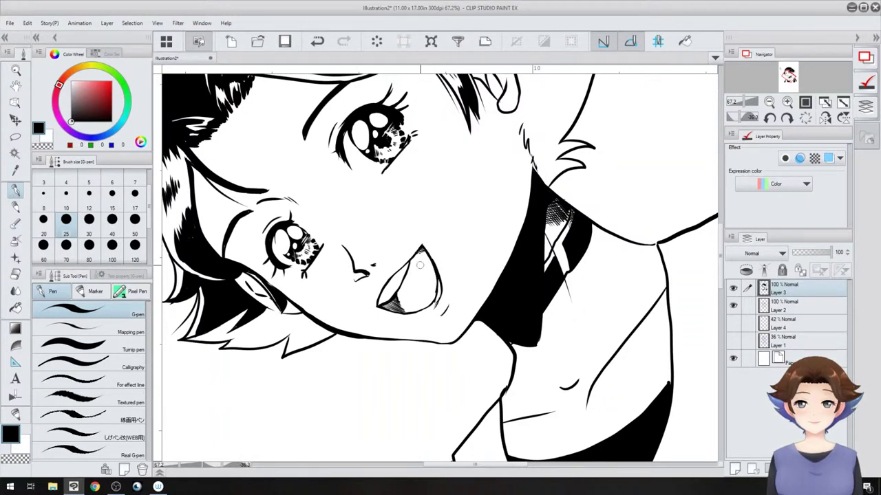
scroll(419, 264, "up", 5)
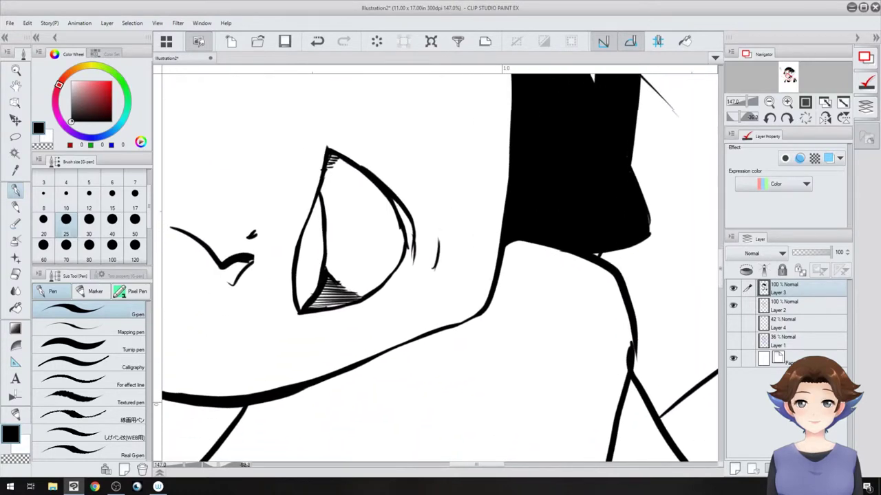
mouse_move(412, 211)
left_mouse_down()
mouse_move(415, 250)
mouse_move(412, 216)
mouse_move(406, 277)
left_mouse_up()
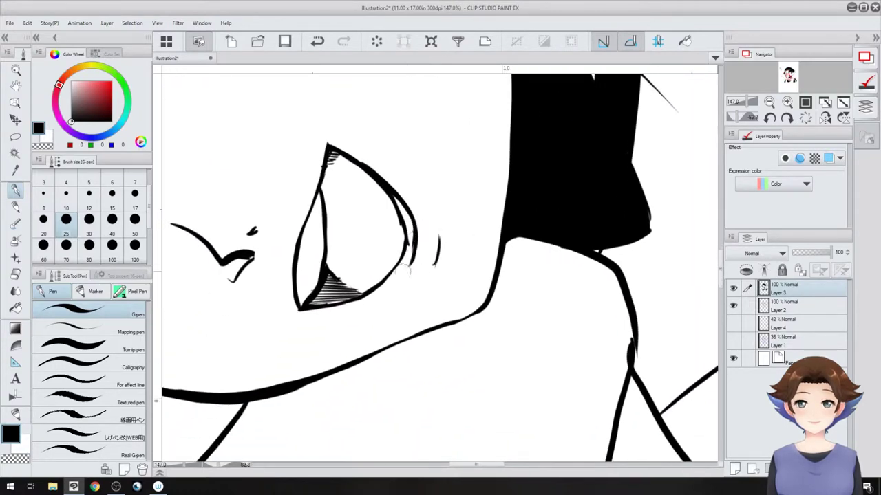
left_click_drag(372, 201, 413, 318)
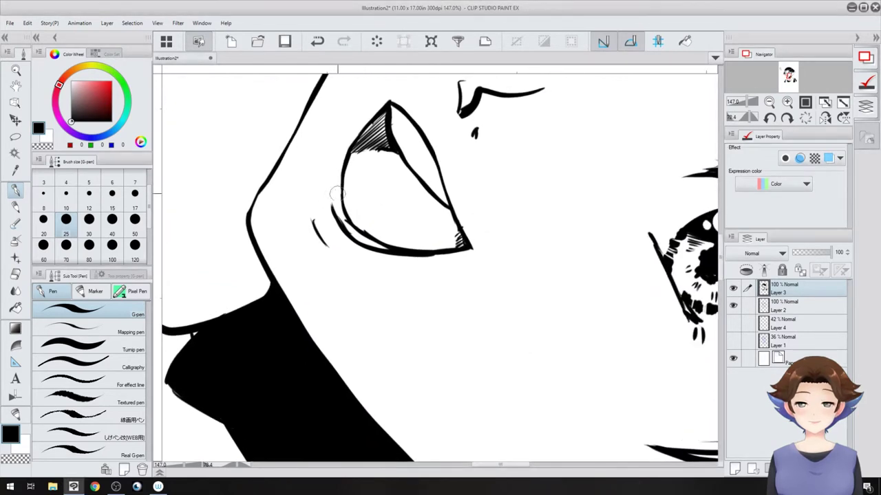
mouse_move(335, 191)
left_mouse_down()
mouse_move(361, 241)
mouse_move(387, 249)
left_mouse_up()
key("e")
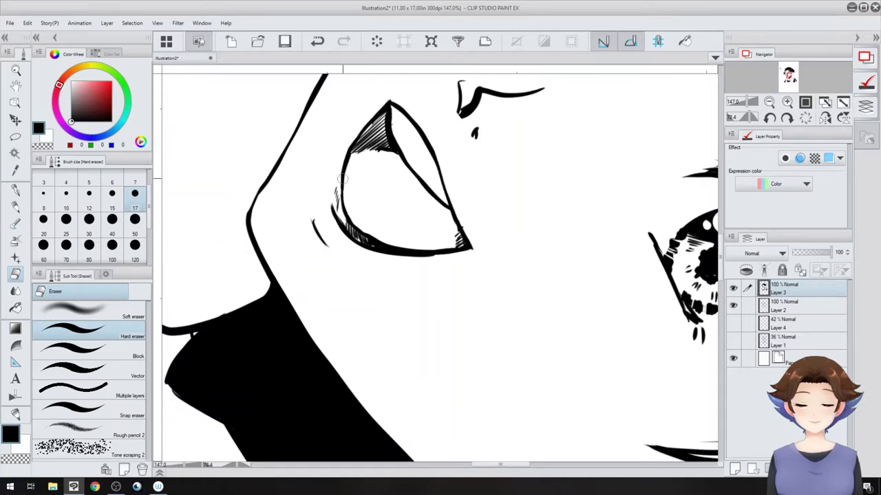
left_click_drag(418, 232, 351, 236)
Reinforce the inner edge of the far-side front hair lock with tapered black G-pen strokes.
left_click_drag(423, 286, 457, 286)
left_click_drag(407, 344, 433, 327)
scroll(441, 170, "up", 2)
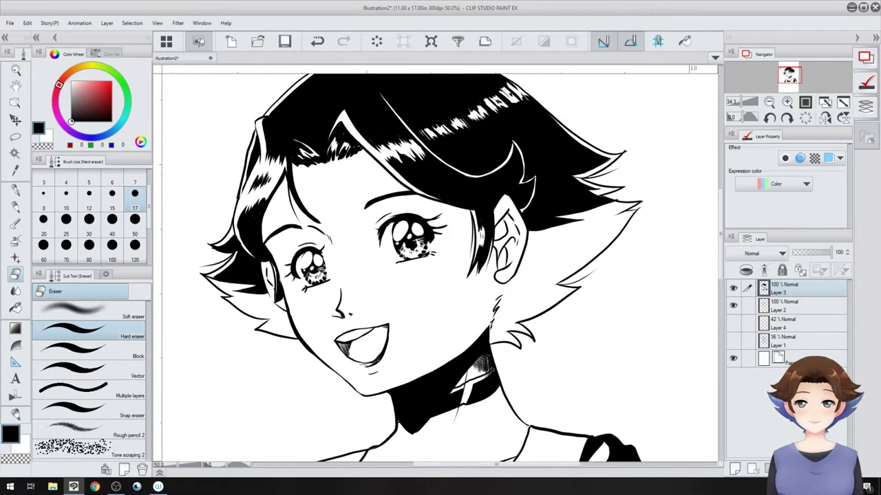
key("p")
left_click_drag(286, 175, 265, 246)
left_click_drag(271, 202, 263, 237)
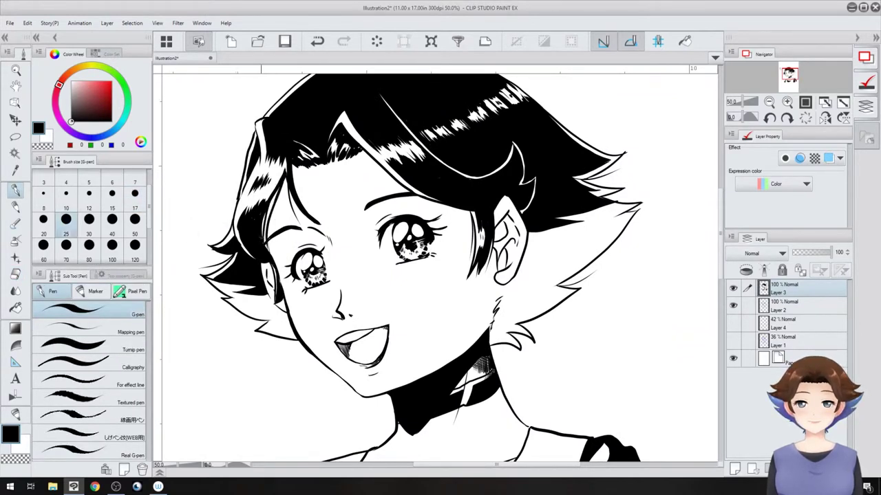
mouse_move(280, 185)
left_mouse_down()
mouse_move(264, 251)
mouse_move(275, 204)
mouse_move(269, 231)
mouse_move(296, 165)
mouse_move(309, 156)
left_mouse_up()
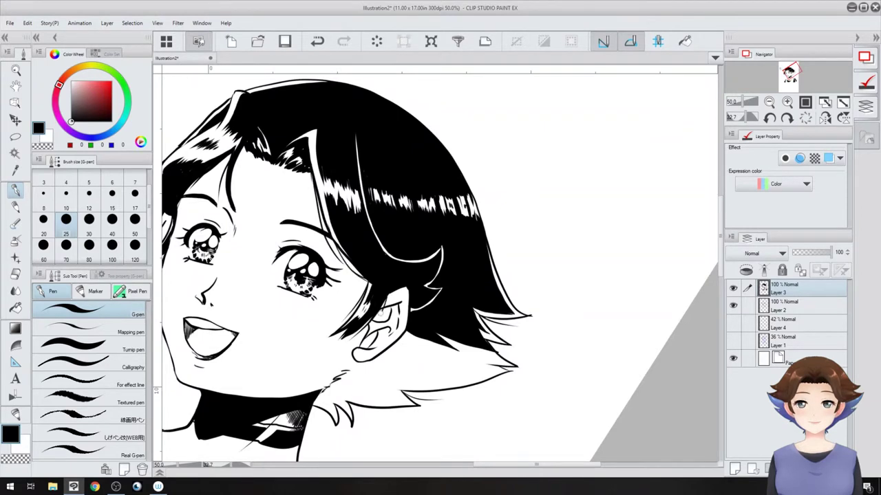
Ink short black G-pen hatching strokes inside the near ear and the far ear.
left_click_drag(382, 313, 368, 334)
left_click_drag(313, 320, 415, 314)
left_click_drag(276, 211, 260, 242)
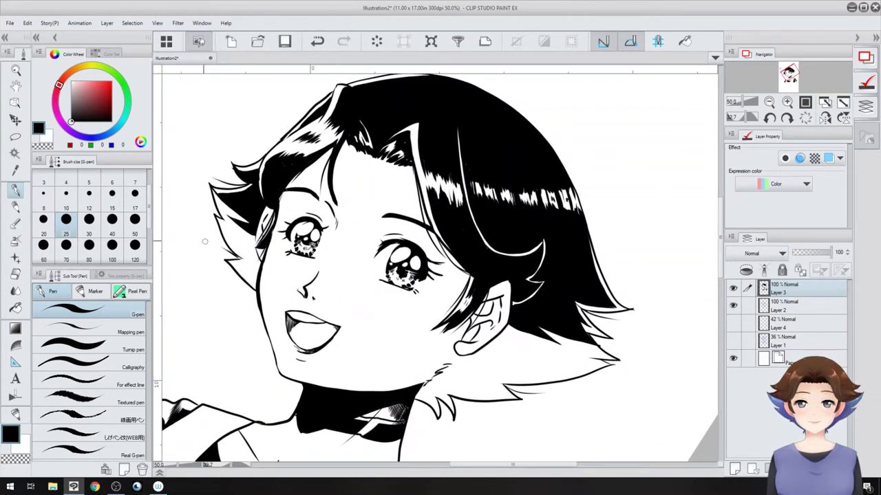
left_click_drag(205, 241, 272, 129)
key("ctrl+@")
left_click_drag(358, 296, 331, 238)
left_click_drag(396, 154, 333, 230)
left_click_drag(346, 229, 321, 200)
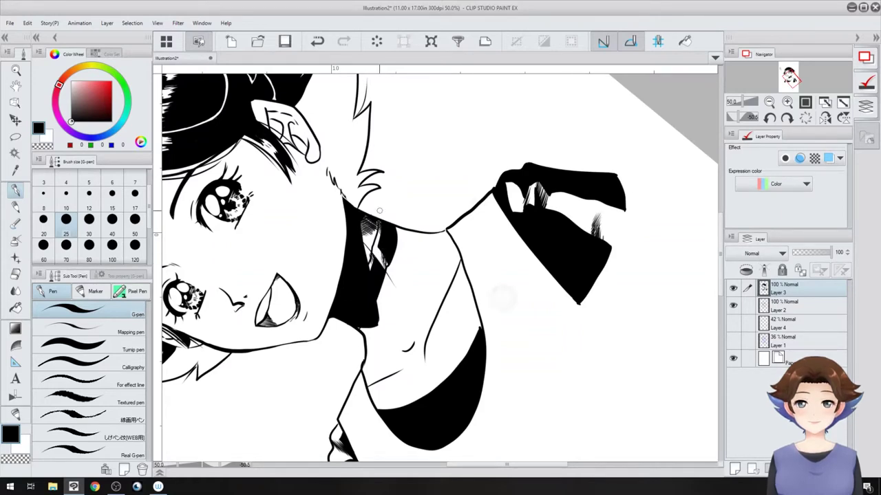
left_click_drag(503, 299, 506, 303)
left_click_drag(448, 369, 426, 417)
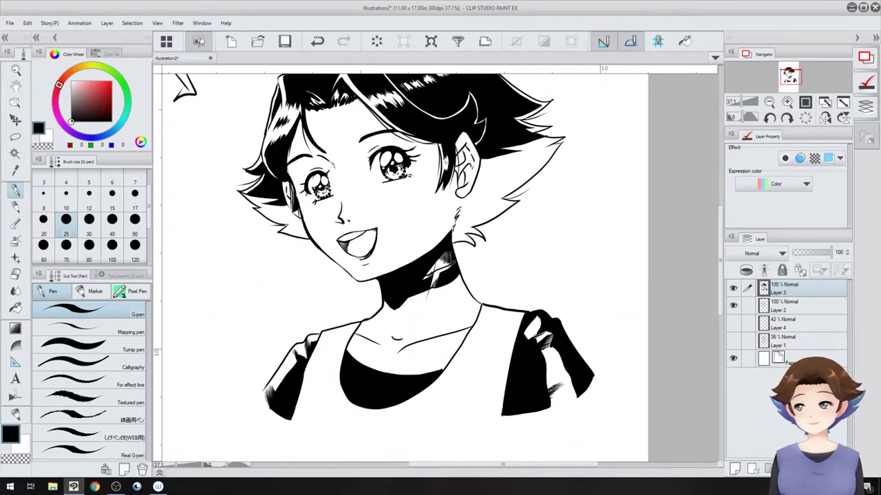
Add a new layer, lasso a small oval inside the white hair section behind the near ear, and create a circle-dot tone from it.
left_click(735, 468)
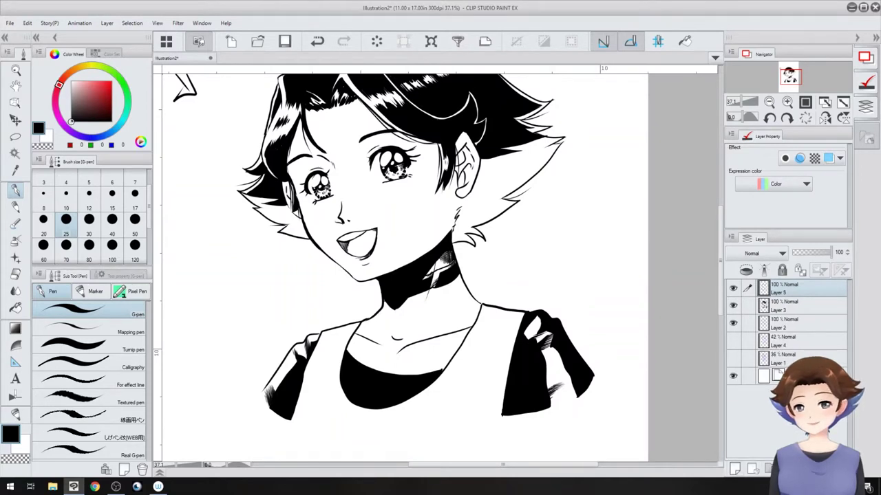
key("m")
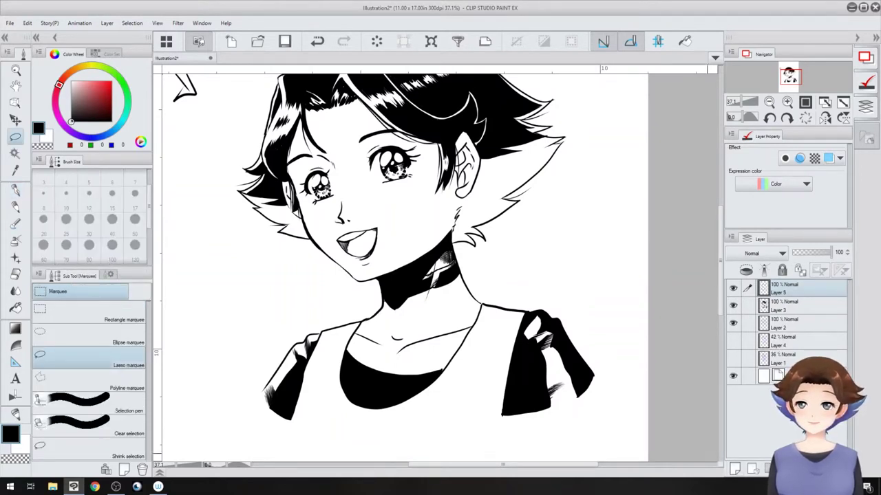
left_click_drag(509, 158, 508, 159)
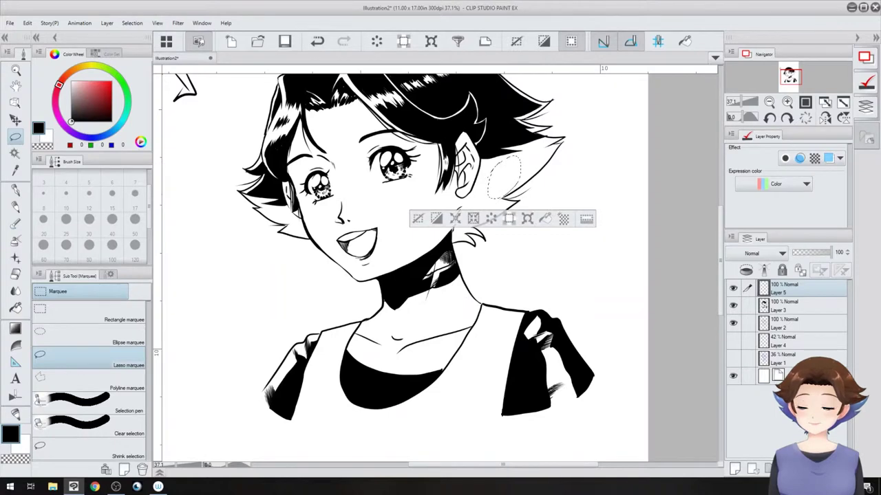
left_click(563, 218)
left_click(770, 238)
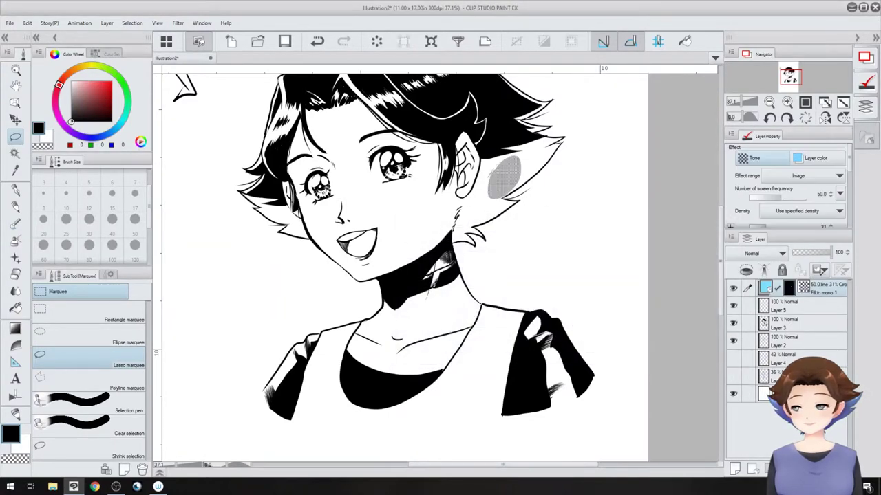
Set the tone layer's screen frequency to 29.0 and its density to 10.
left_click_drag(781, 197, 765, 196)
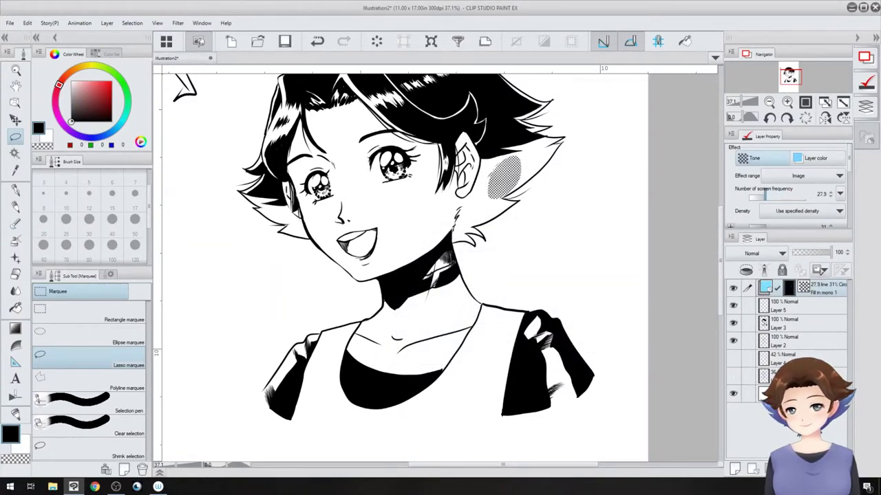
left_click_drag(791, 232, 791, 274)
left_click_drag(766, 227, 751, 227)
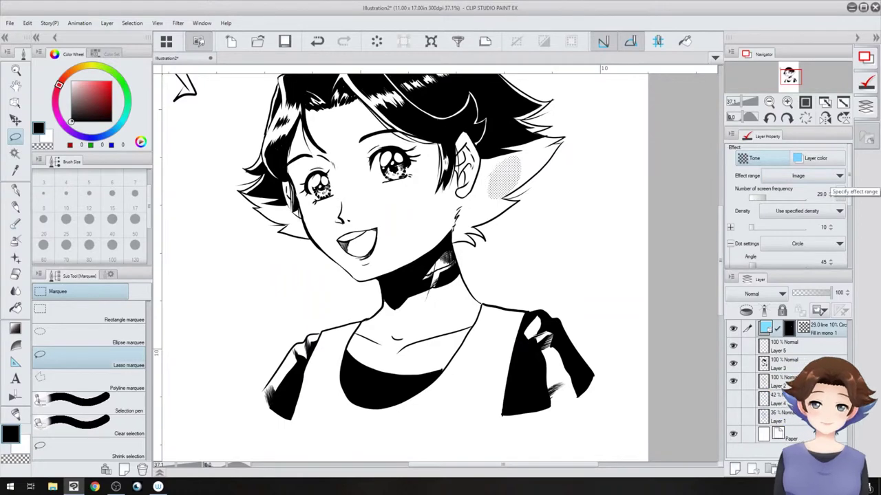
Paint the dot tone over the white lower hair sections on both sides of the head with the G-pen.
key("p")
scroll(510, 177, "up", 1)
mouse_move(510, 178)
left_mouse_down()
mouse_move(456, 202)
mouse_move(415, 202)
mouse_move(428, 178)
mouse_move(421, 210)
mouse_move(390, 229)
mouse_move(412, 206)
mouse_move(389, 242)
mouse_move(382, 275)
mouse_move(399, 285)
mouse_move(416, 280)
mouse_move(403, 263)
mouse_move(446, 240)
mouse_move(394, 246)
left_mouse_up()
left_click(134, 220)
left_click(136, 252)
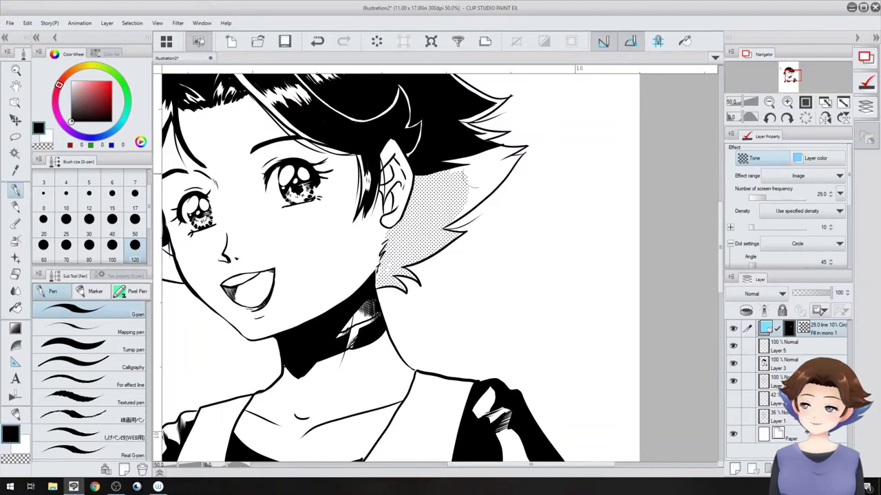
mouse_move(459, 175)
left_mouse_down()
mouse_move(510, 150)
mouse_move(444, 168)
mouse_move(507, 151)
mouse_move(494, 174)
left_mouse_up()
mouse_move(456, 210)
left_mouse_down()
mouse_move(512, 163)
mouse_move(454, 184)
mouse_move(467, 150)
mouse_move(515, 145)
mouse_move(508, 169)
left_mouse_up()
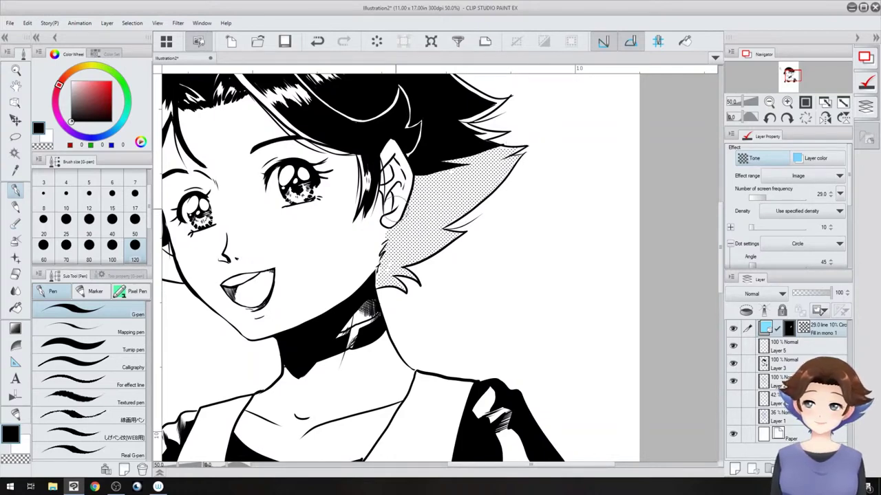
left_click_drag(396, 209, 427, 292)
mouse_move(303, 323)
left_mouse_down()
mouse_move(399, 96)
mouse_move(343, 212)
mouse_move(351, 227)
mouse_move(334, 237)
mouse_move(364, 192)
mouse_move(396, 169)
mouse_move(358, 220)
mouse_move(370, 172)
mouse_move(329, 302)
mouse_move(391, 206)
mouse_move(372, 200)
left_mouse_up()
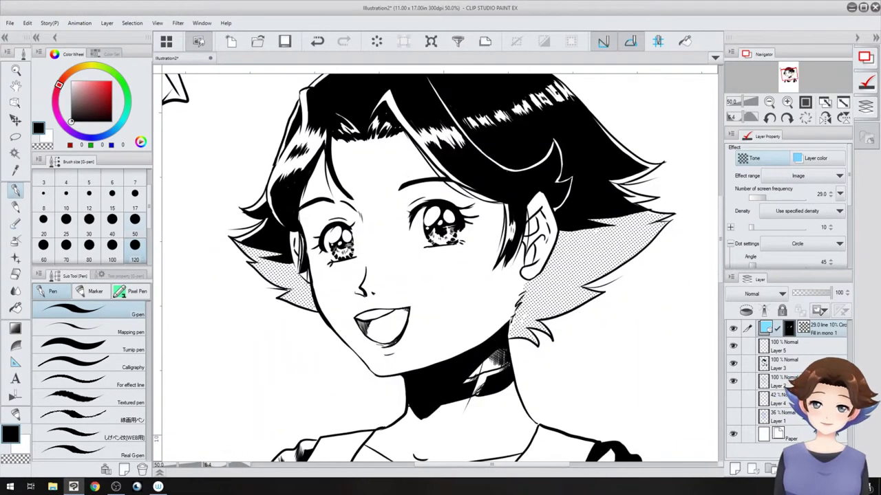
Close the vest's open lower edge with a curved size 50 G-pen tone stroke and fill the vest with tone, referring to other layers.
left_click(134, 221)
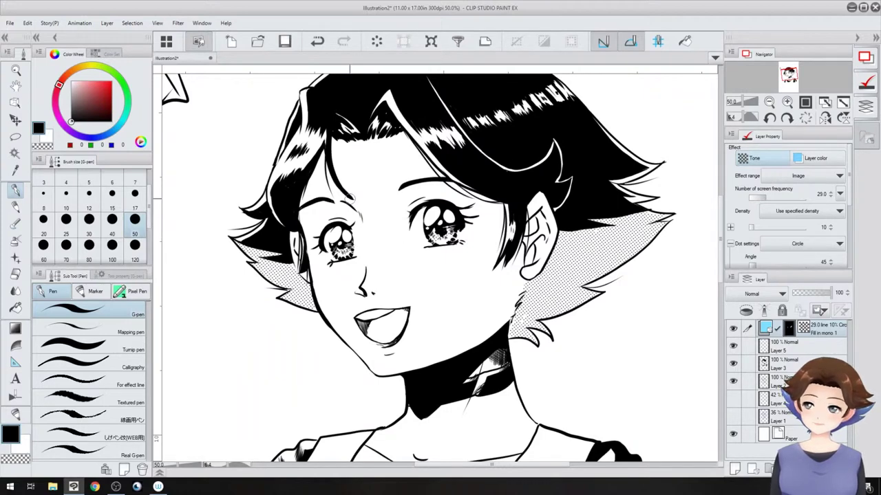
left_click_drag(427, 399, 454, 257)
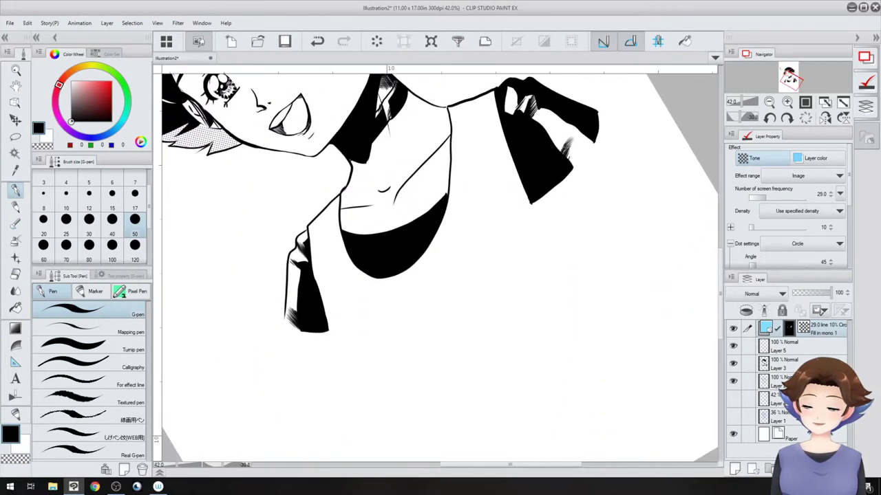
mouse_move(328, 334)
left_mouse_down()
mouse_move(441, 289)
mouse_move(531, 201)
left_mouse_up()
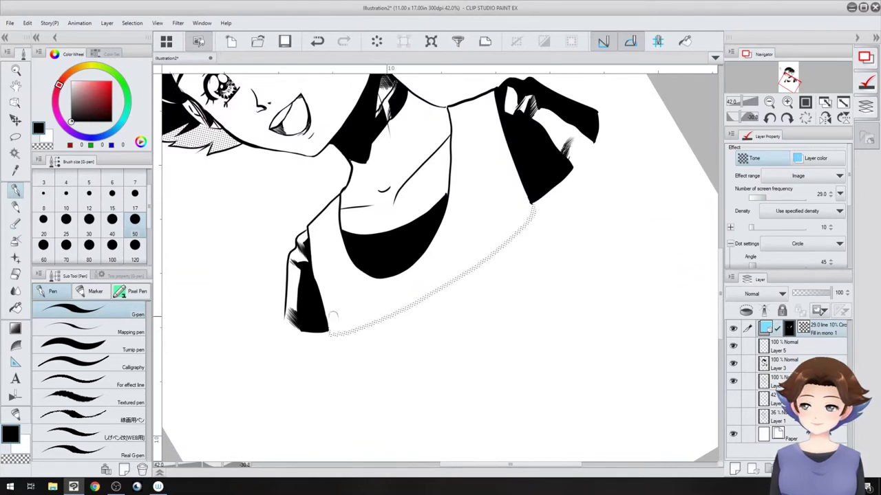
key("g")
left_click(482, 181)
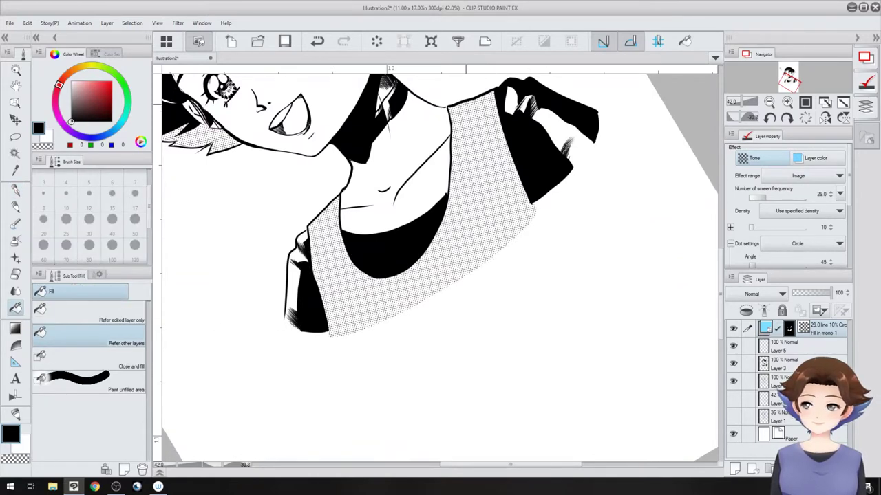
Paint dot-tone shadows on the neck and collarbones and over the white sleeve highlights using the G-pen at size 120.
left_click_drag(482, 182, 475, 406)
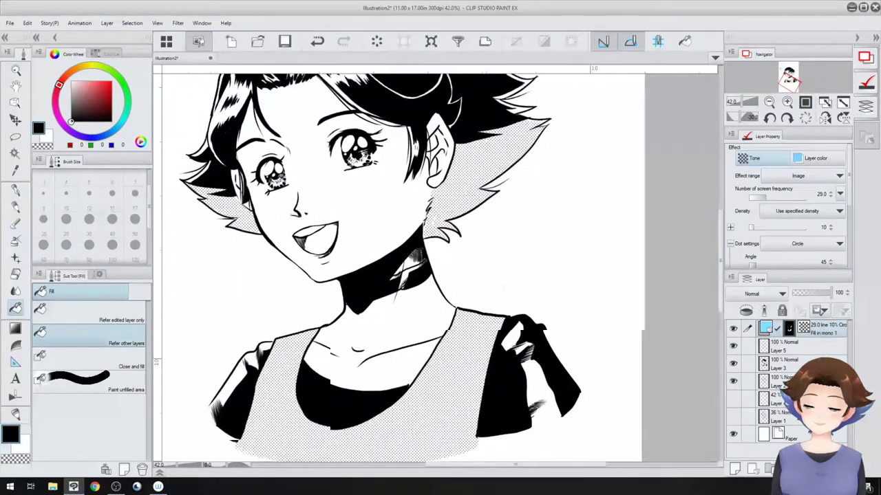
key("p")
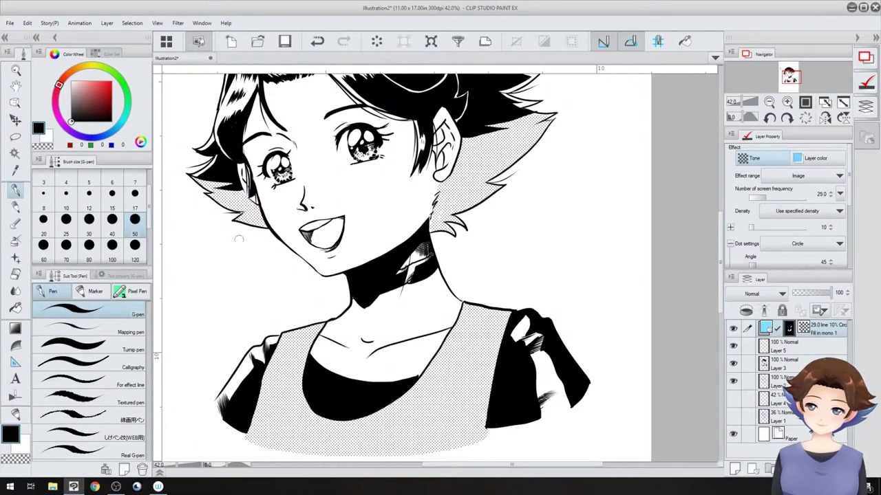
left_click(135, 259)
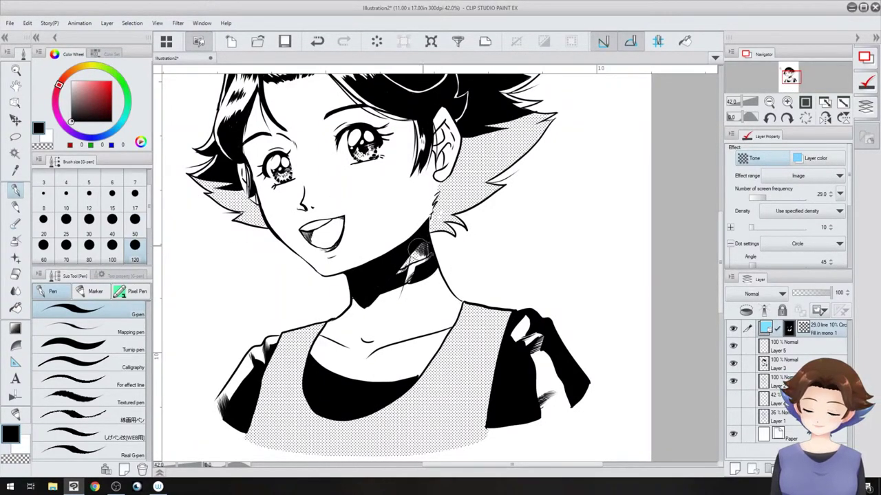
mouse_move(419, 248)
left_mouse_down()
mouse_move(440, 302)
mouse_move(425, 247)
mouse_move(436, 273)
mouse_move(435, 319)
mouse_move(454, 304)
mouse_move(414, 372)
mouse_move(423, 358)
mouse_move(355, 332)
mouse_move(389, 361)
mouse_move(378, 354)
mouse_move(415, 337)
left_mouse_up()
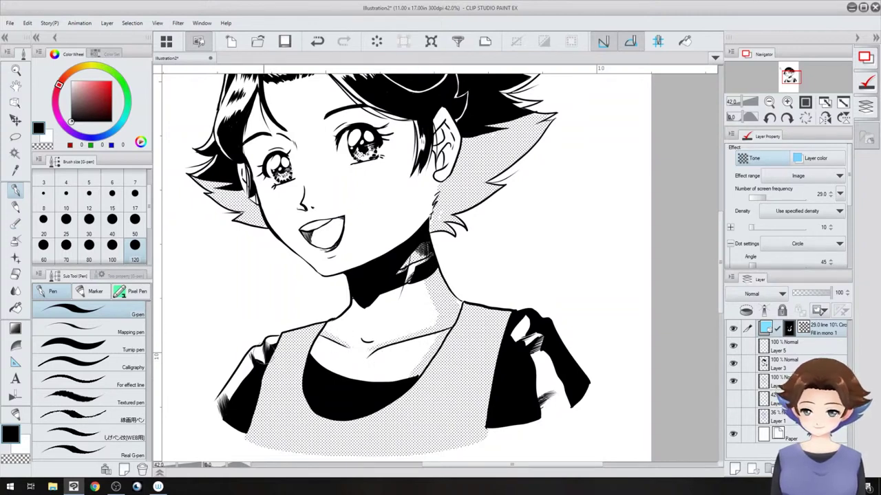
mouse_move(267, 349)
left_mouse_down()
mouse_move(256, 373)
mouse_move(220, 396)
left_mouse_up()
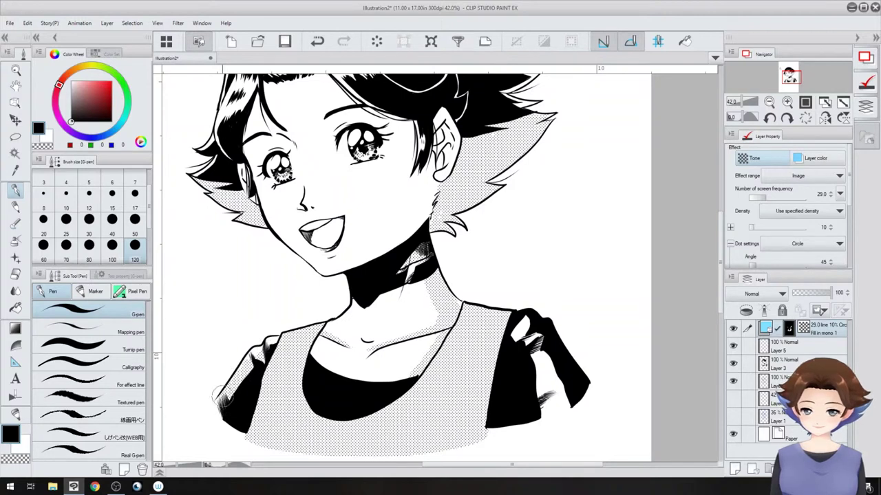
mouse_move(513, 331)
left_mouse_down()
mouse_move(518, 355)
mouse_move(543, 379)
mouse_move(550, 414)
left_mouse_up()
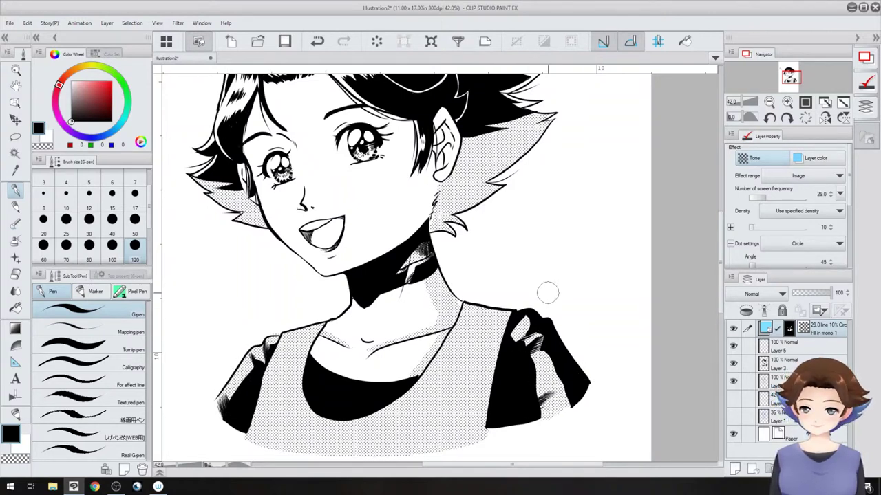
Shade the face with dot tone under the bangs, around the eyelids and nose, along the near cheek, and inside the ears.
mouse_move(548, 292)
left_mouse_down()
mouse_move(574, 339)
mouse_move(558, 365)
left_mouse_up()
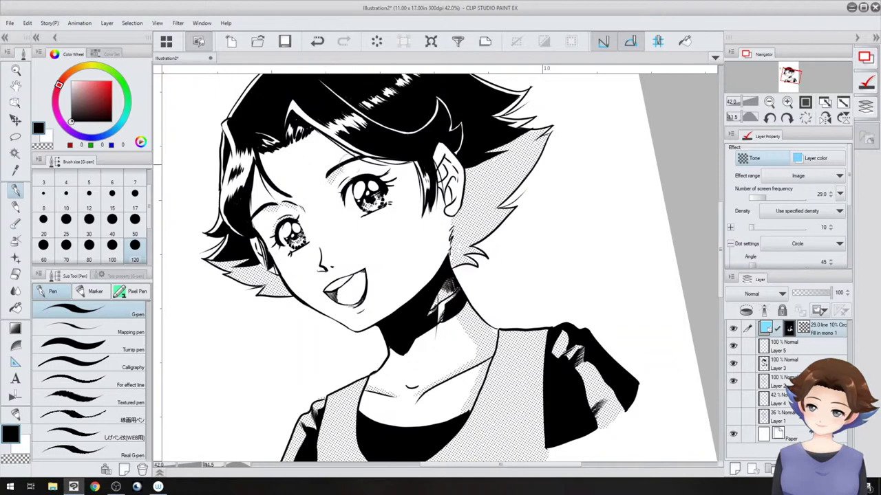
mouse_move(309, 128)
left_mouse_down()
mouse_move(345, 152)
mouse_move(414, 164)
left_mouse_up()
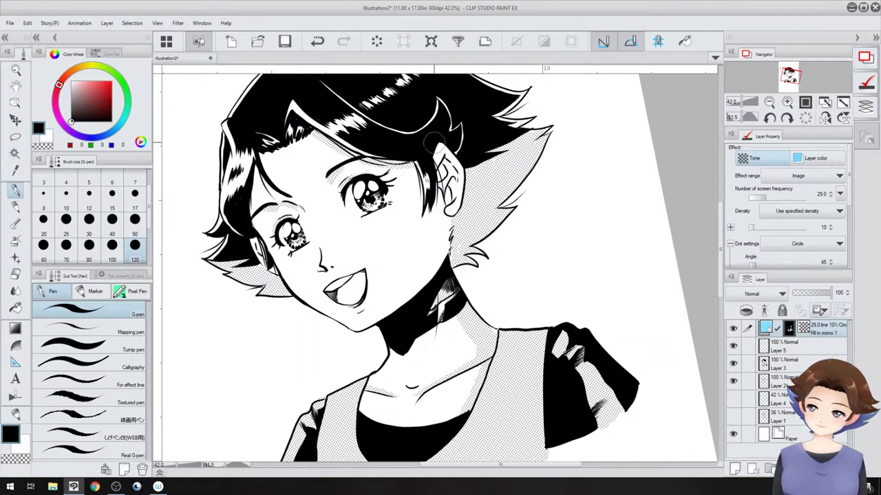
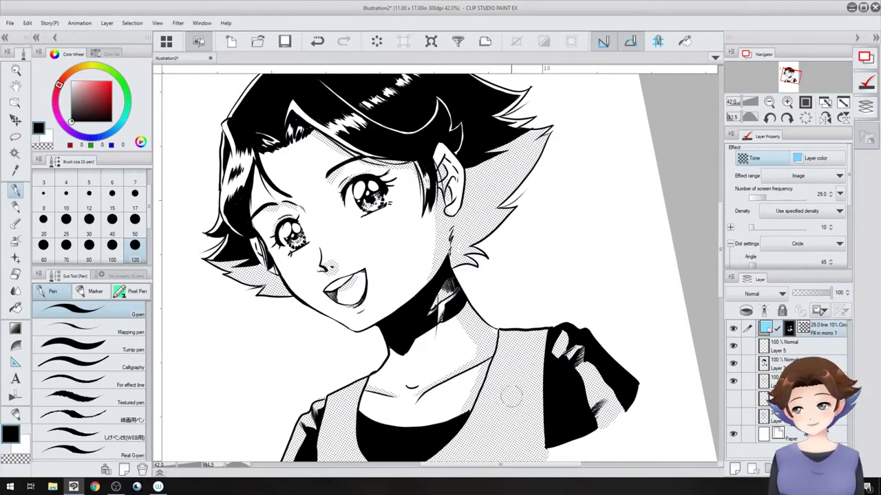
mouse_move(505, 320)
left_mouse_down()
mouse_move(505, 340)
mouse_move(475, 406)
left_mouse_up()
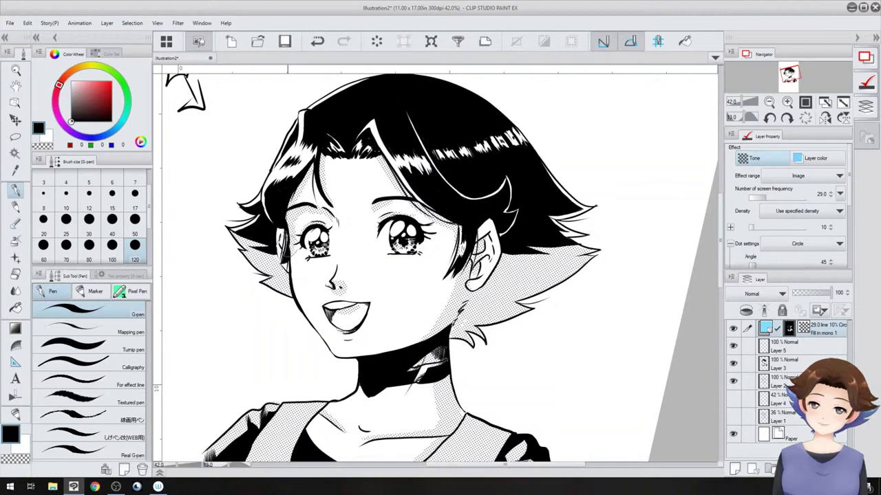
left_click_drag(281, 224, 281, 241)
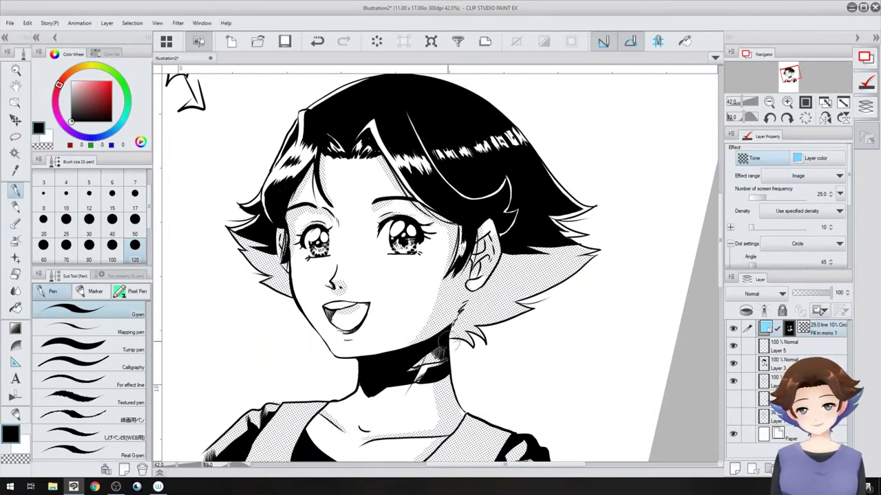
Soften the edges of the tone shading on the near cheek and neck with the Tone scraping 2 eraser at size 50.
key("e")
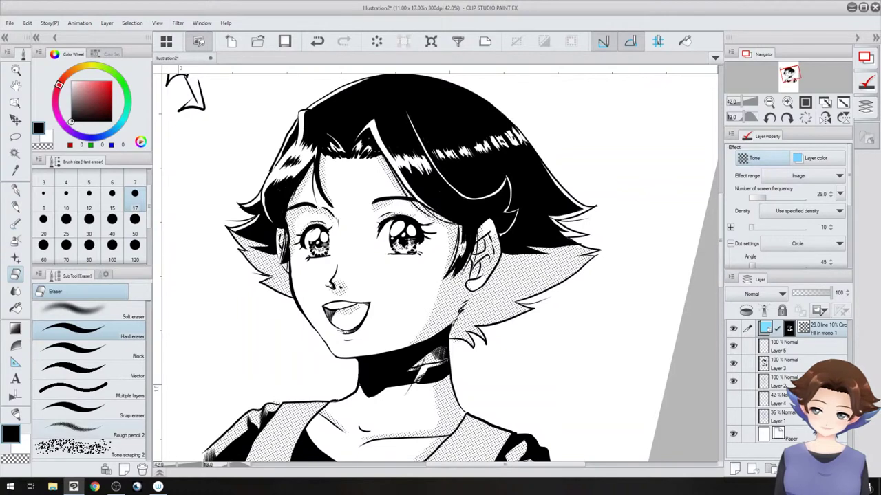
left_click(76, 430)
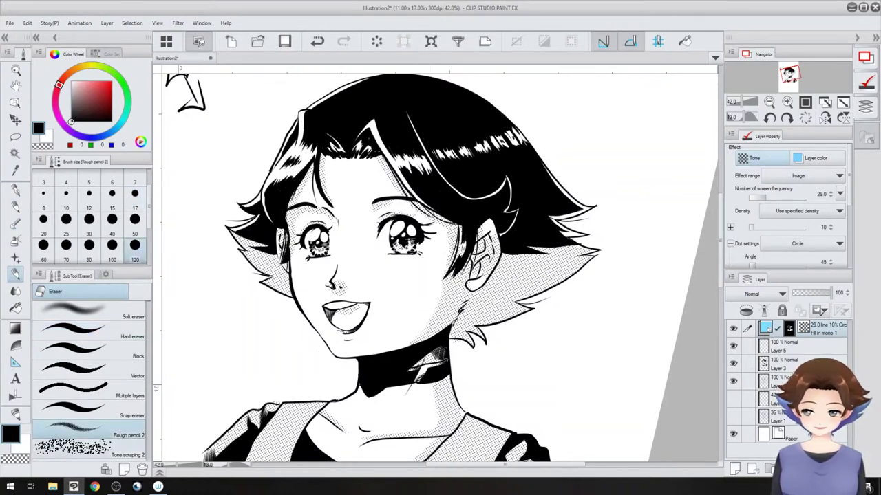
left_click(76, 451)
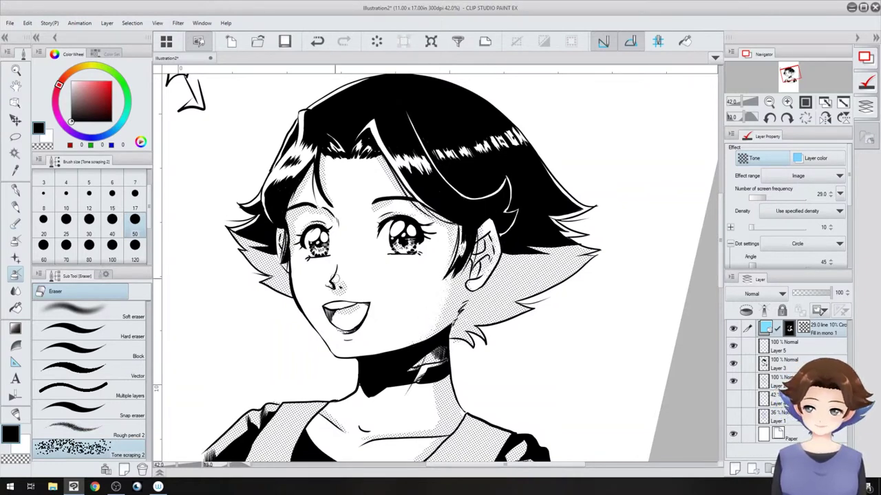
left_click_drag(427, 172, 390, 81)
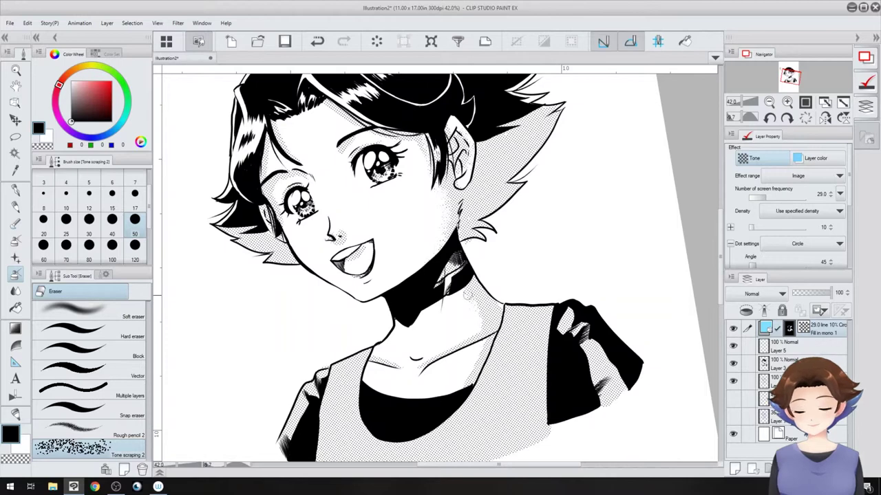
Scrape a speckled highlight into the vest's tone along the near side of the neckline with the Tone scraping 2 eraser at size 120.
left_click_drag(457, 247, 499, 161)
left_click(134, 260)
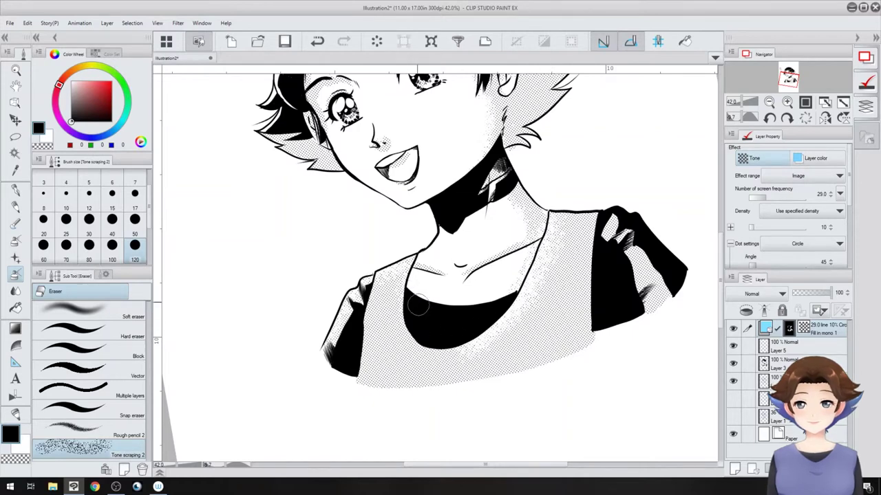
left_click_drag(419, 304, 391, 453)
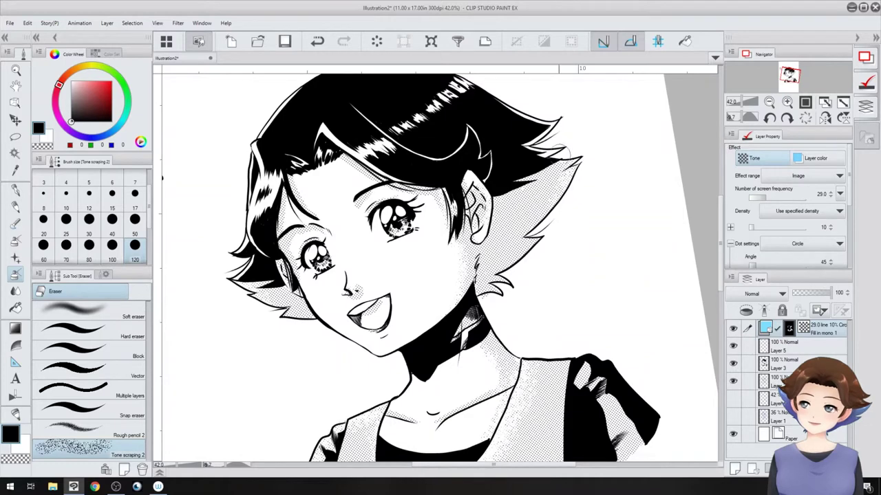
Straighten the canvas rotation and view the whole page to review the tone-shaded character.
key("asciicircum")
key("asciicircum")
key("asciicircum")
key("asciicircum")
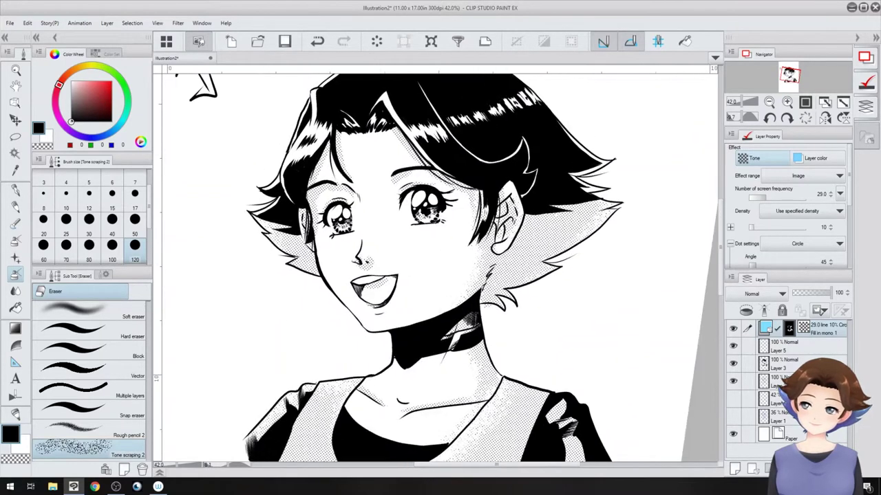
scroll(439, 248, "down", 2)
key("minus")
key("minus")
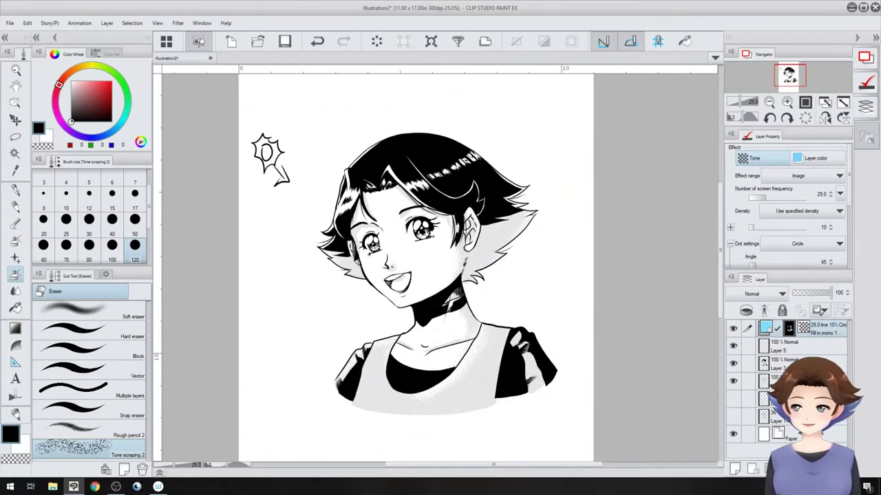
Scribble a soft test patch over the starburst doodle's tail on Layer 5 with the Stronger airbrush at size 120.
left_click(798, 347)
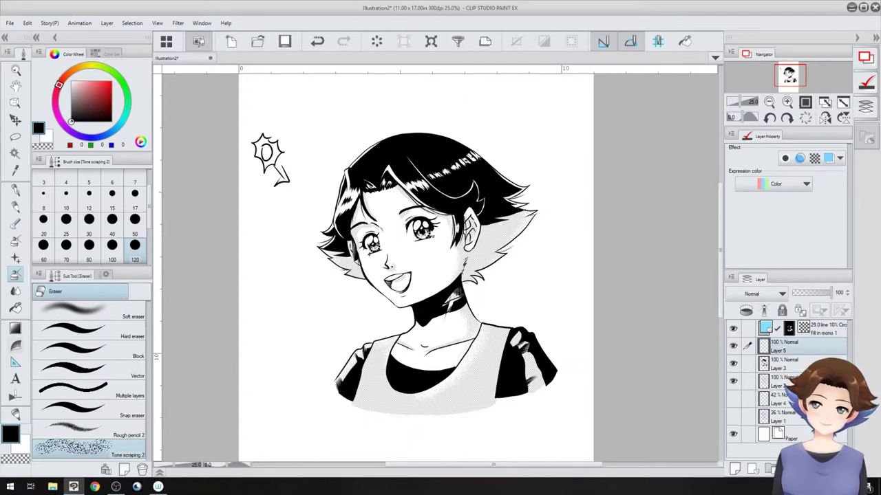
key("p")
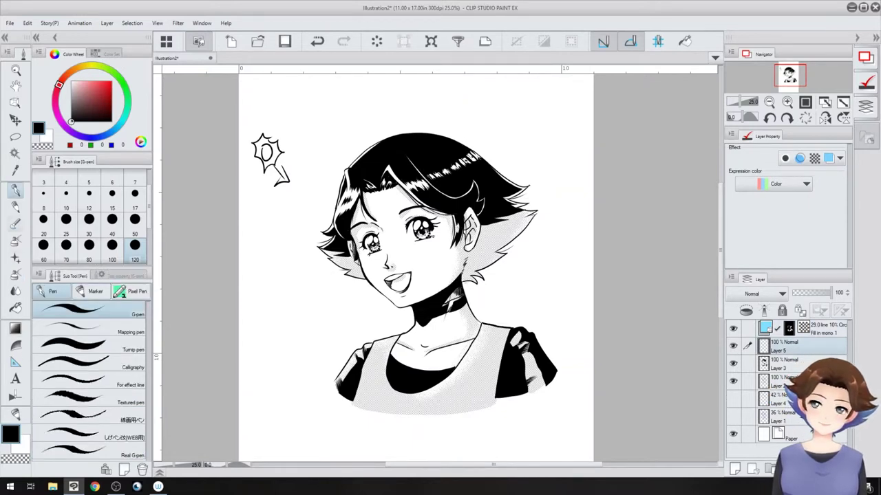
key("b")
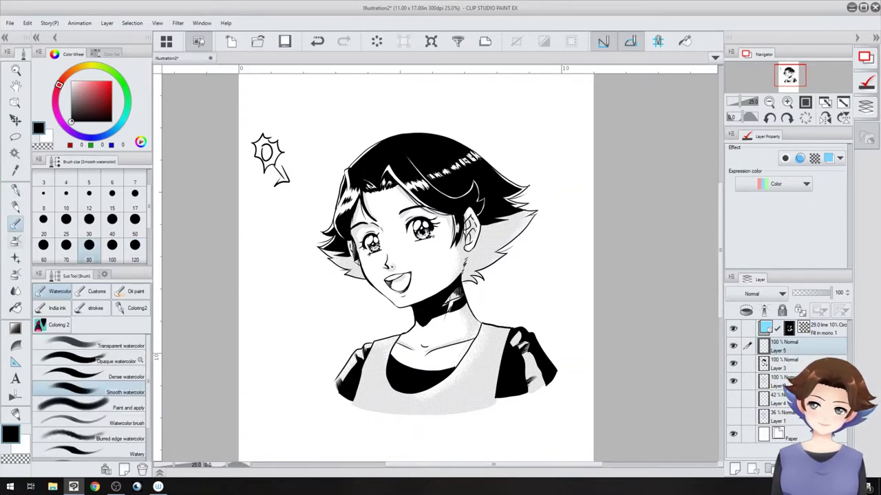
key("b")
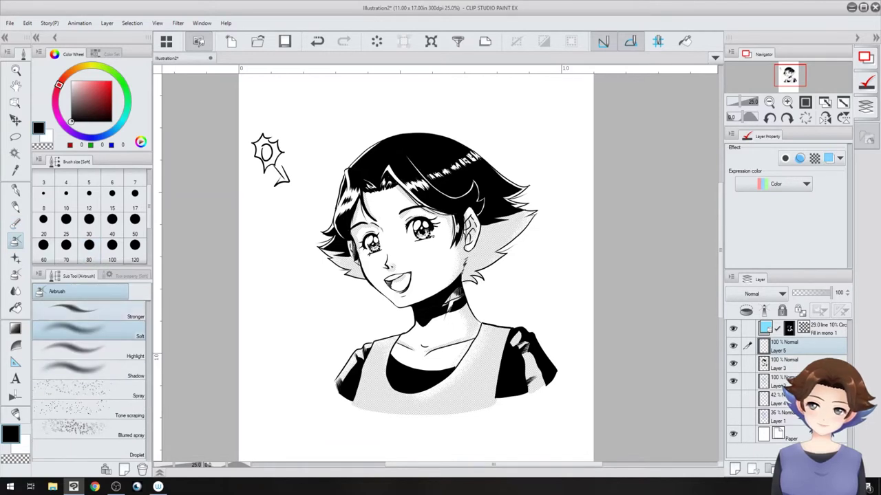
left_click(98, 311)
left_click(135, 248)
left_click_drag(276, 156, 282, 167)
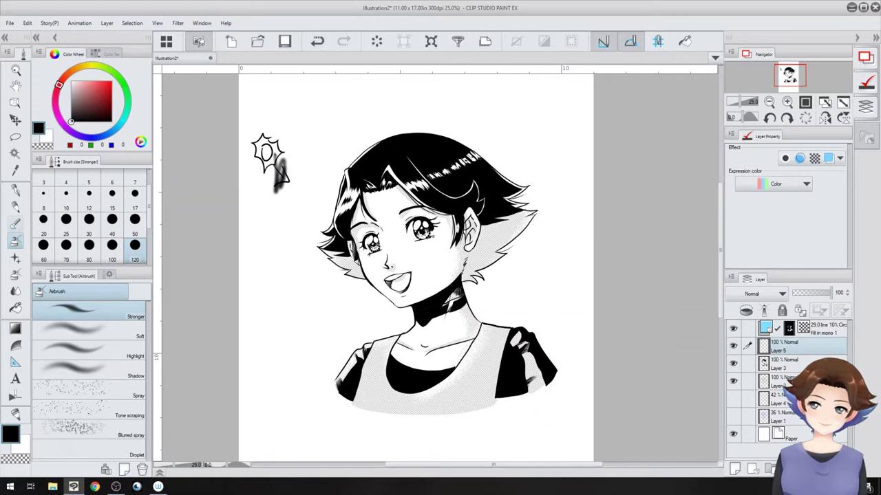
Erase the airbrush scribble from Layer 5 and the starburst doodle from Layer 3 with the Hard eraser at size 120.
left_click(15, 225)
key("e")
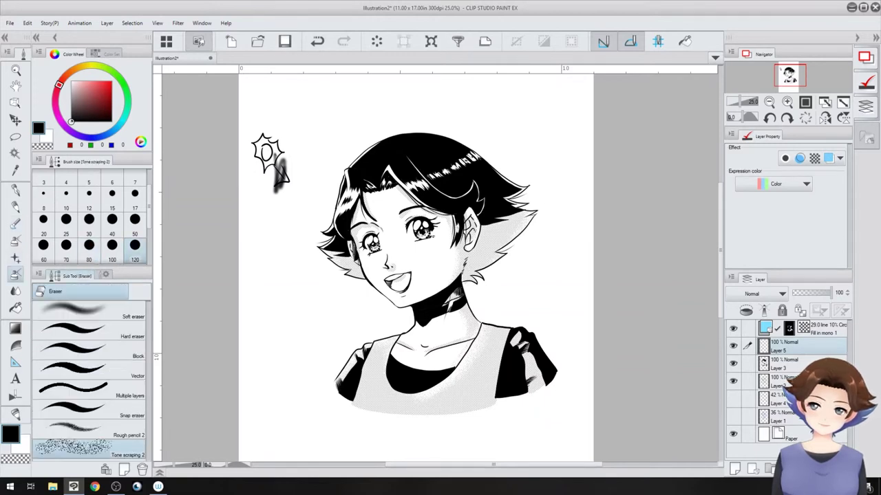
left_click(135, 260)
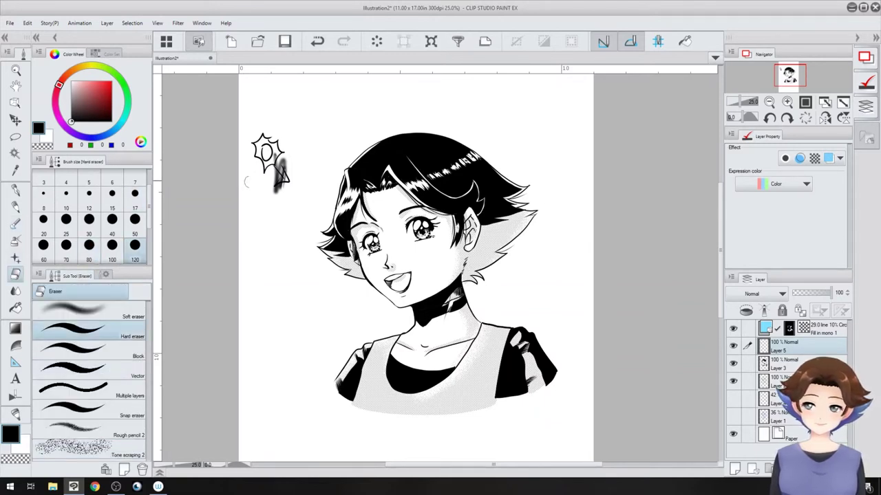
mouse_move(279, 162)
left_mouse_down()
mouse_move(280, 193)
mouse_move(268, 182)
left_mouse_up()
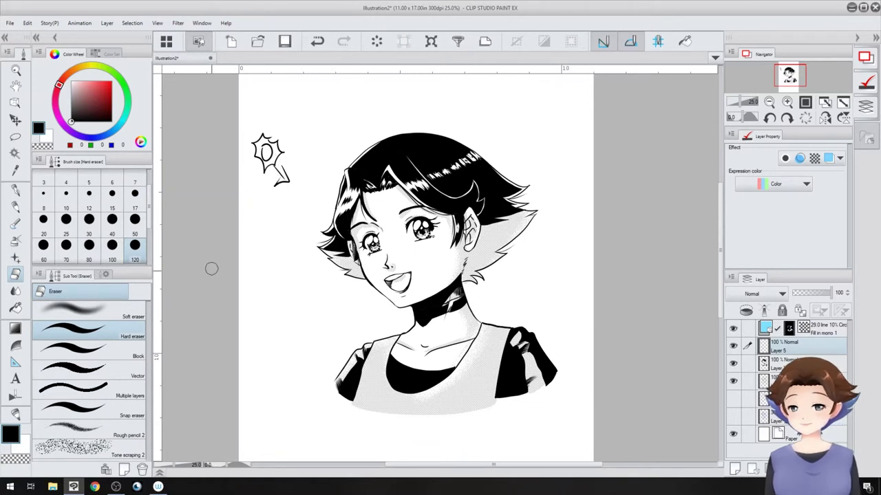
left_click(785, 365)
mouse_move(263, 130)
left_mouse_down()
mouse_move(254, 168)
mouse_move(284, 151)
left_mouse_up()
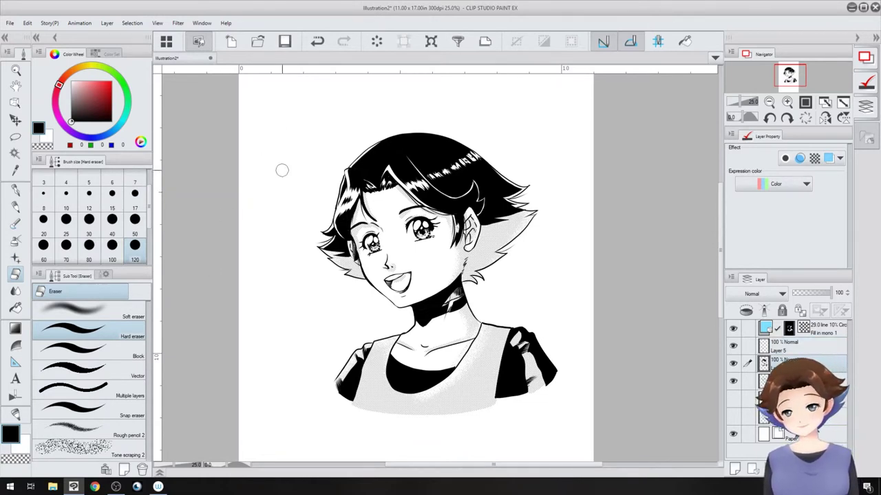
Hide the tone layer and hatch shadows beneath both eyebrows on Layer 5 with the G-pen at size 50.
left_click(732, 328)
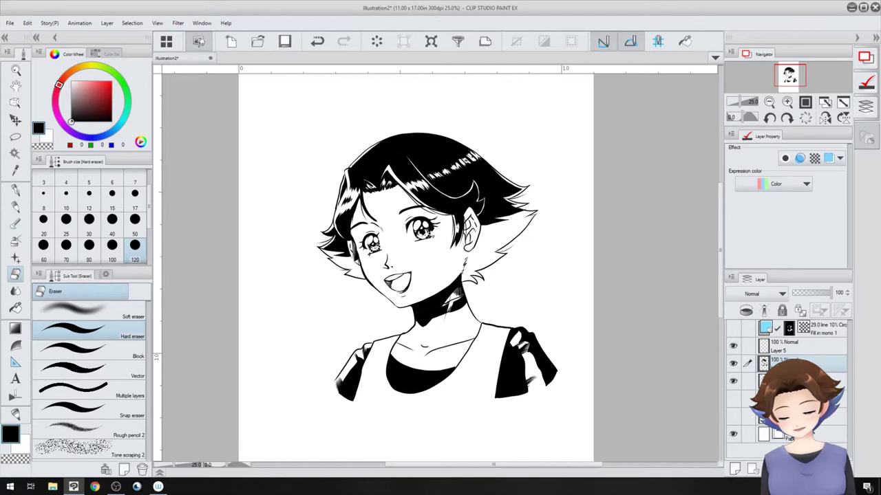
left_click(16, 190)
scroll(457, 292, "up", 3)
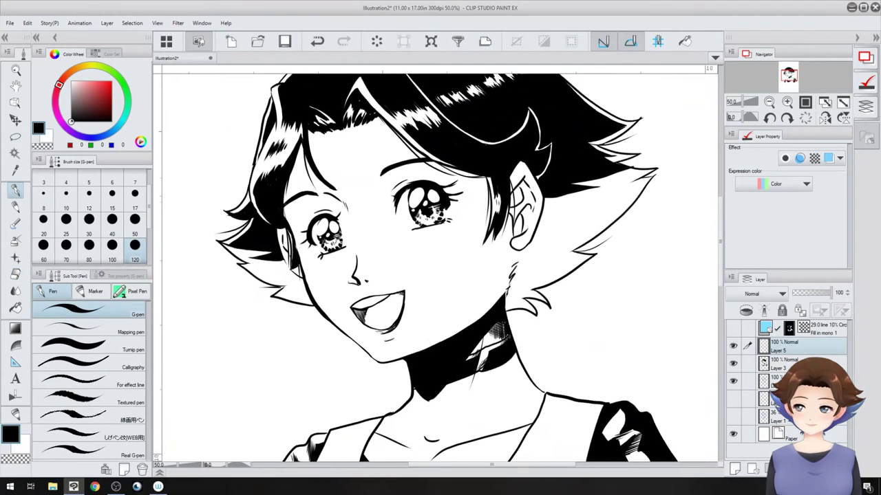
key("ctrl+plus")
left_click_drag(456, 319, 458, 287)
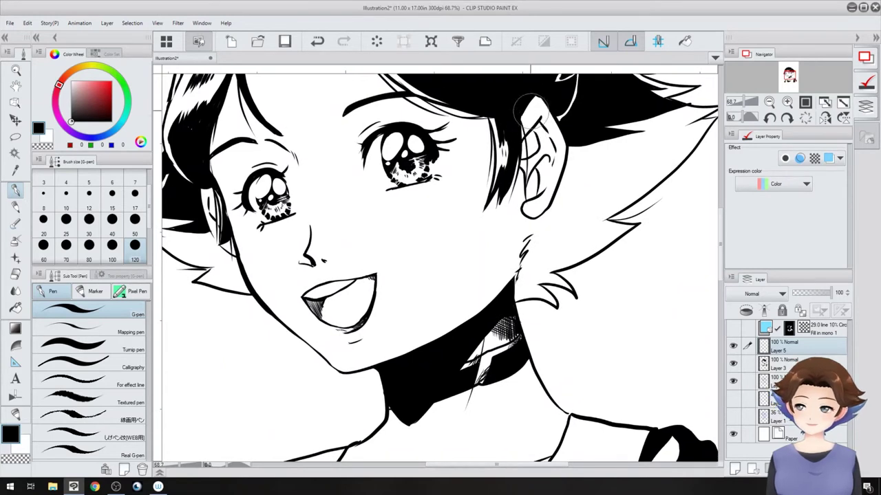
left_click(133, 201)
left_click(134, 234)
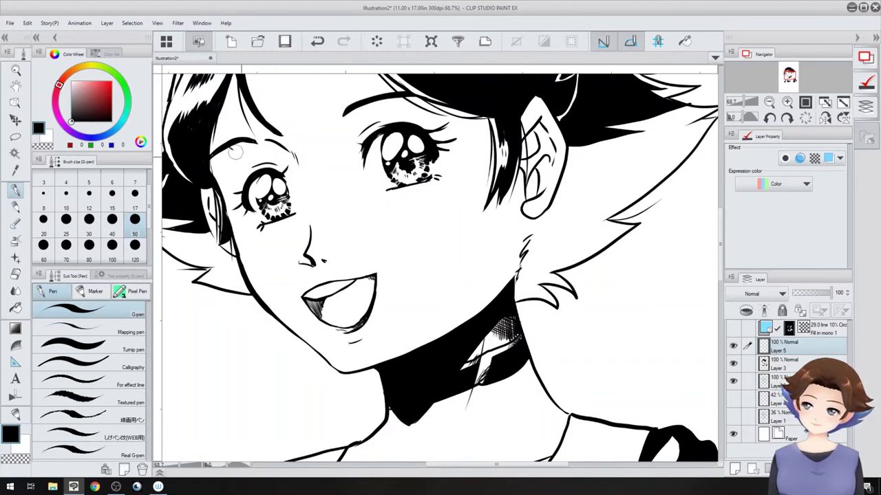
left_click_drag(239, 142, 241, 154)
left_click_drag(245, 142, 251, 160)
left_click_drag(253, 143, 259, 156)
left_click_drag(264, 144, 263, 152)
mouse_move(343, 119)
left_mouse_down()
mouse_move(352, 127)
mouse_move(344, 117)
left_mouse_up()
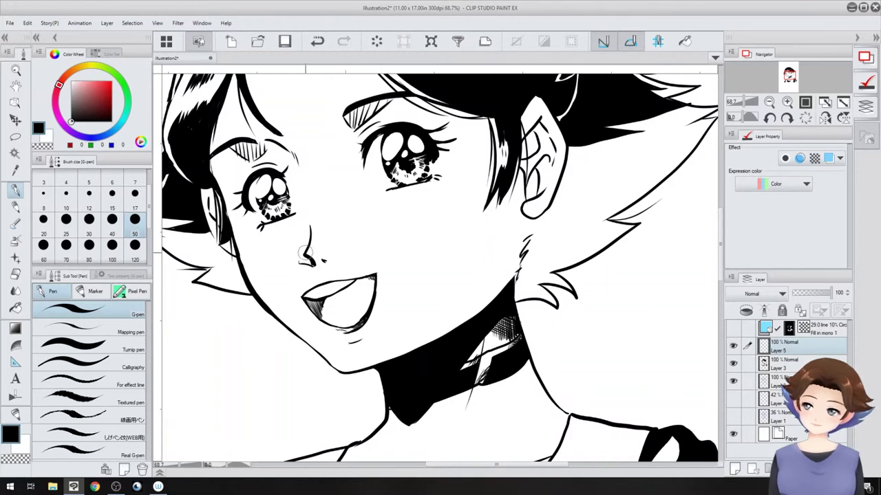
Hatch shadows under the nose and inside the near ear, reducing the G-pen from size 50 to 30 for the finer ear lines.
mouse_move(322, 262)
left_mouse_down()
mouse_move(334, 253)
mouse_move(326, 260)
mouse_move(315, 252)
mouse_move(318, 266)
mouse_move(328, 262)
left_mouse_up()
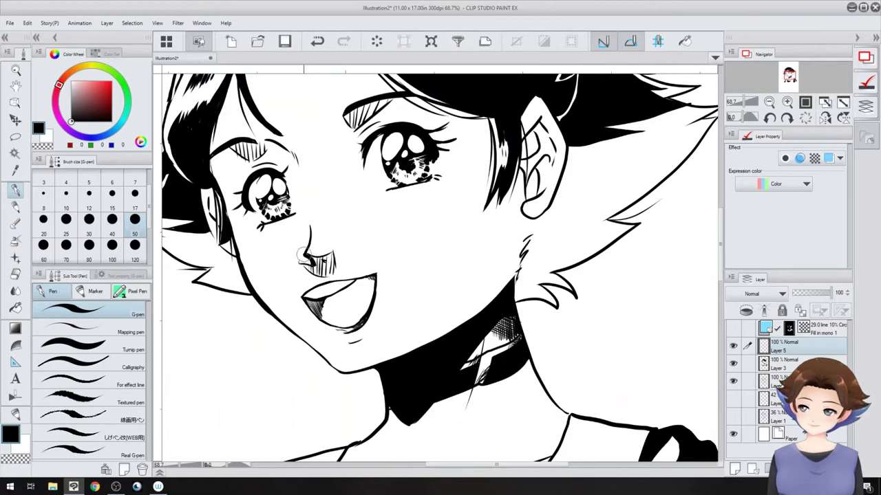
mouse_move(563, 88)
left_mouse_down()
mouse_move(537, 127)
mouse_move(545, 164)
left_mouse_up()
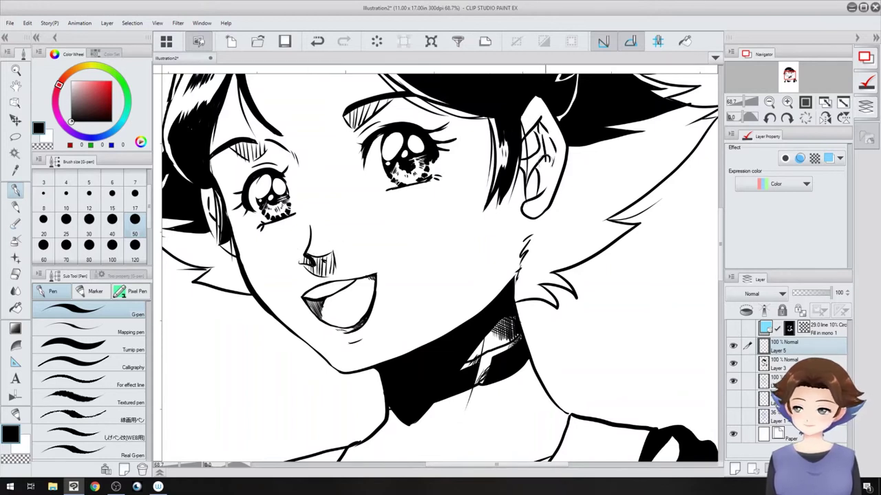
left_click_drag(522, 122, 522, 187)
left_click_drag(538, 142, 532, 194)
left_click(86, 227)
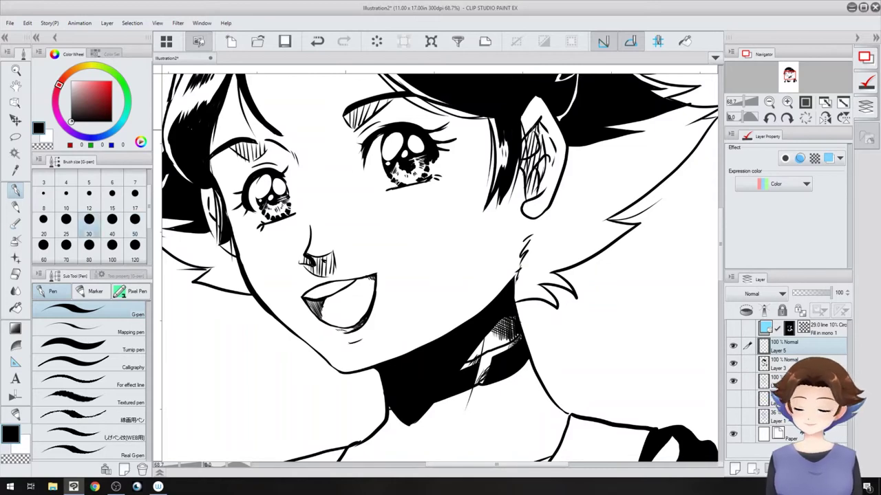
left_click_drag(538, 130, 533, 190)
Outline a shadow down the near side of the neck to the neckline and fill it with parallel hatching.
left_click_drag(440, 330, 441, 212)
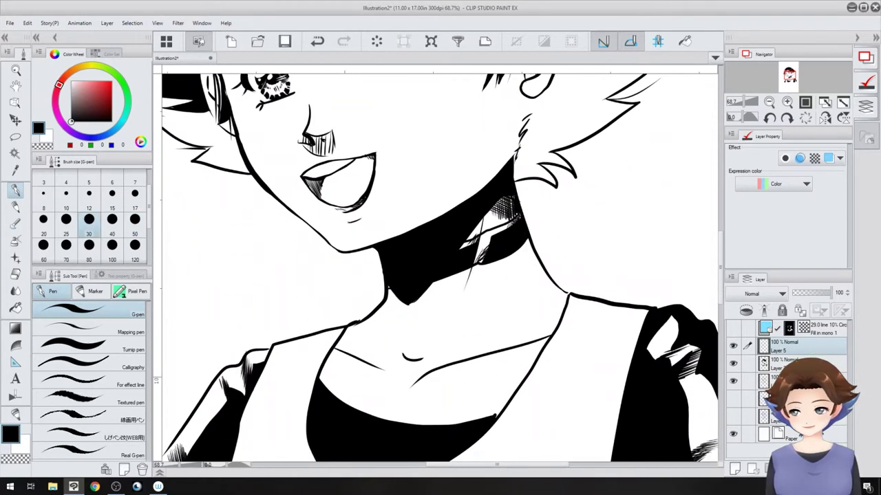
left_click_drag(454, 316, 410, 238)
scroll(444, 296, "down", 3)
mouse_move(445, 314)
left_mouse_down()
mouse_move(431, 328)
mouse_move(427, 291)
mouse_move(430, 373)
left_mouse_up()
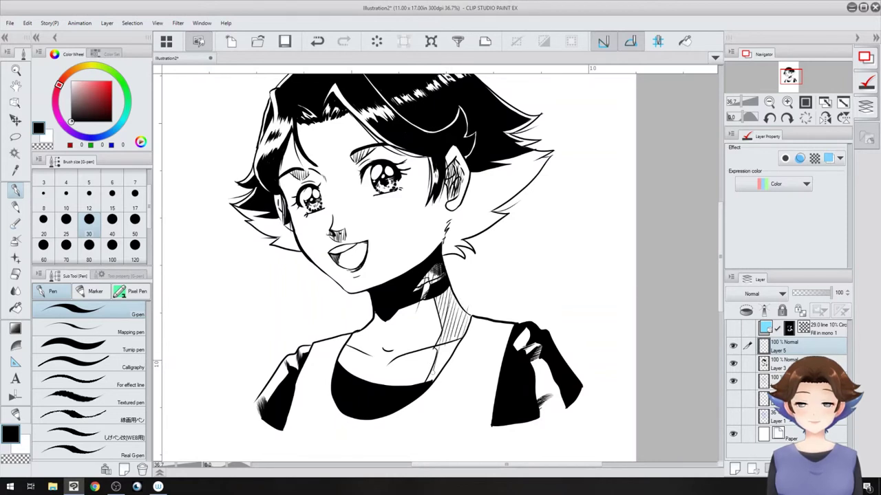
Outline shadow shapes on the vest at both sides of the neckline and fill them with near-vertical hatching.
scroll(481, 282, "down", 3)
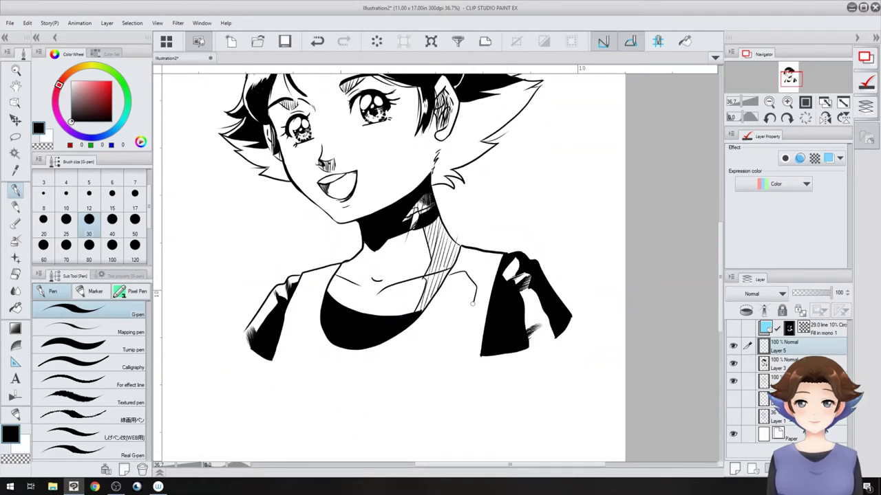
left_click_drag(472, 304, 451, 358)
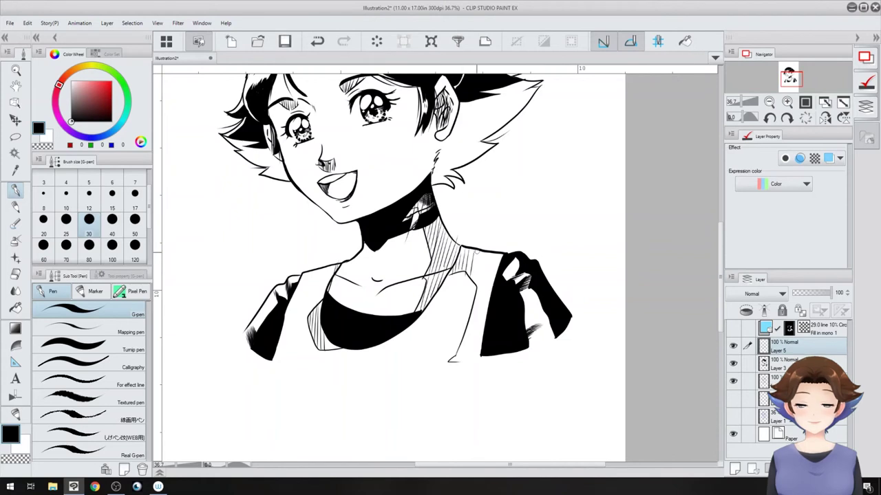
left_click_drag(472, 309, 469, 362)
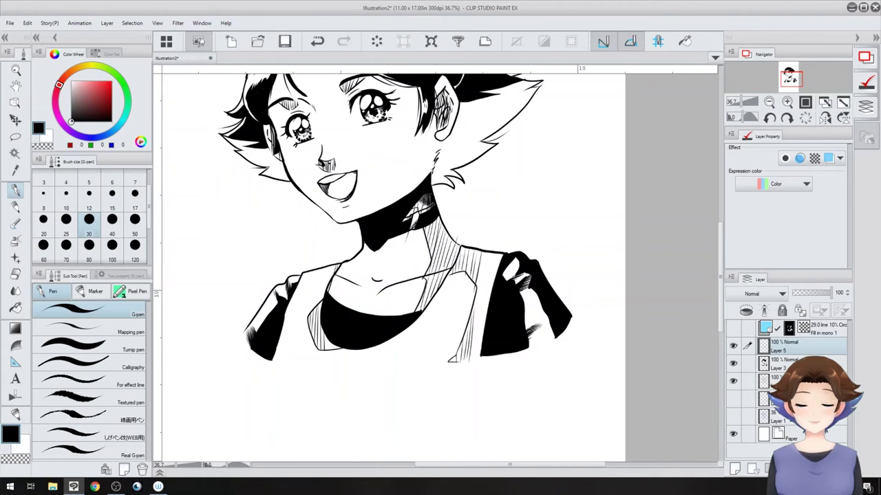
mouse_move(485, 252)
left_mouse_down()
mouse_move(475, 352)
mouse_move(493, 281)
left_mouse_up()
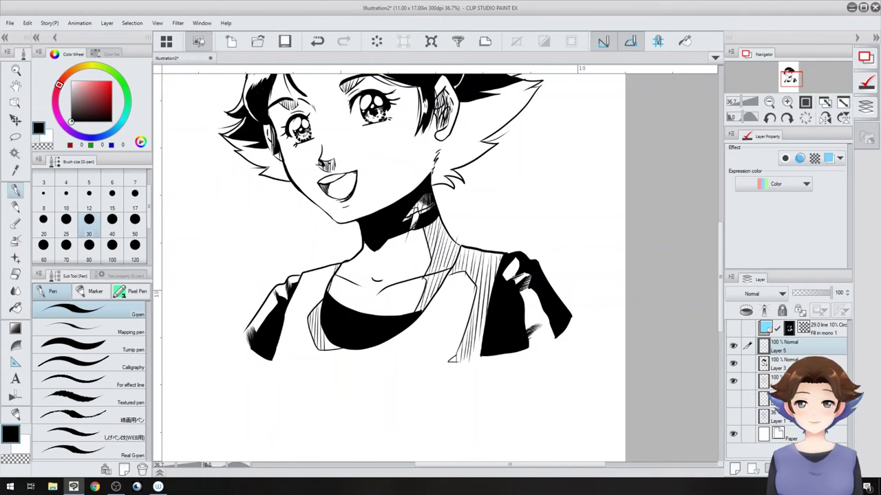
Try hatching a shadow along the near cheek in front of the ear, and undo the strokes.
left_click_drag(518, 235, 517, 301)
key("ctrl+minus")
left_click_drag(443, 388, 438, 421)
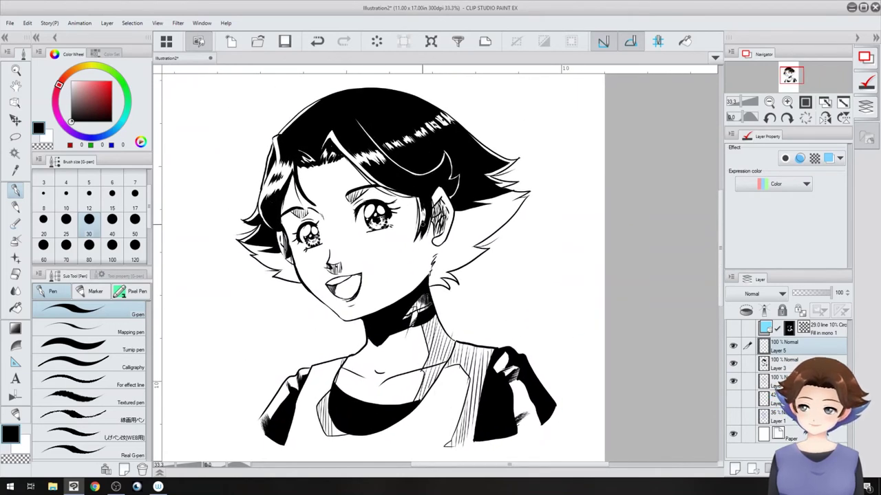
left_click_drag(422, 238, 406, 297)
left_click_drag(430, 221, 422, 263)
mouse_move(434, 227)
left_mouse_down()
mouse_move(420, 283)
mouse_move(424, 275)
left_mouse_up()
left_click_drag(437, 247, 417, 288)
key("ctrl+z")
key("ctrl+z")
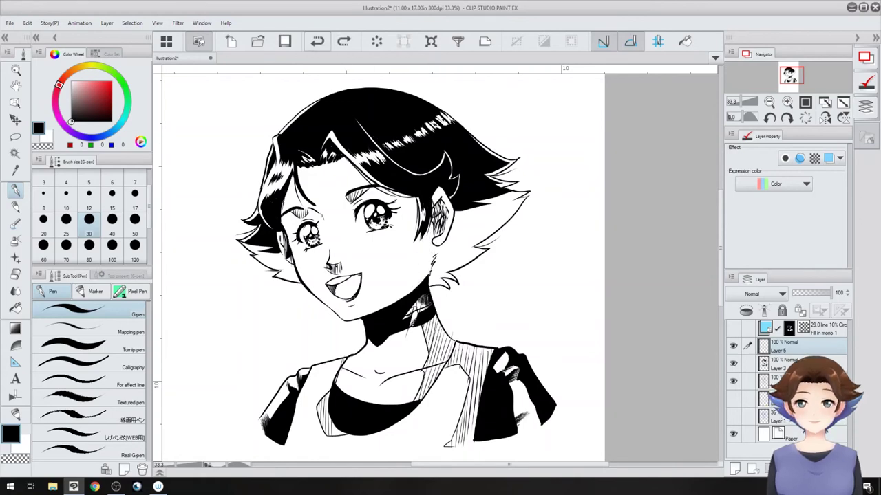
Toggle the tone layer on and off for comparison, and hide Layer 5 and Layer 3 to isolate the line art.
left_click_drag(332, 310, 312, 273)
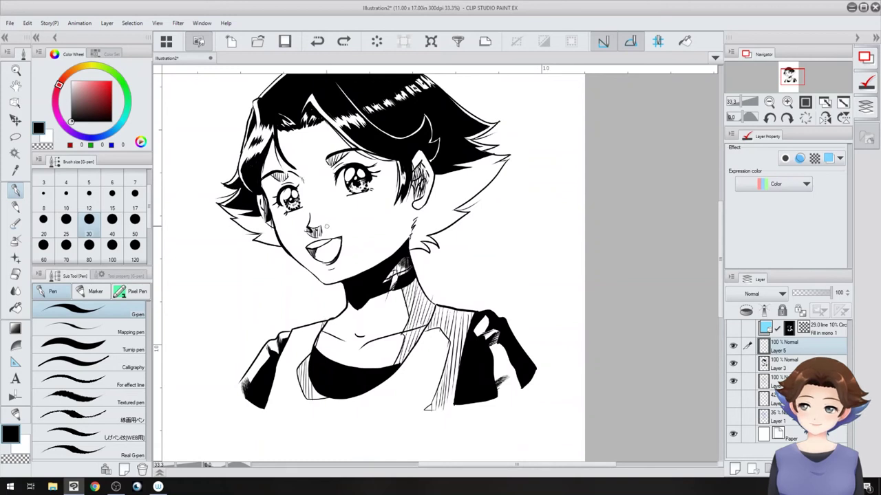
left_click(732, 329)
left_click(732, 329)
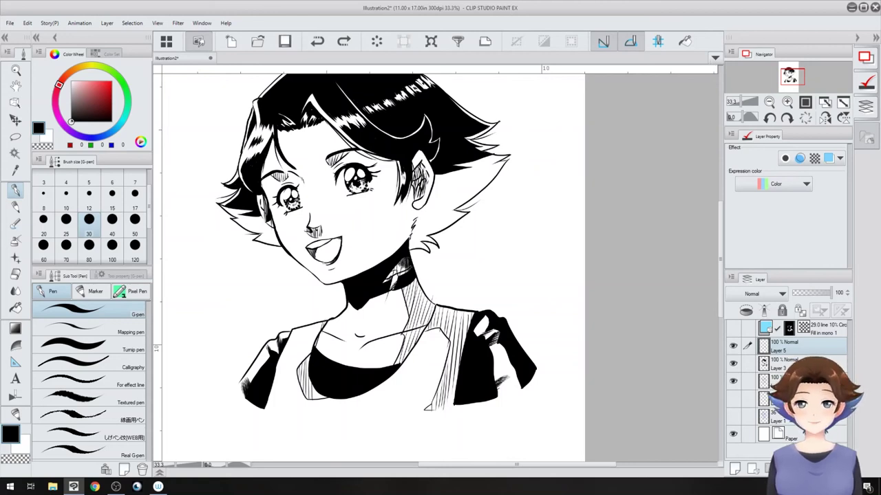
left_click(732, 346)
left_click(733, 364)
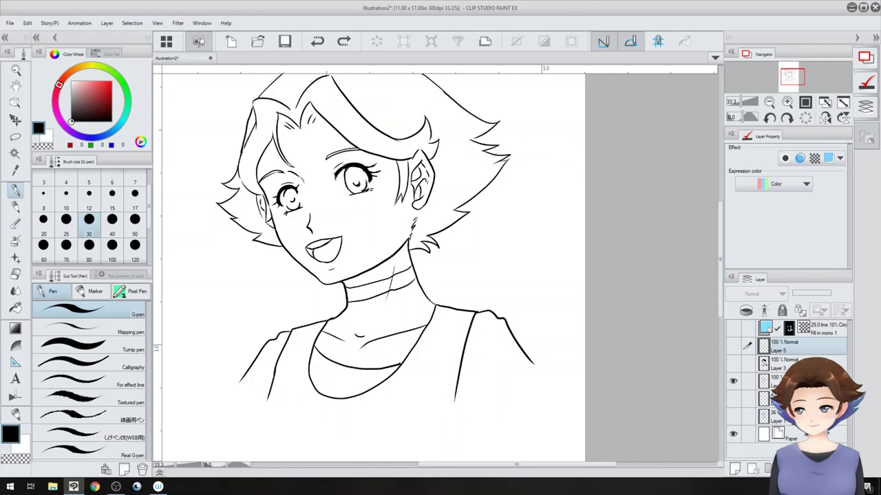